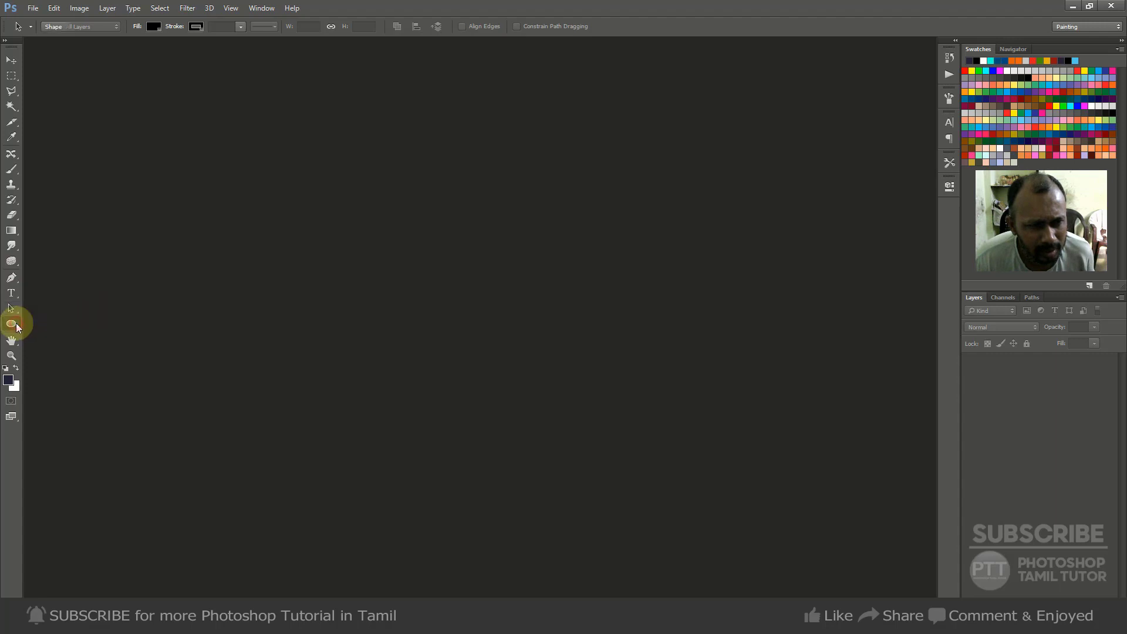
click(13, 324)
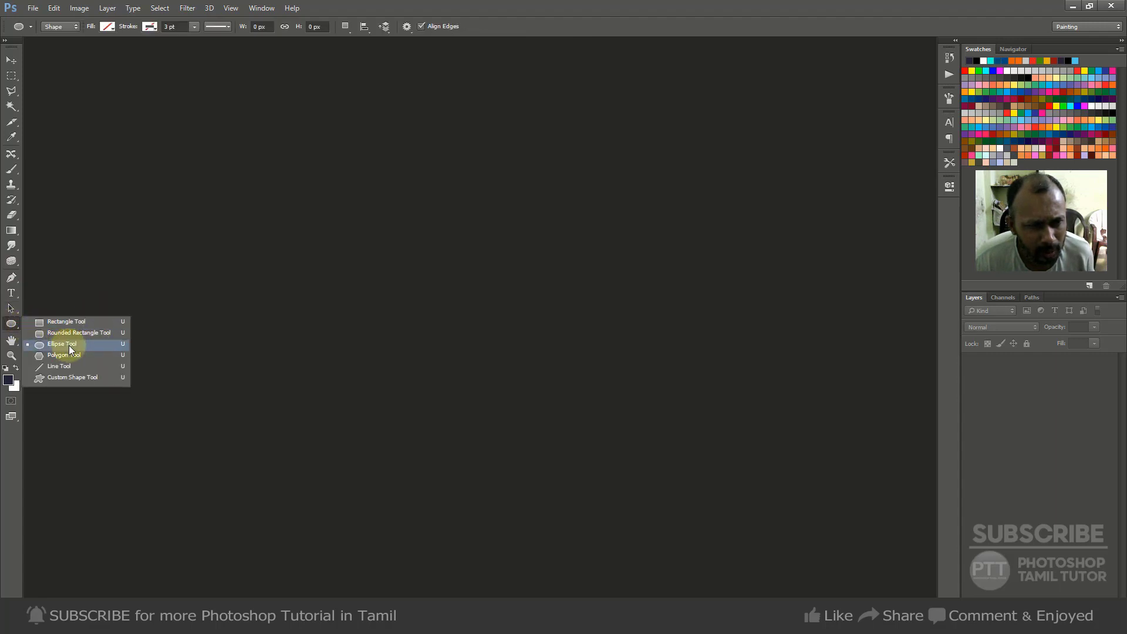
click(12, 341)
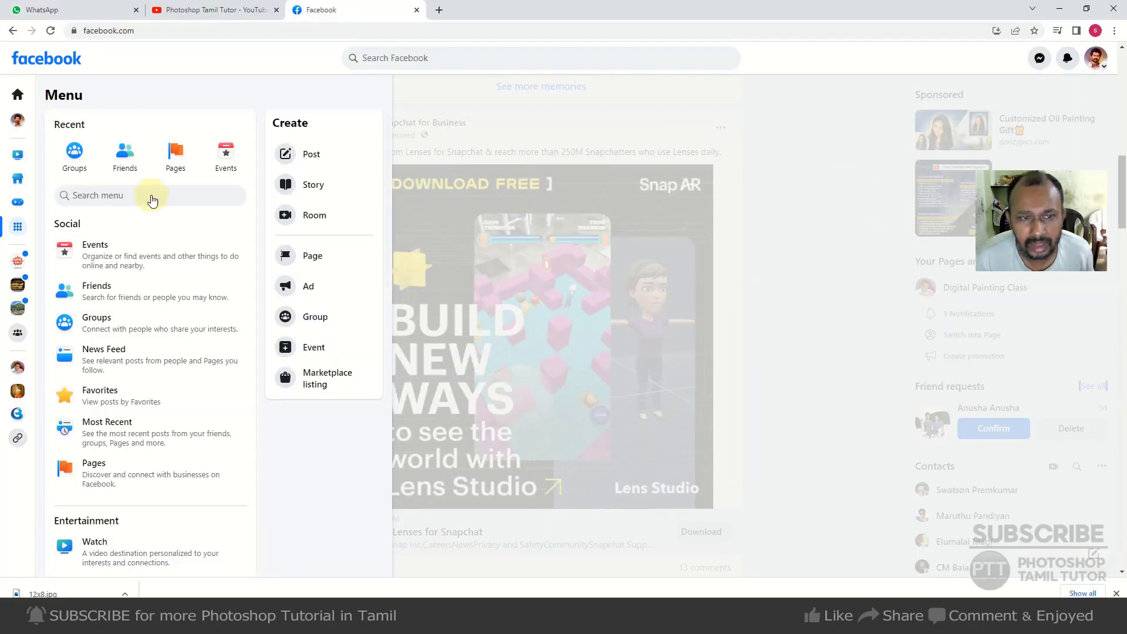
Switch to the browser and look through the Photoshop Tamil Tutor YouTube channel page and its video list.
click(198, 13)
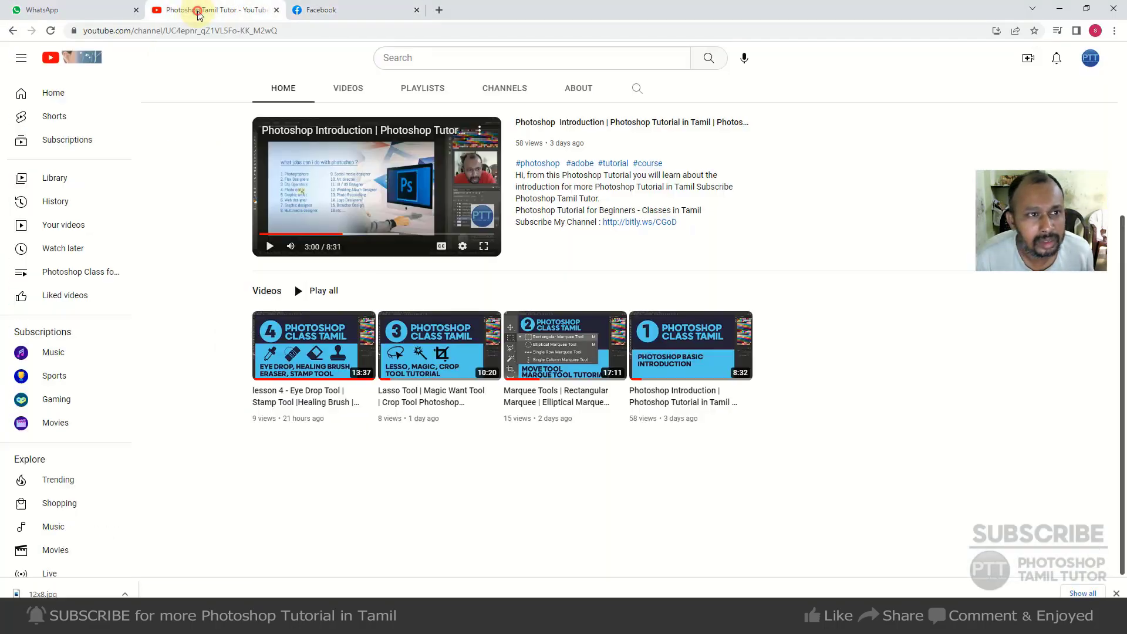
click(89, 10)
click(226, 10)
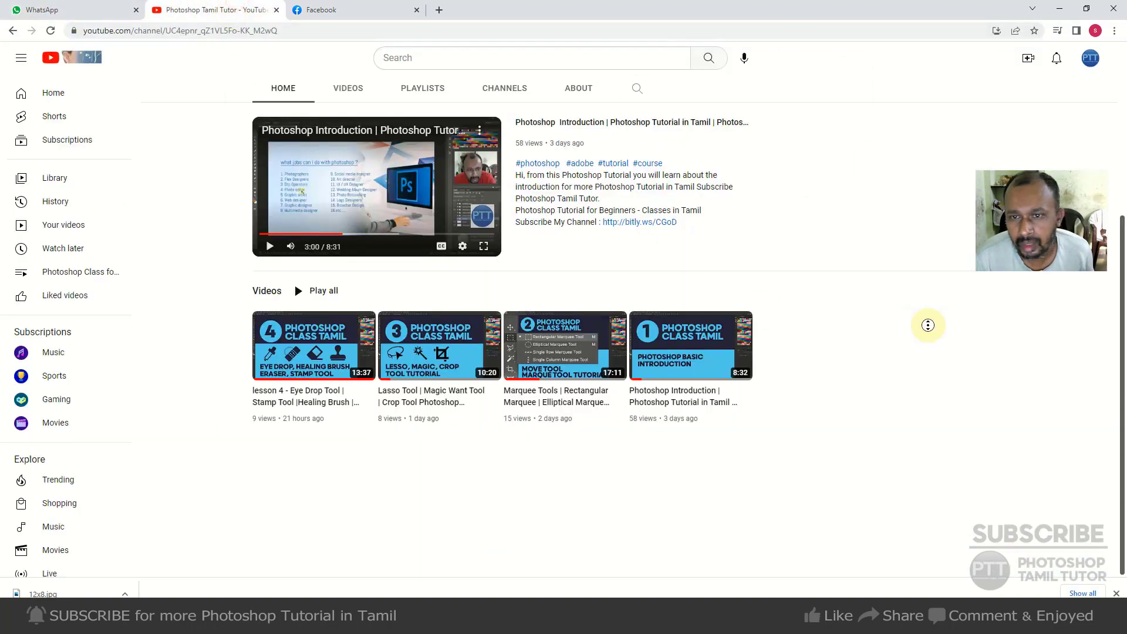
scroll(927, 325, up, 5)
scroll(927, 325, down, 3)
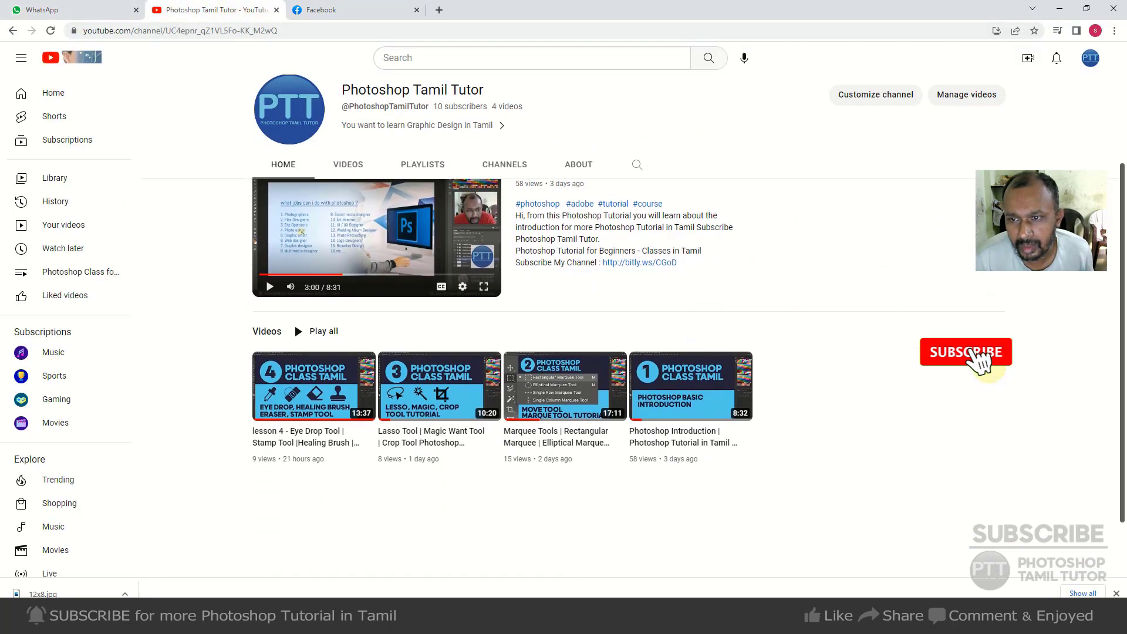
scroll(988, 368, down, 1)
scroll(1016, 309, up, 4)
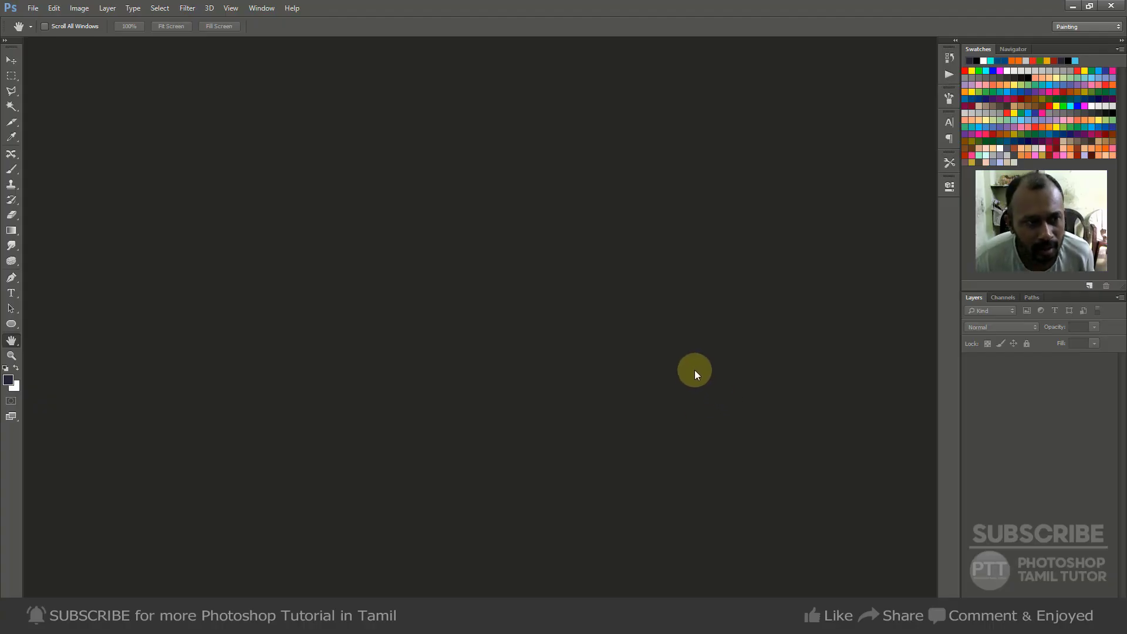
Choose the Pen tool in Photoshop and open the willsmith image from the classimages folder on the Desktop.
click(11, 277)
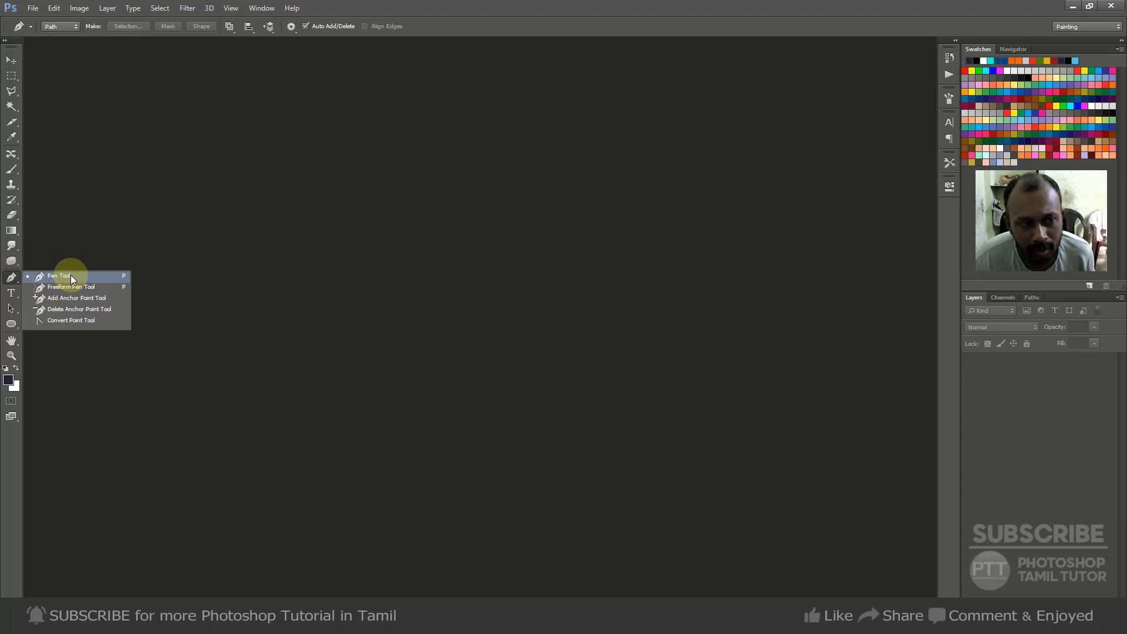
click(482, 214)
double_click(482, 214)
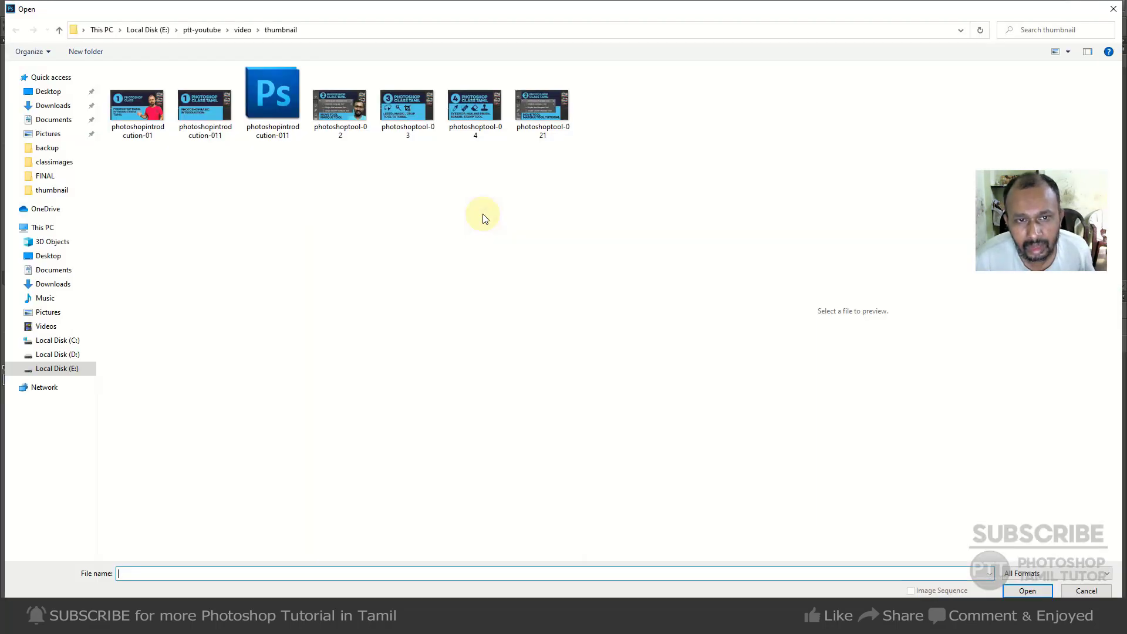
click(61, 106)
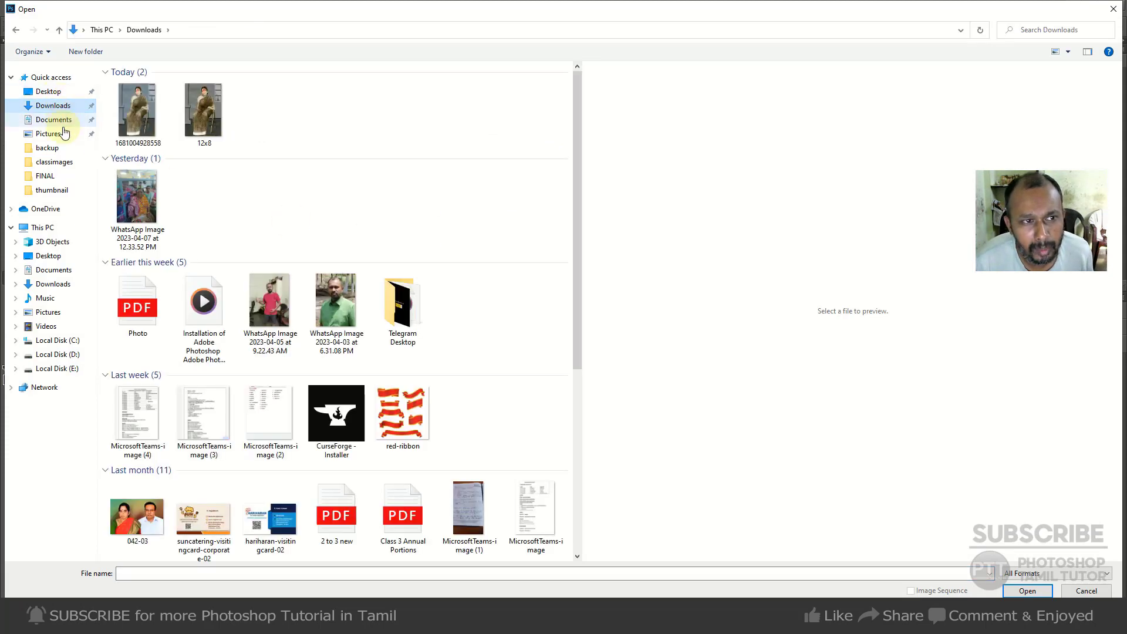
click(60, 94)
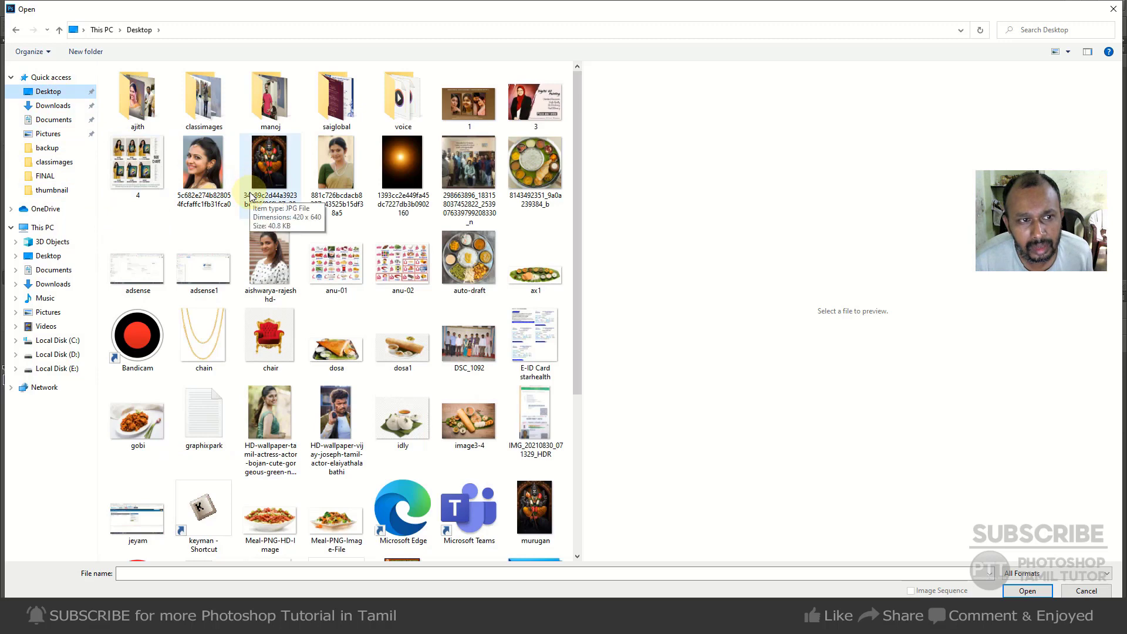
double_click(203, 101)
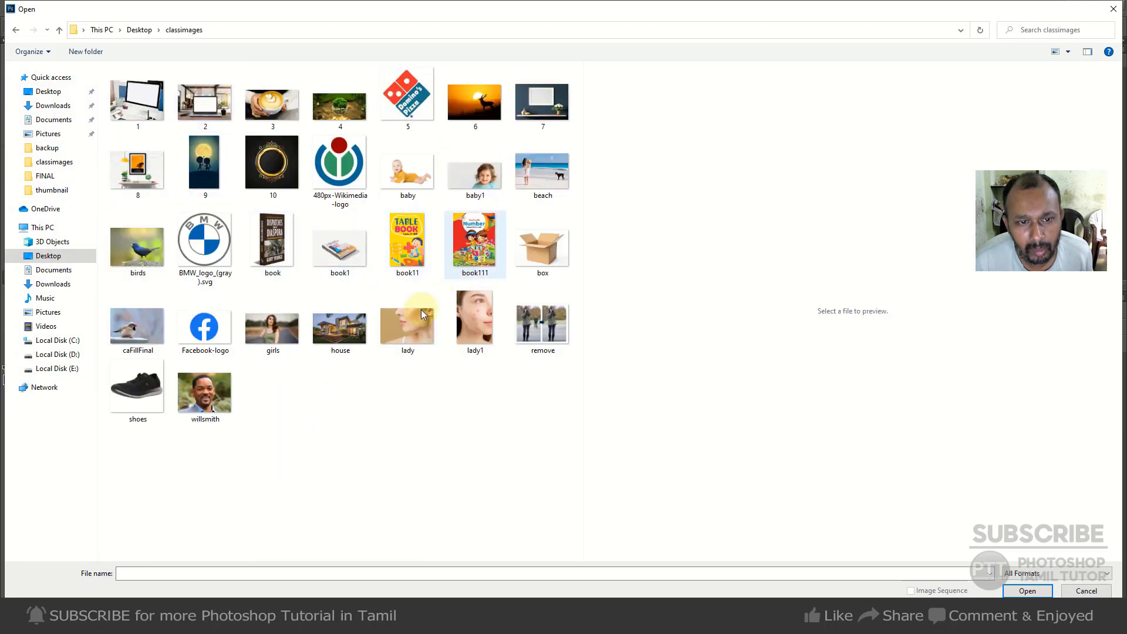
double_click(206, 394)
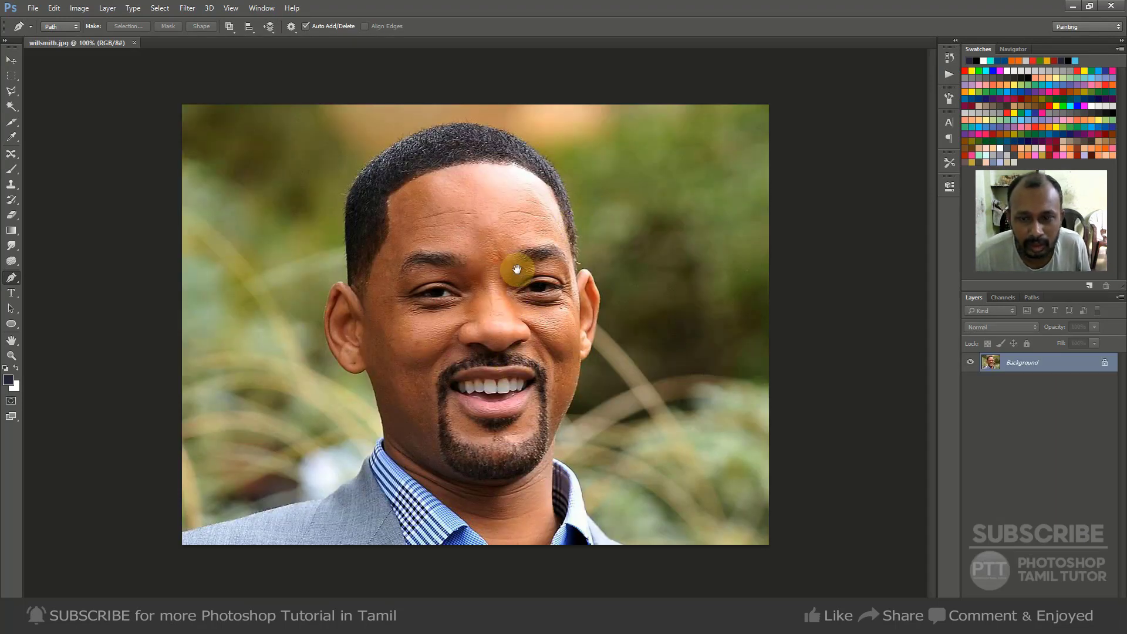
Draw a short trial path with the Pen tool over the background beside the man's head, and delete it.
click(514, 340)
click(579, 262)
click(619, 257)
drag(645, 312, 644, 319)
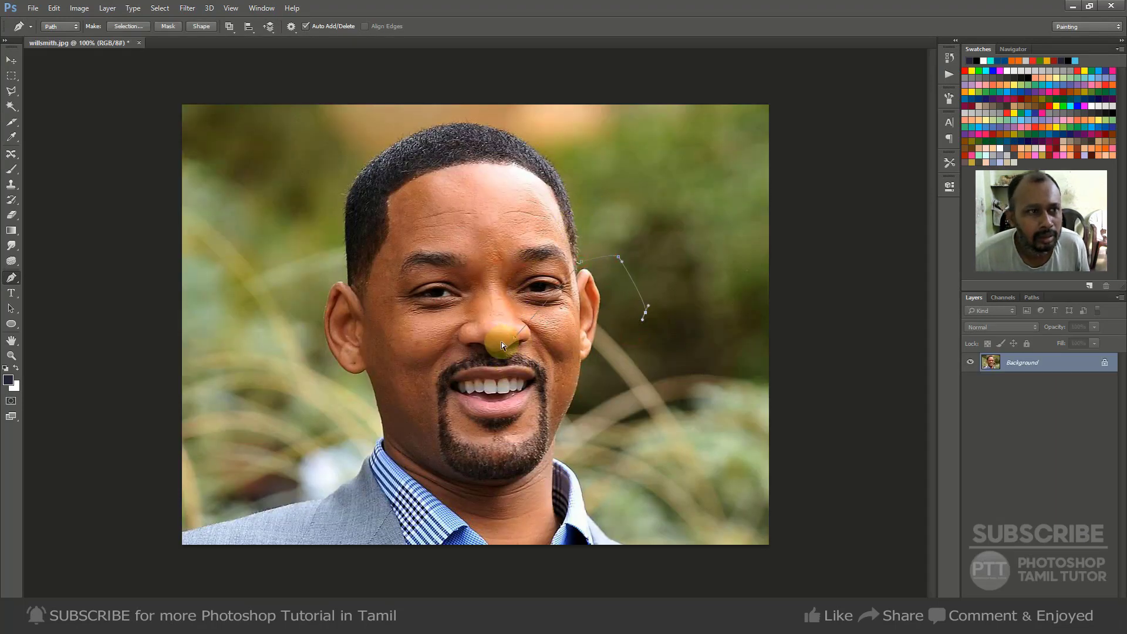
key(BackSpace)
key(BackSpace)
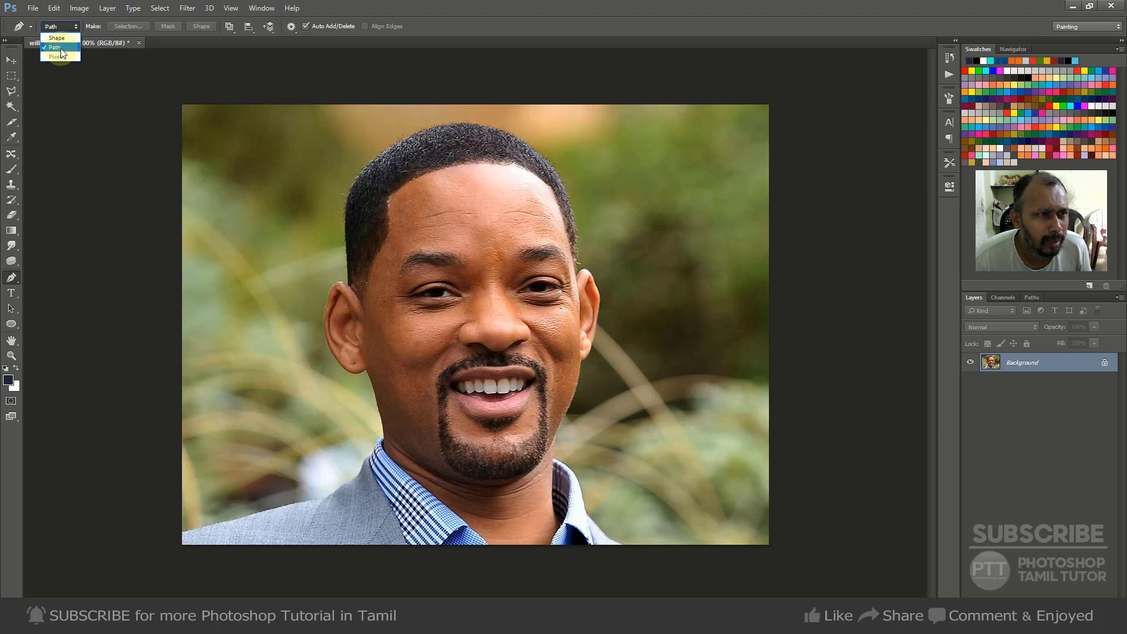
Draw a closed pen shape about 168 by 102 px over the hairline in Shape mode and give it a dashed stroke.
click(56, 37)
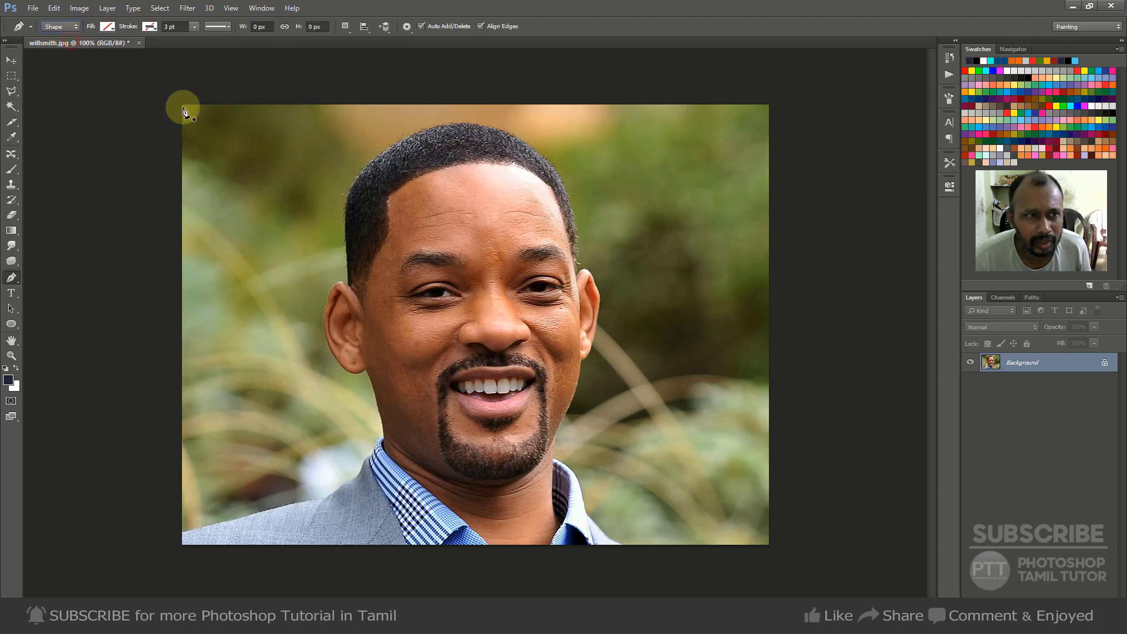
click(331, 172)
mouse_move(400, 169)
mouse_down()
mouse_move(413, 194)
mouse_move(346, 206)
mouse_up()
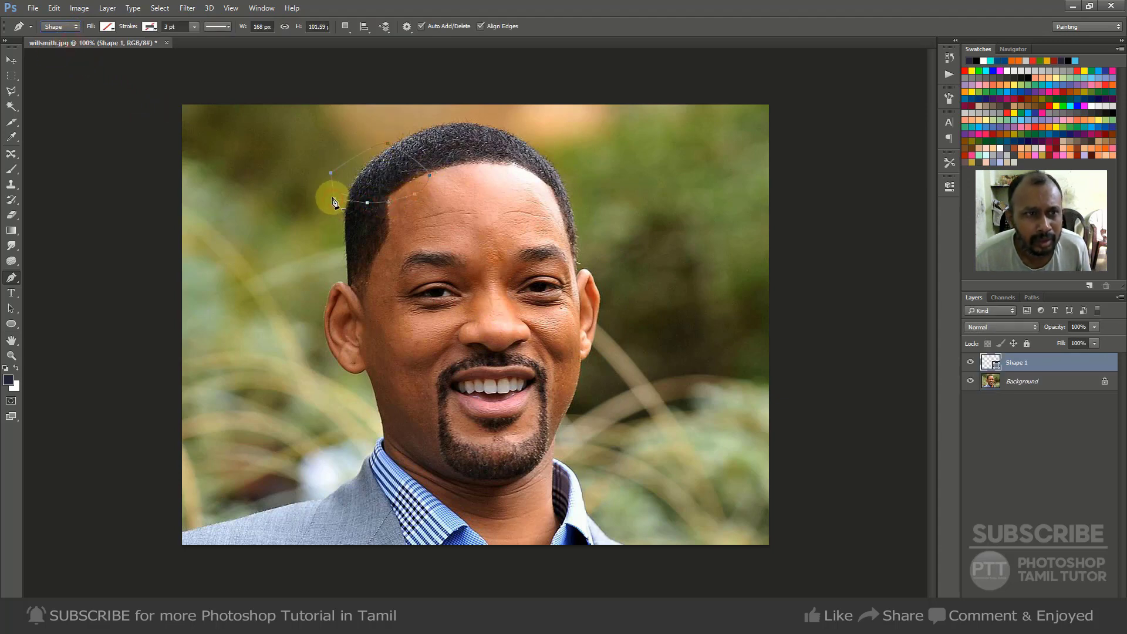
click(230, 27)
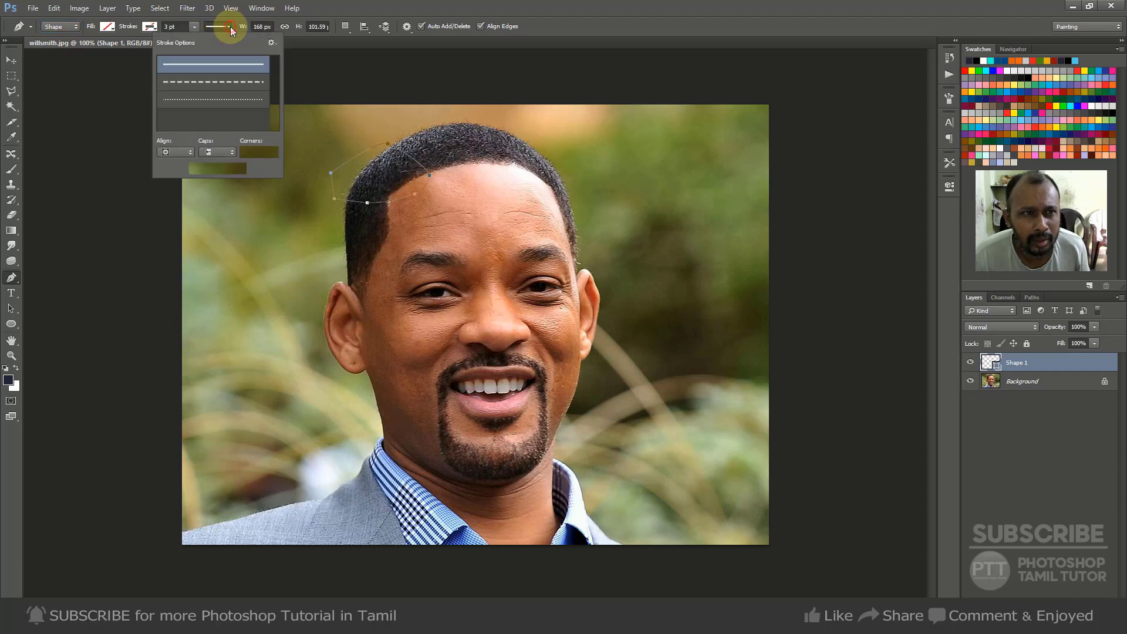
click(220, 82)
key(Return)
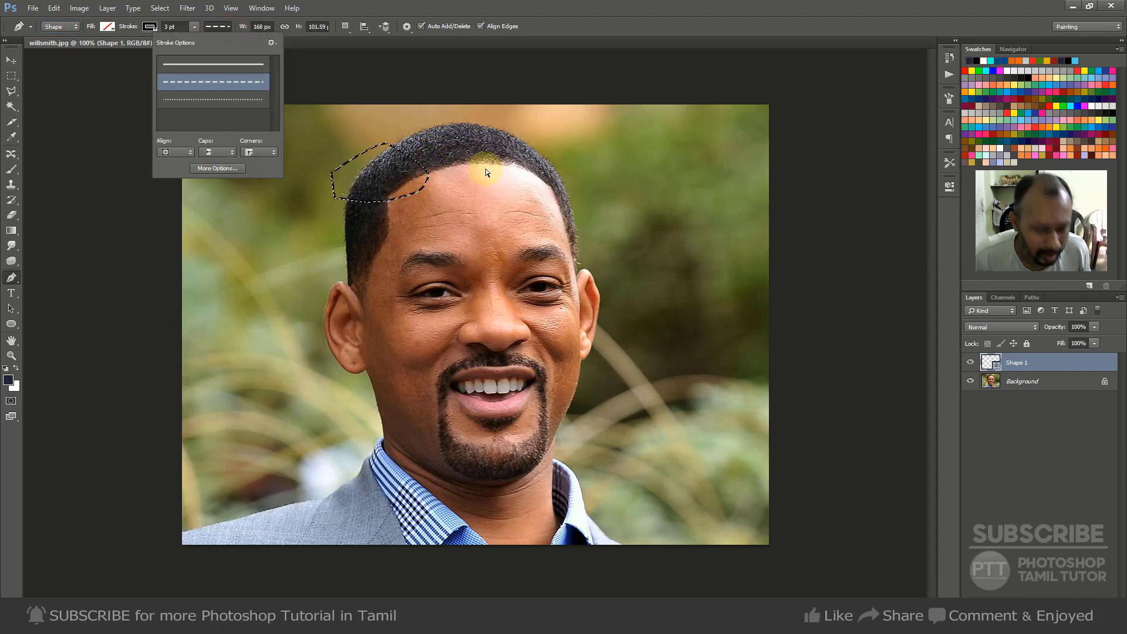
Set the Pen tool back to Path mode and remove the Shape 1 layer.
click(11, 74)
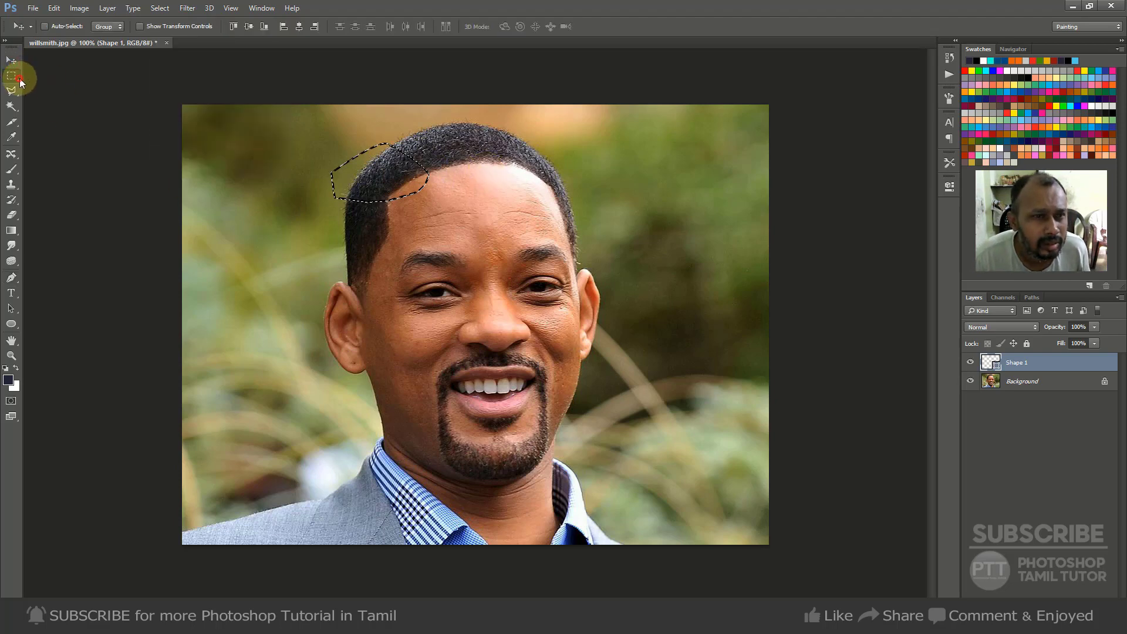
scroll(434, 202, up, 1)
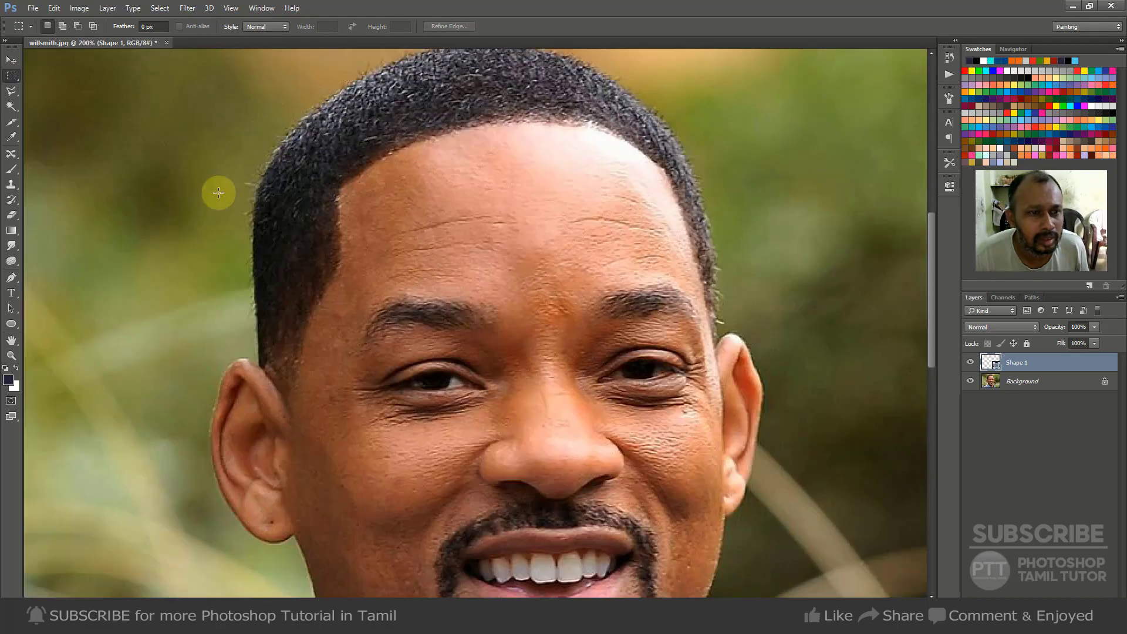
key(p)
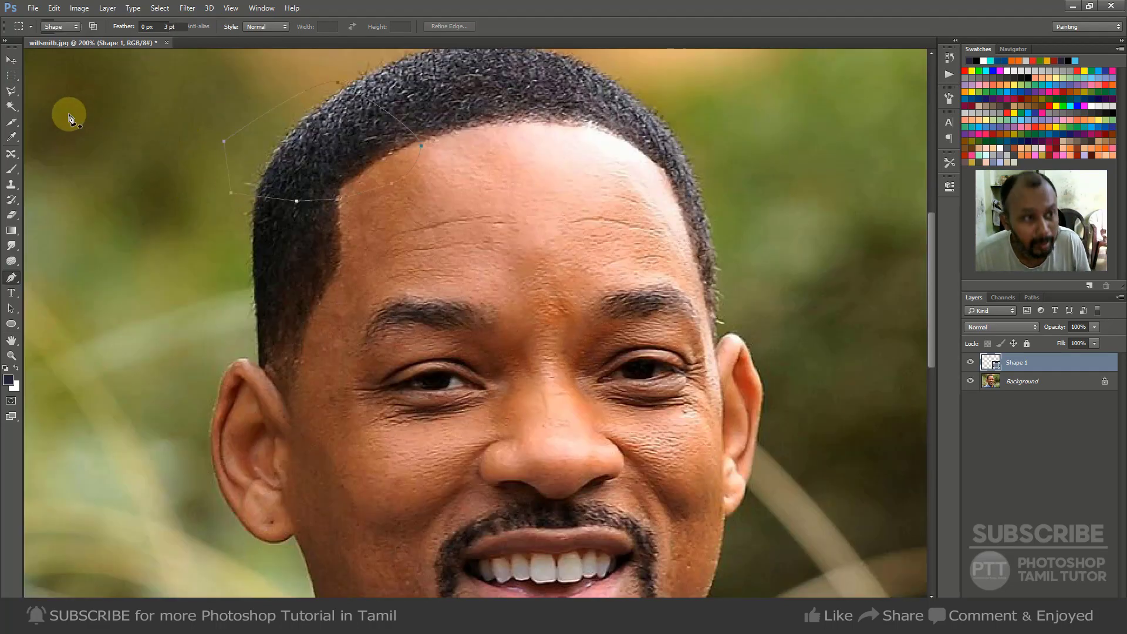
click(59, 26)
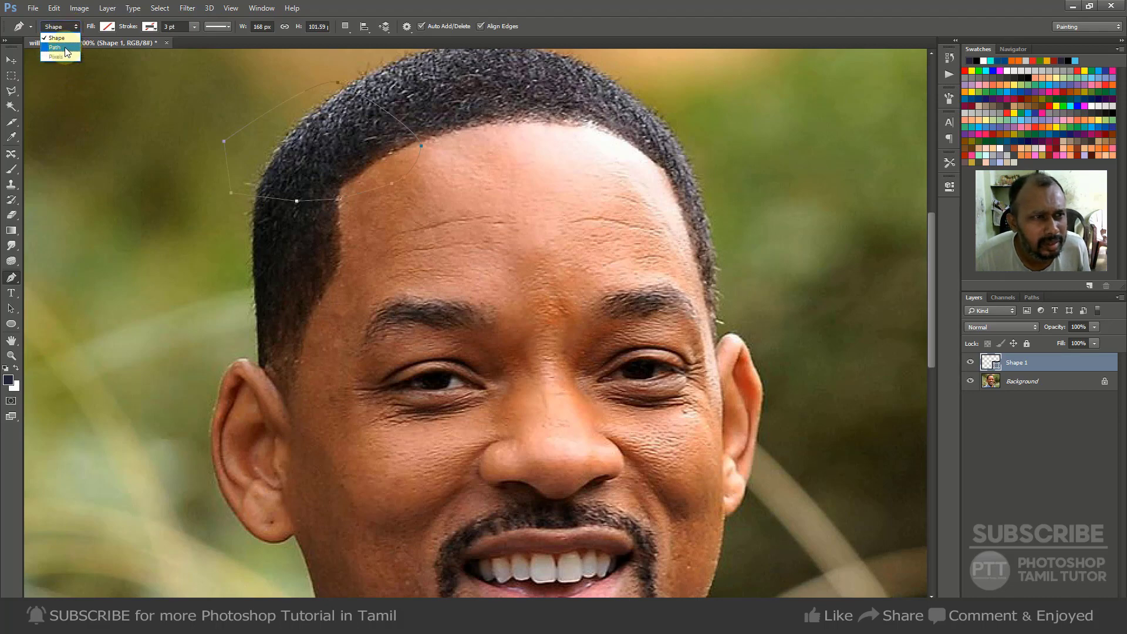
click(57, 47)
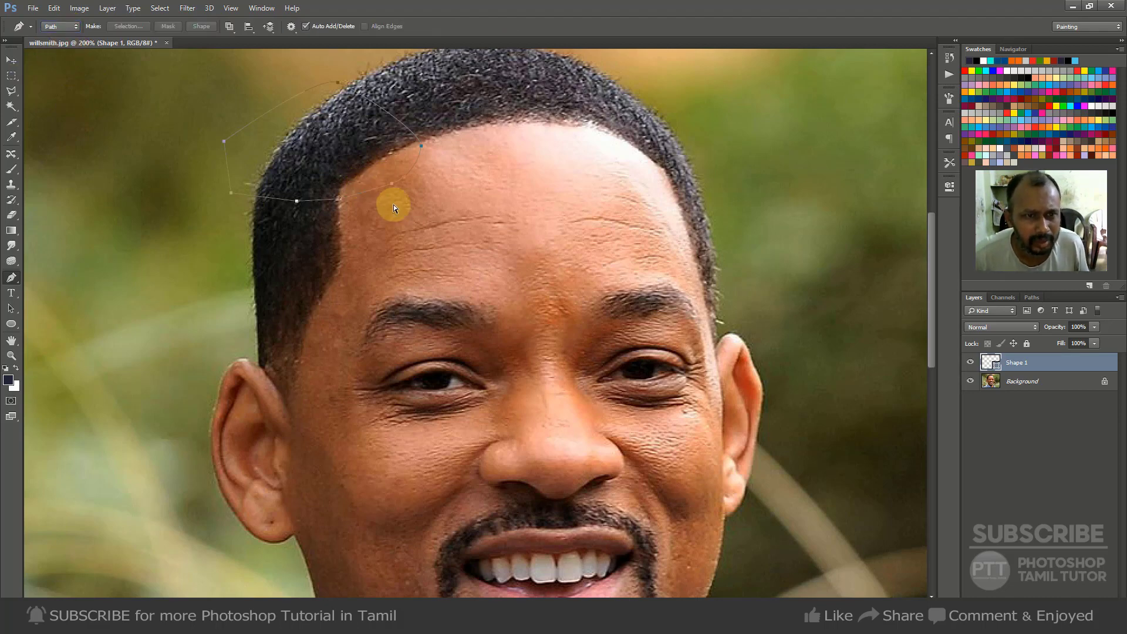
click(1104, 604)
key(Return)
Place a starting anchor point at the image edge where the outline of the grey jacket's shoulder begins.
drag(515, 413, 569, 204)
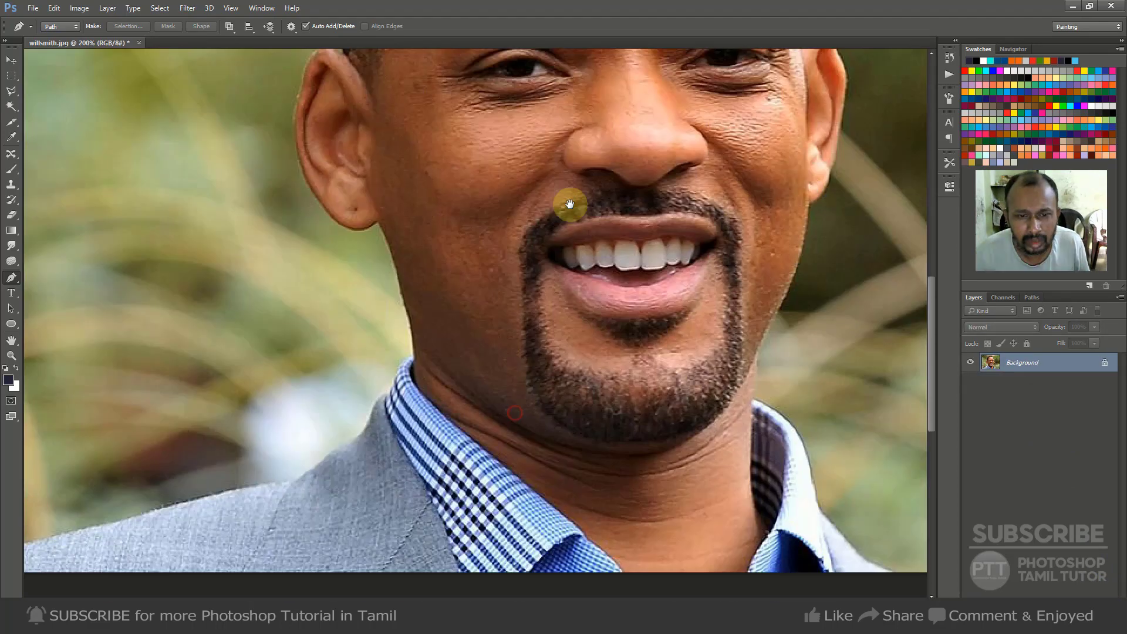
alt+click(571, 203)
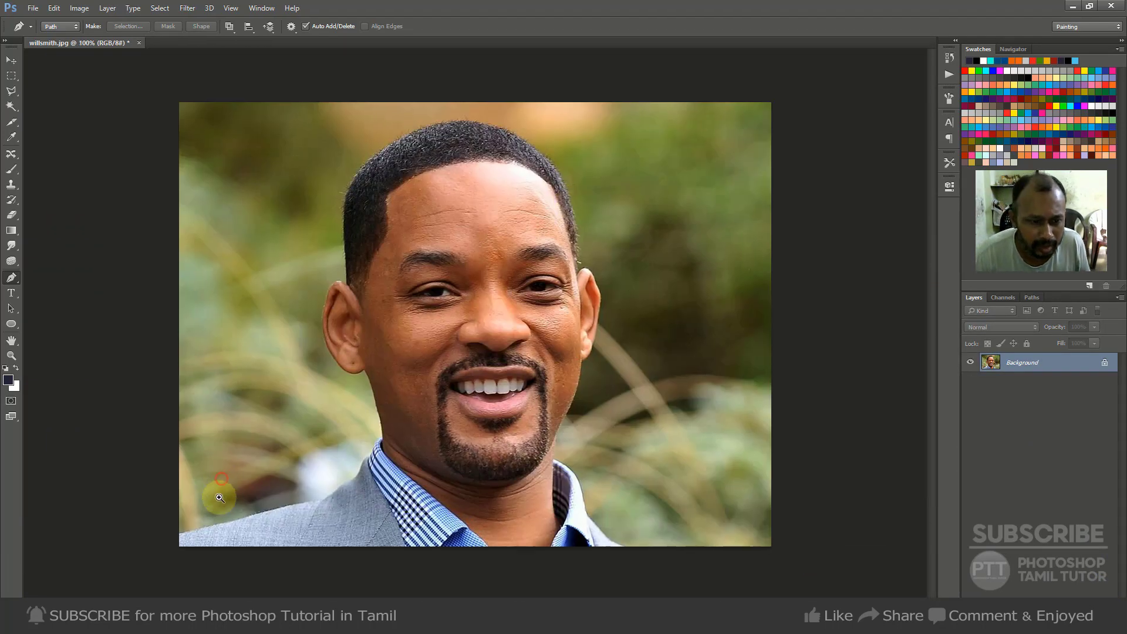
ctrl+click(220, 497)
click(241, 469)
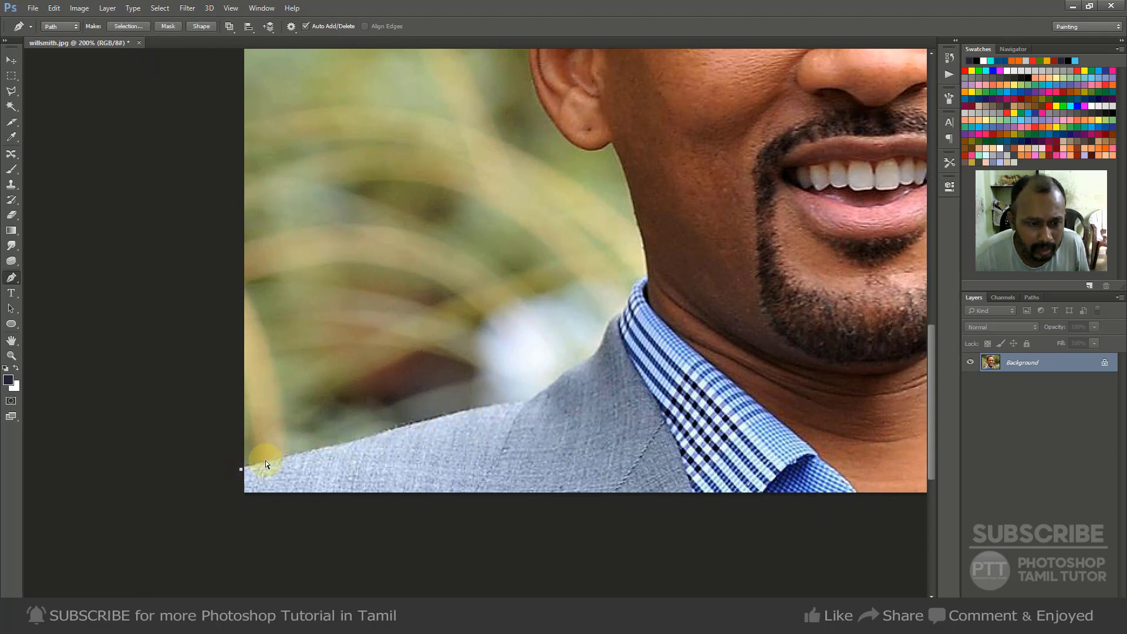
Draw a straight two-point path across the blurred background above the jacket shoulder, undoing the trial points.
click(284, 329)
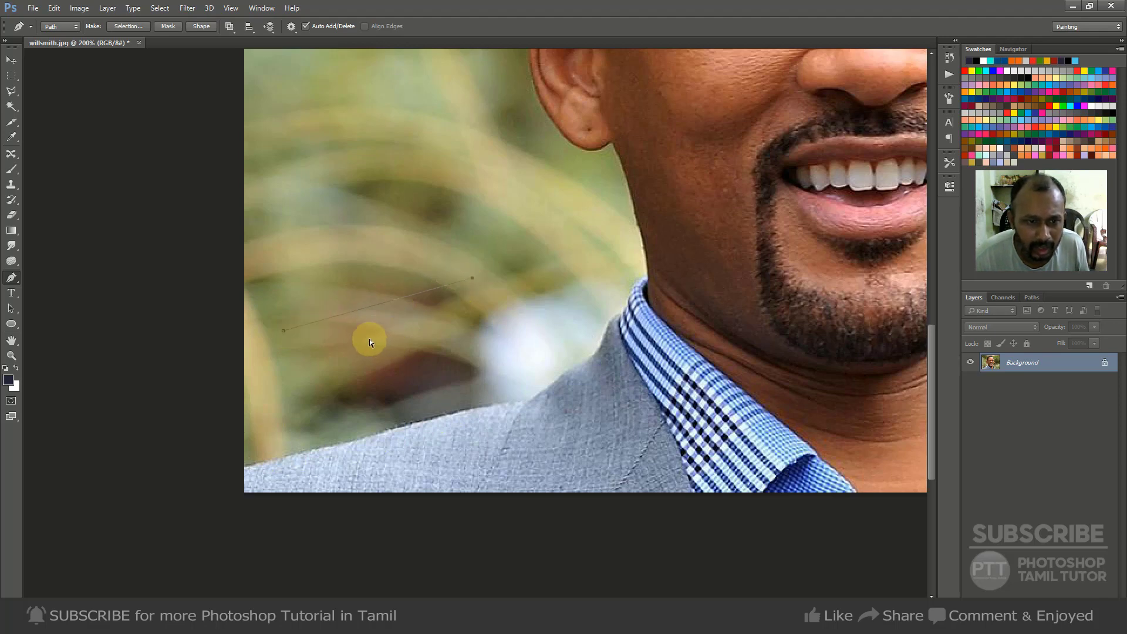
click(472, 278)
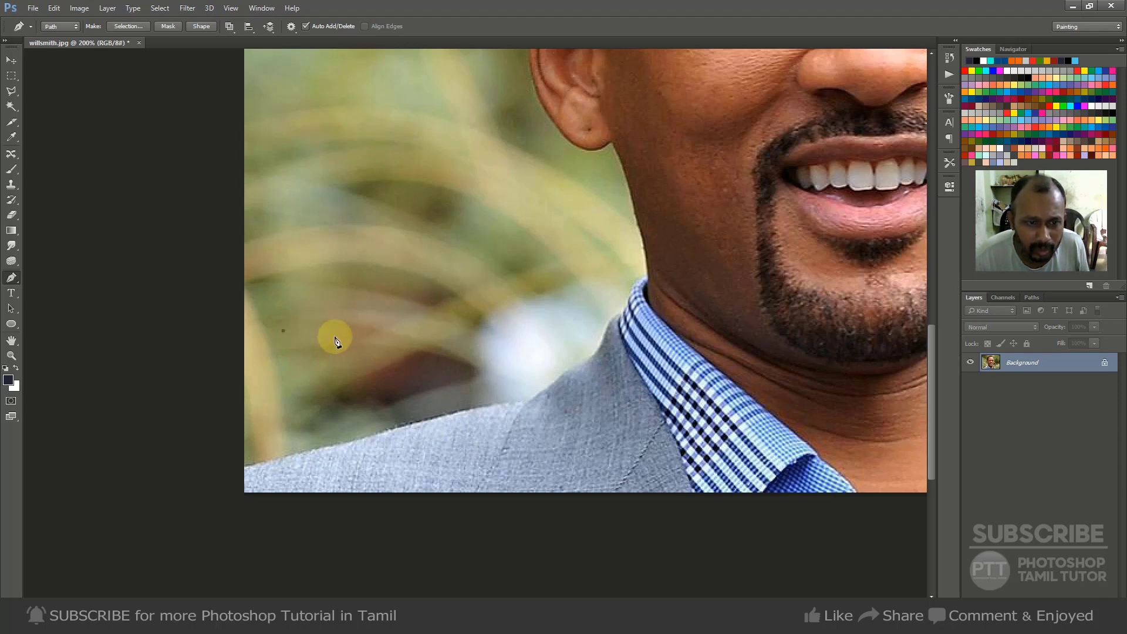
click(283, 335)
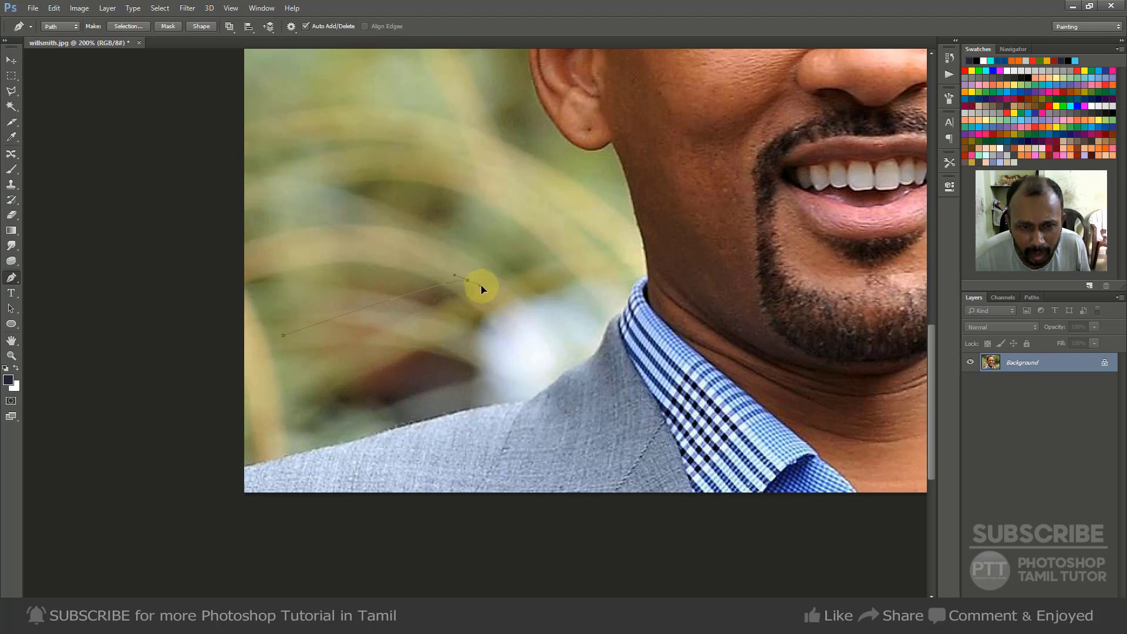
drag(508, 296, 548, 284)
key(ctrl+z)
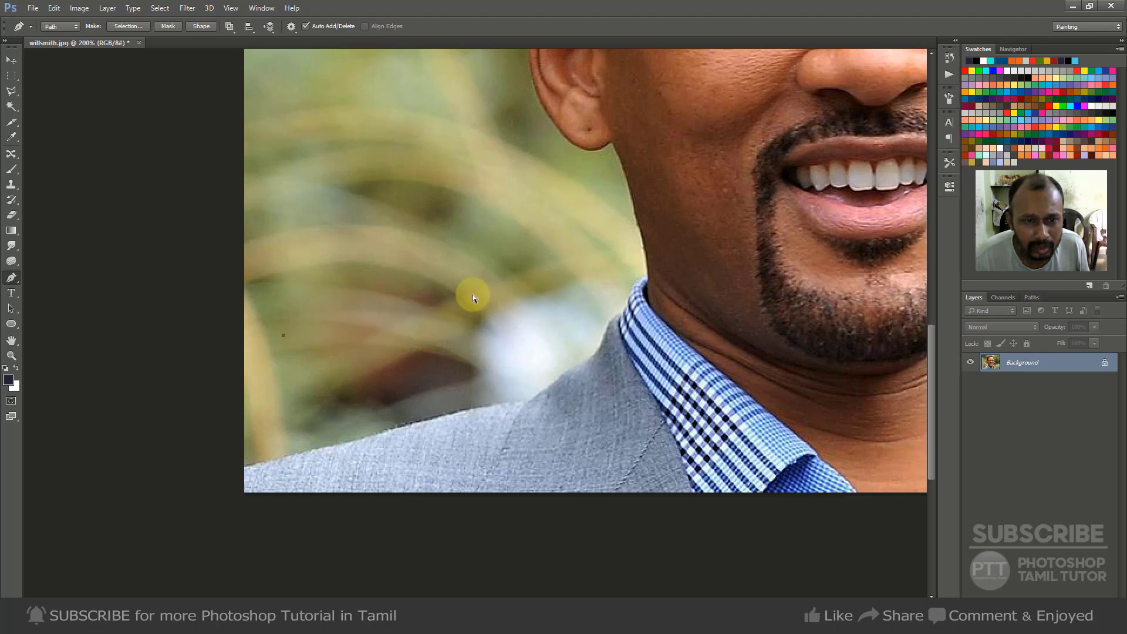
click(481, 262)
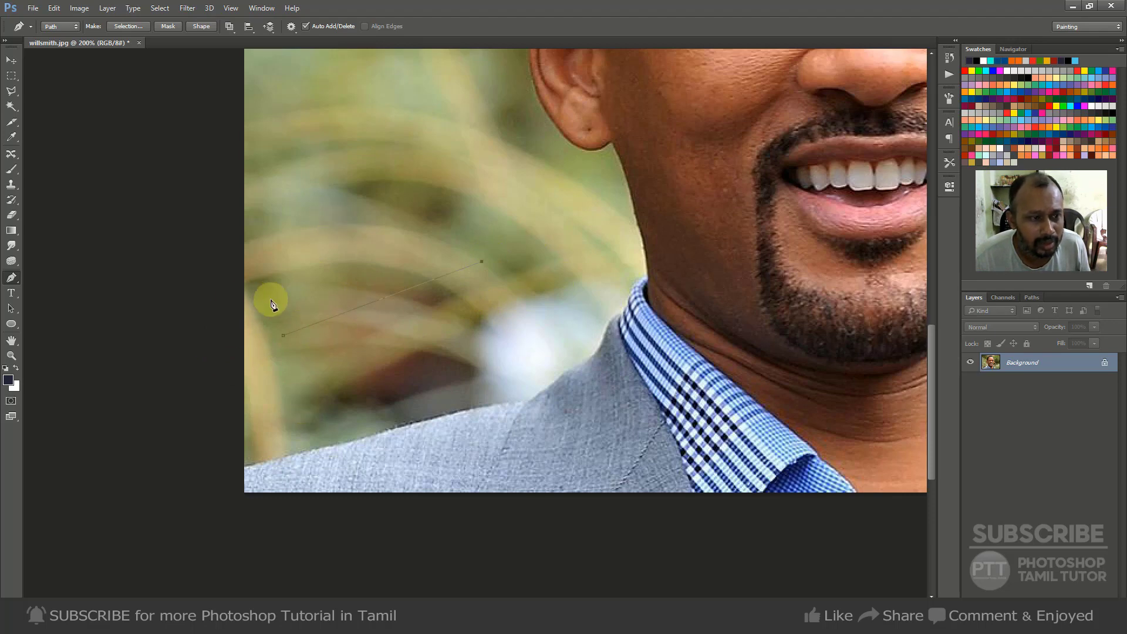
Add an anchor point at the middle of the straight path with the Direct Selection tool and try to pull it upward.
click(10, 309)
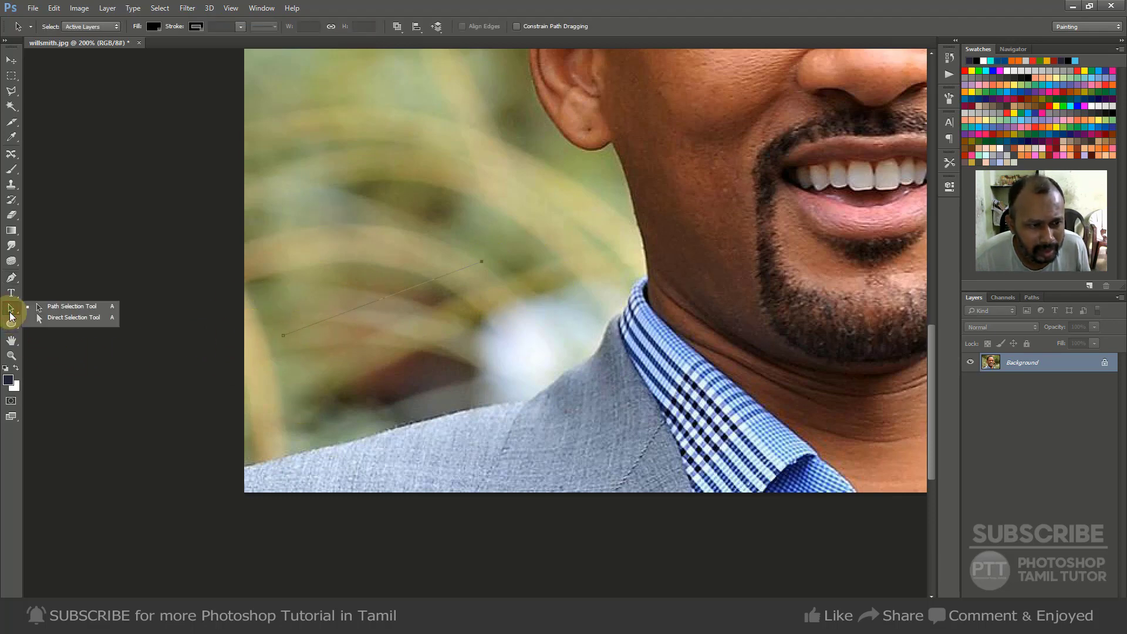
click(95, 318)
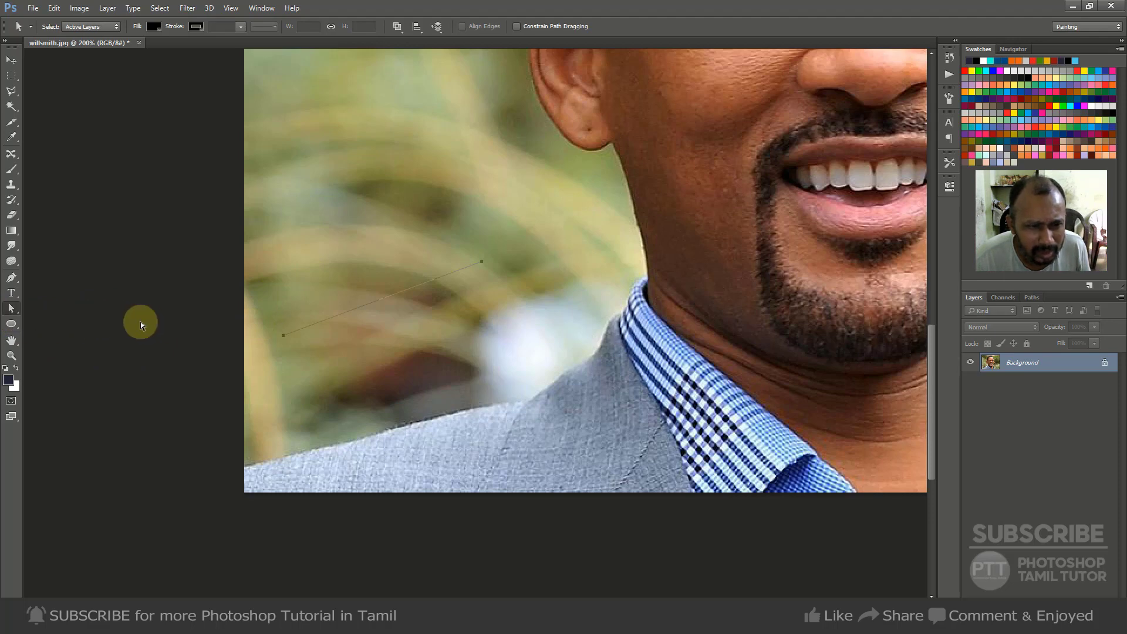
right_click(382, 289)
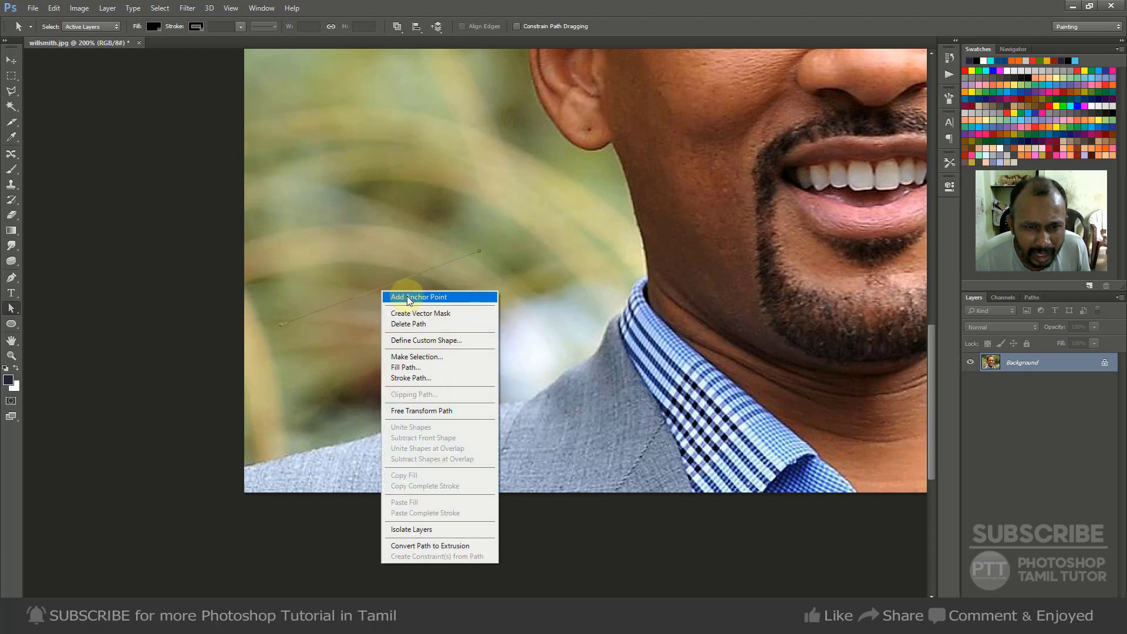
click(399, 297)
drag(379, 287, 369, 249)
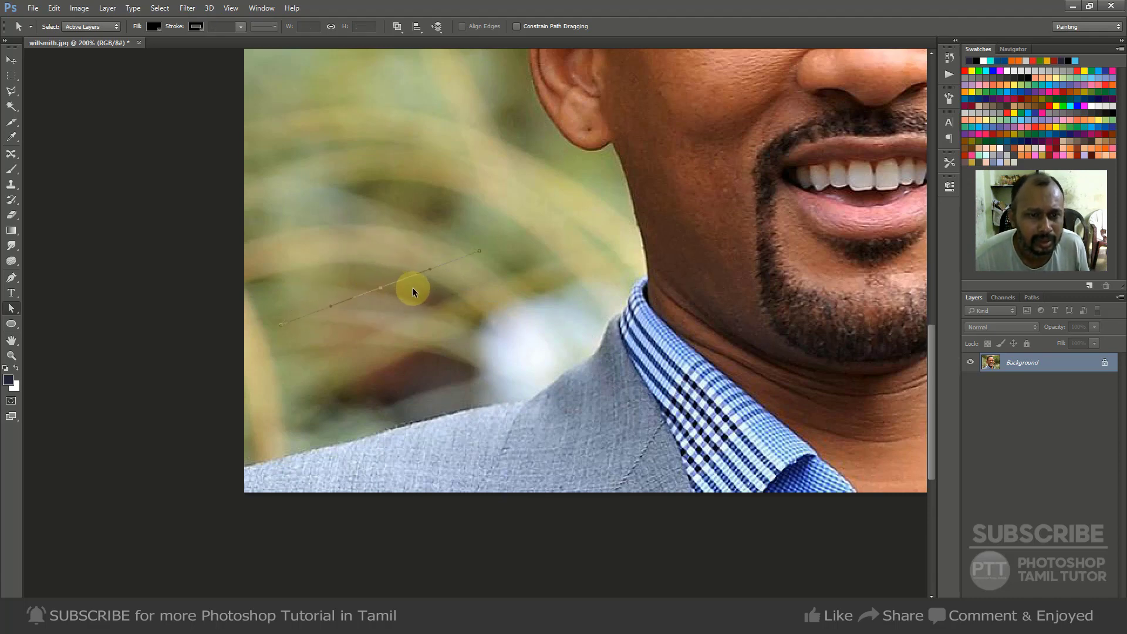
Undo the anchor point edit and remove the straight trial path from the blurred background above the shoulder.
key(ctrl+z)
drag(371, 252, 380, 284)
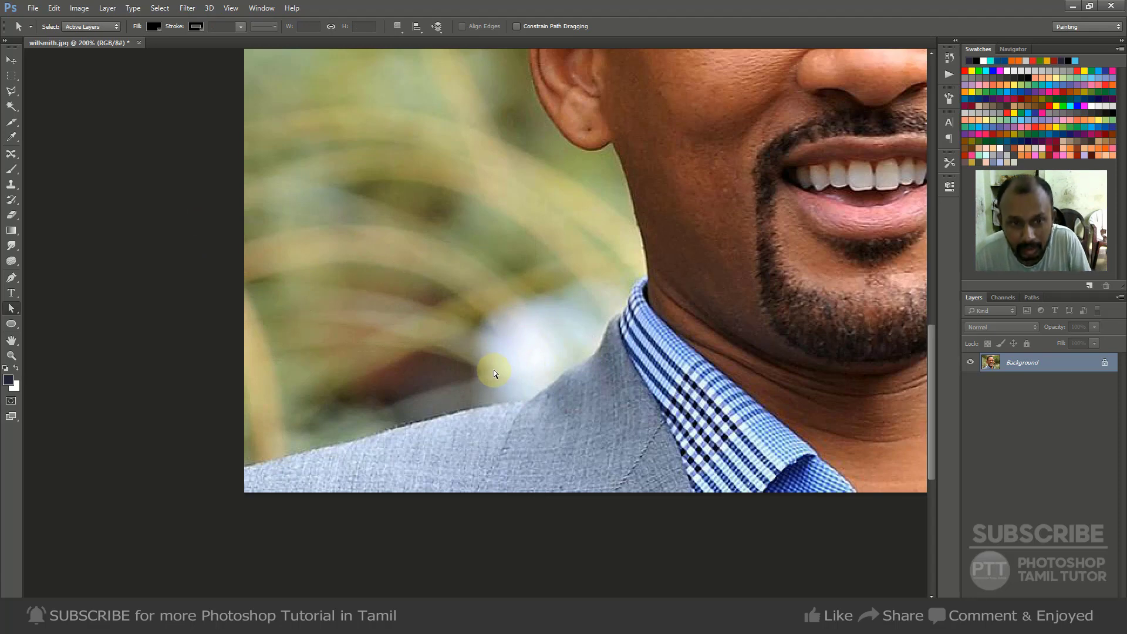
Trace the jacket shoulder with the Pen tool from the image edge to the collar crease, making the last point a corner.
key(p)
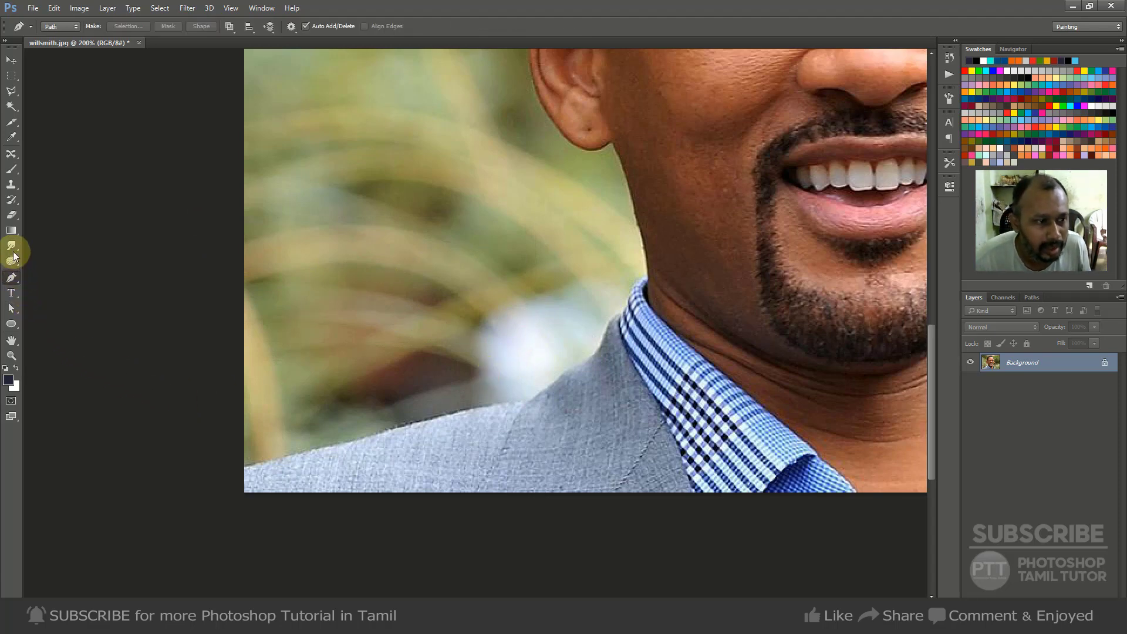
click(239, 469)
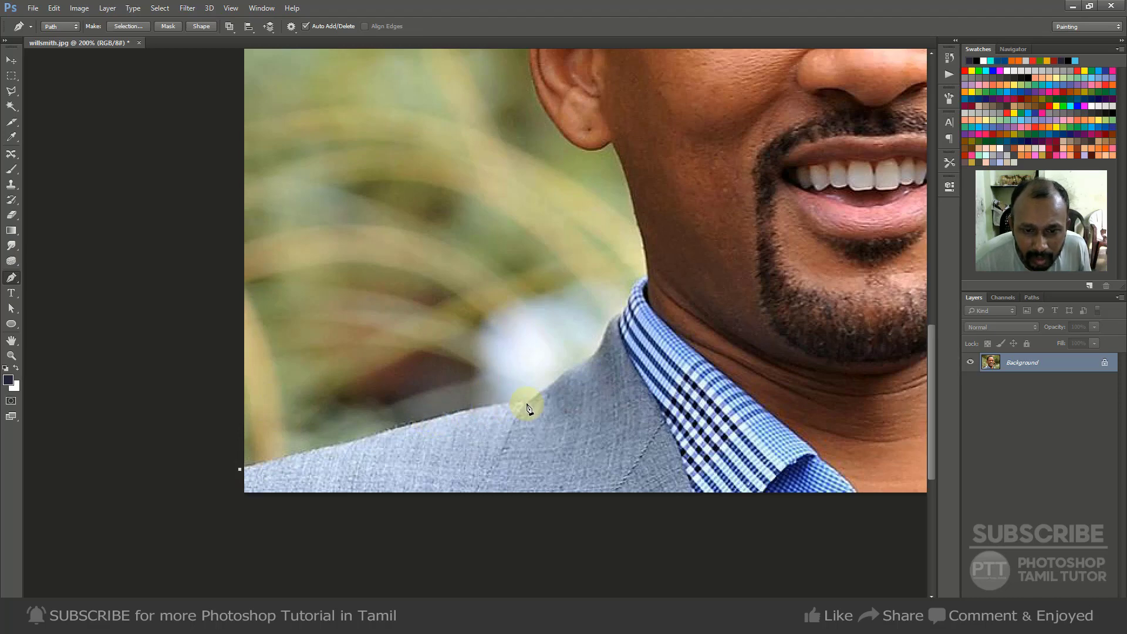
drag(428, 420, 455, 414)
click(530, 402)
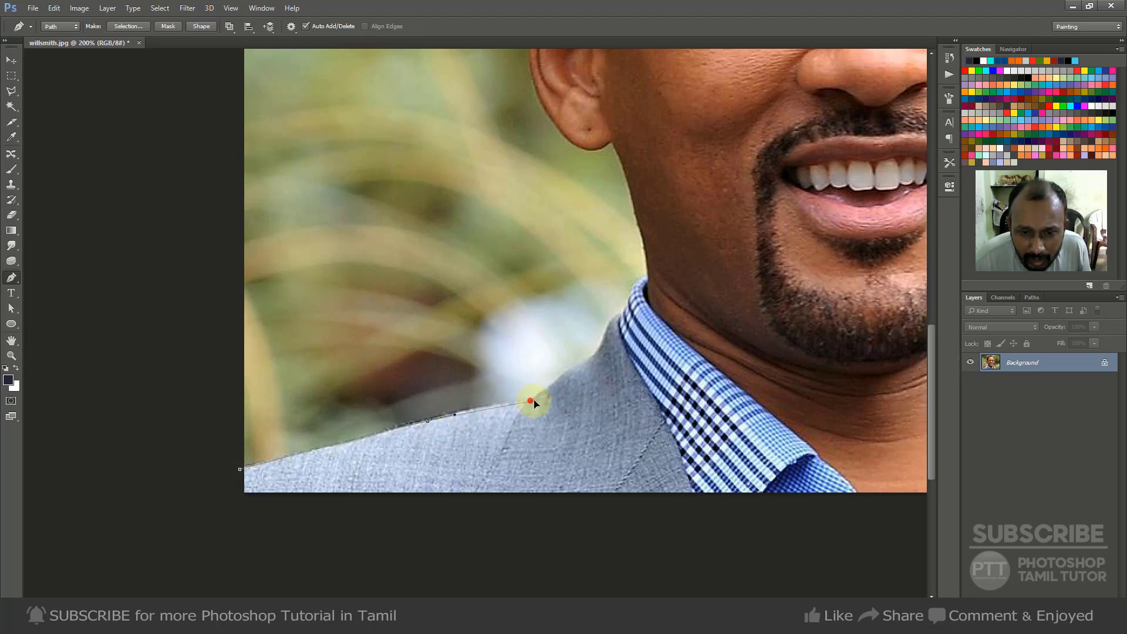
drag(533, 401, 583, 400)
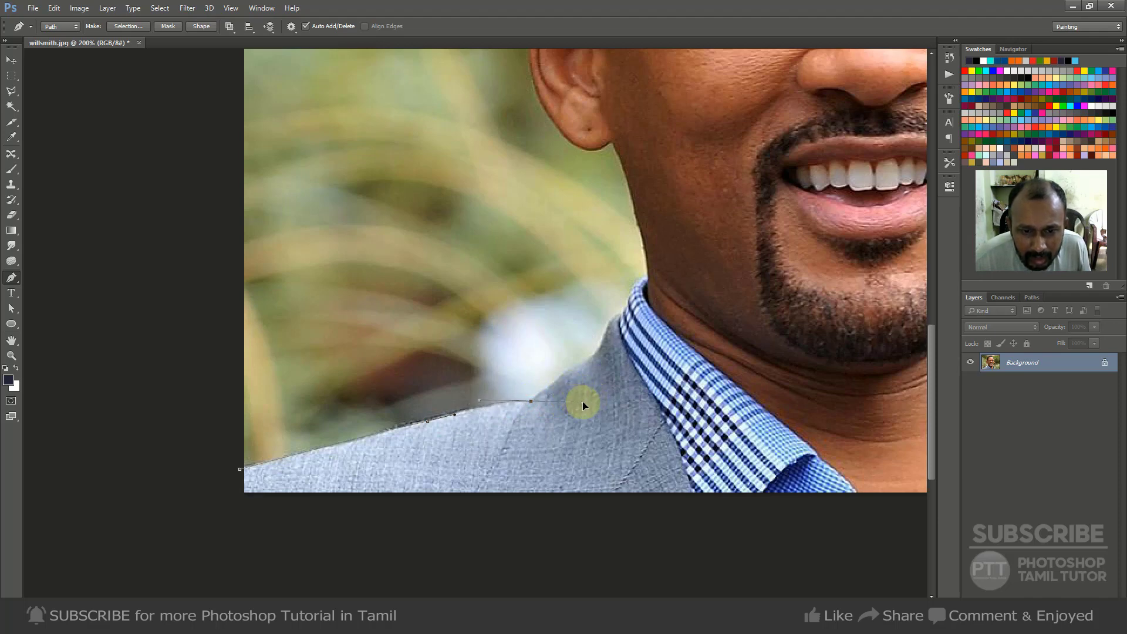
alt+click(531, 401)
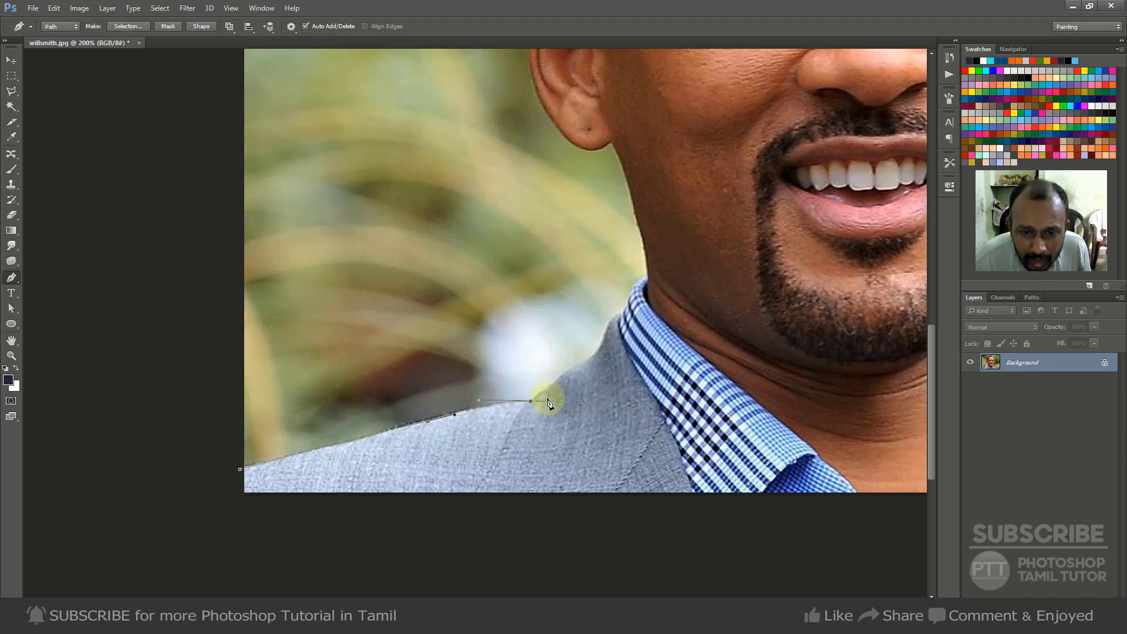
Continue the path up the jacket collar to the edge of the checked shirt collar, undoing the first trial curve.
drag(562, 373, 576, 358)
key(ctrl+z)
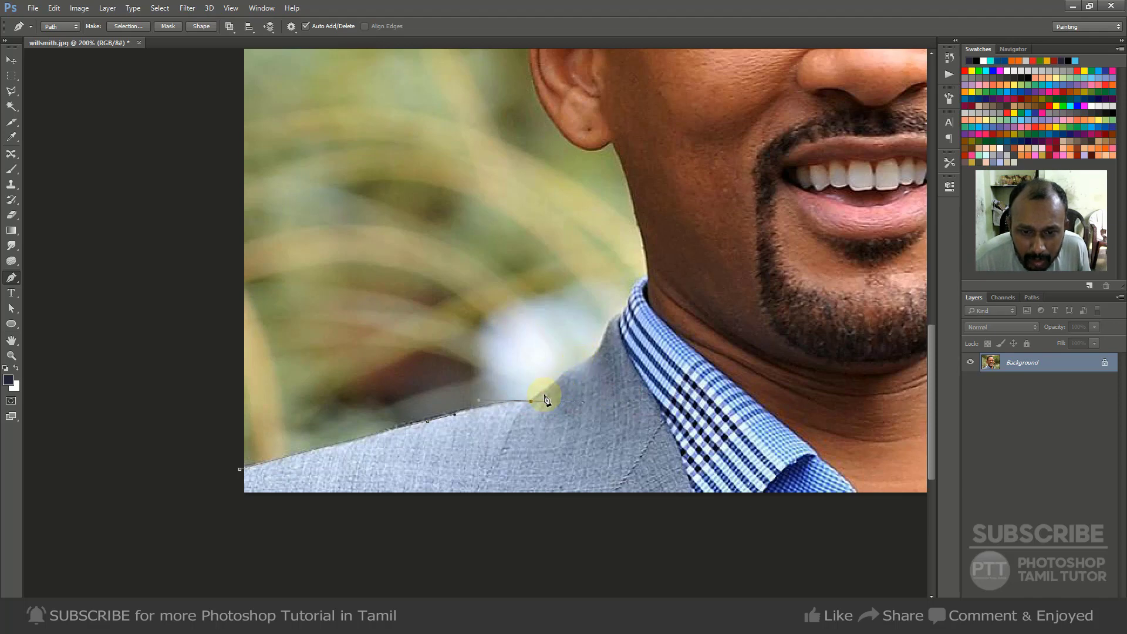
drag(579, 365, 596, 353)
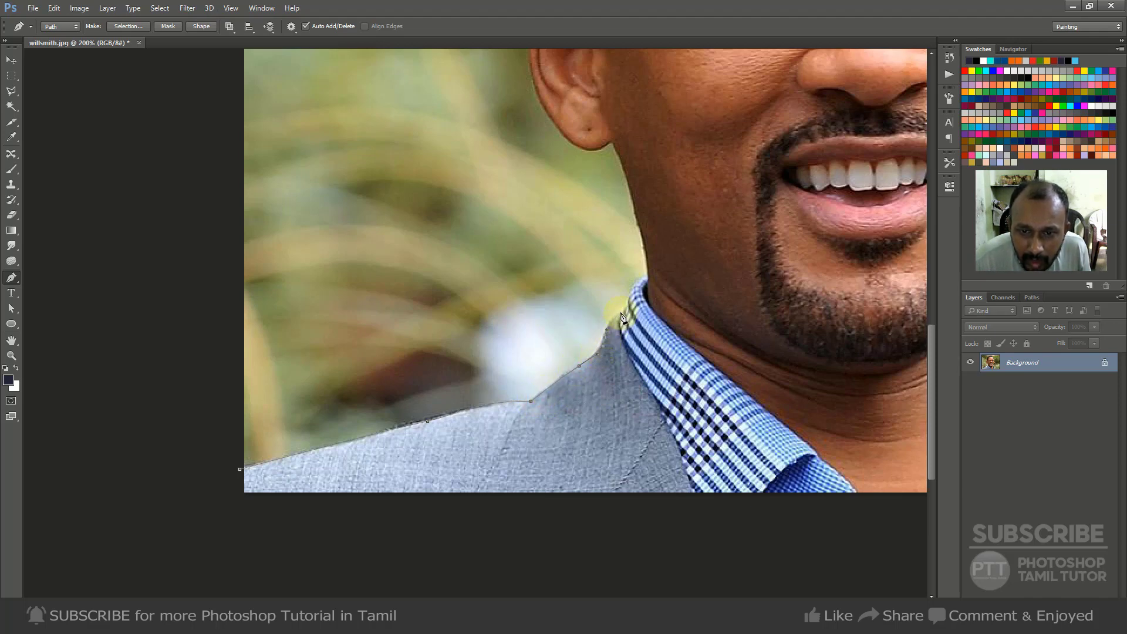
drag(621, 313, 638, 306)
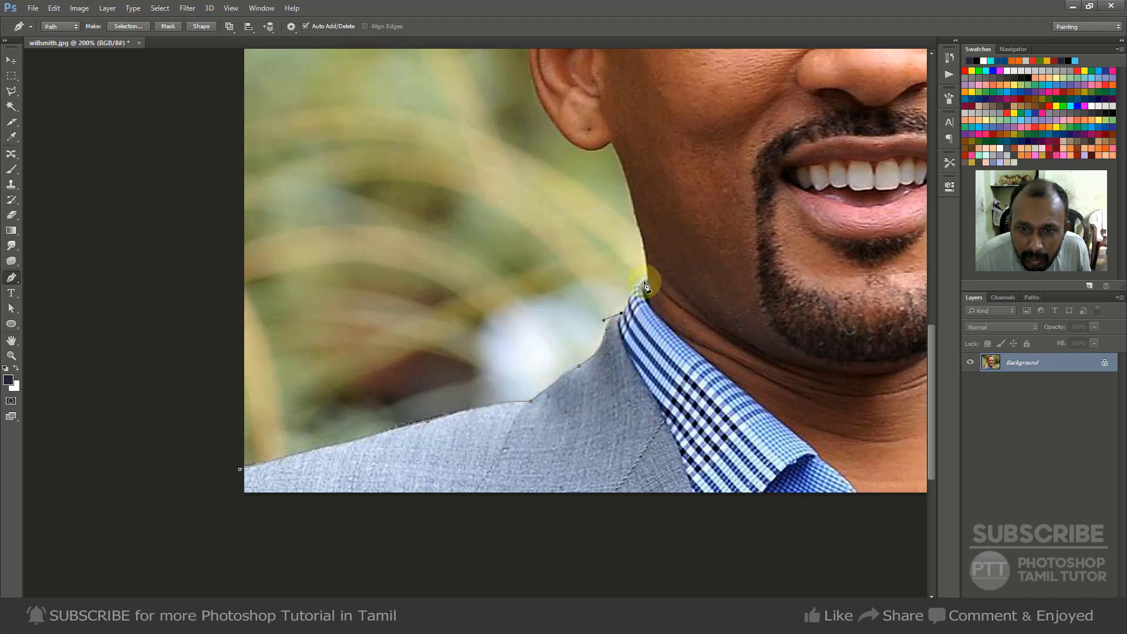
Extend the path around the top of the shirt collar and up the neck to the earlobe.
scroll(687, 274, up, 1)
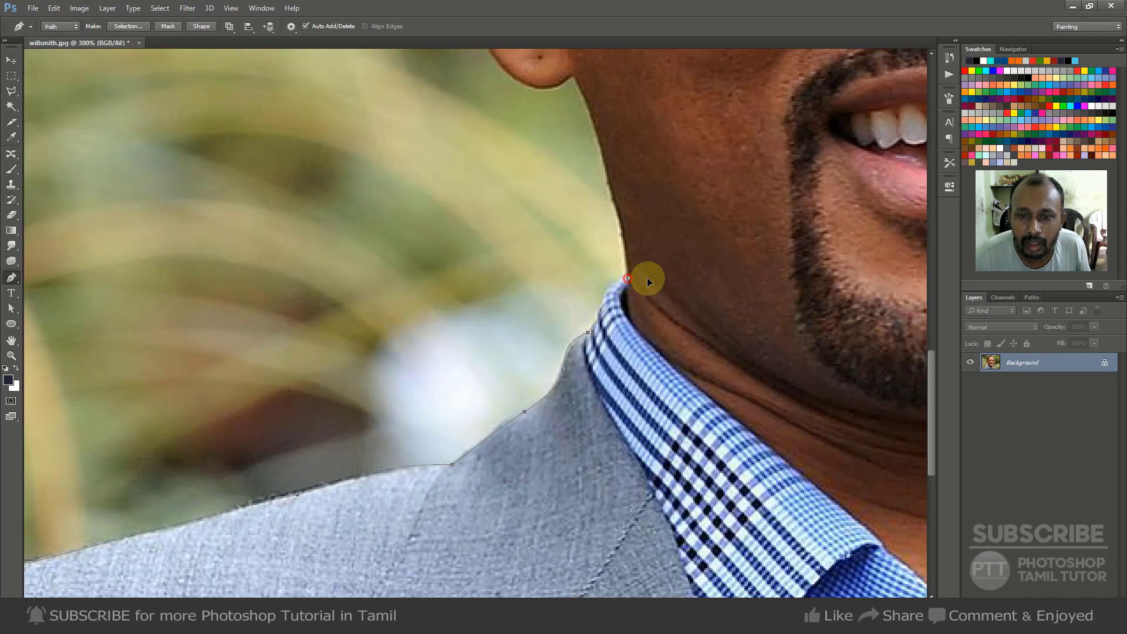
drag(657, 280, 627, 251)
click(597, 320)
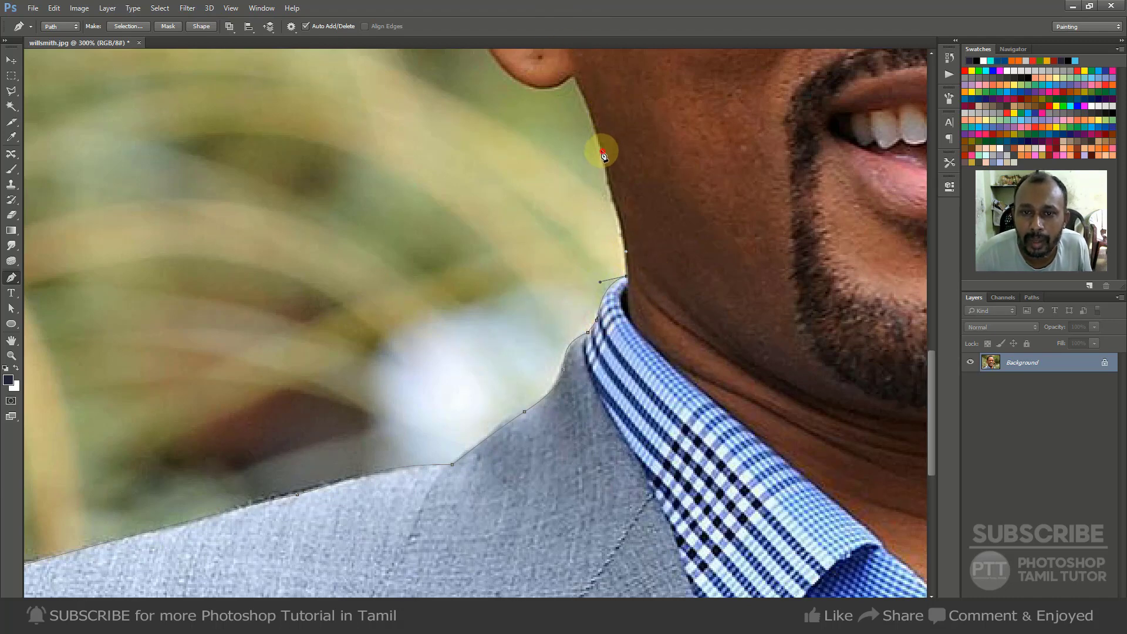
drag(602, 151, 588, 105)
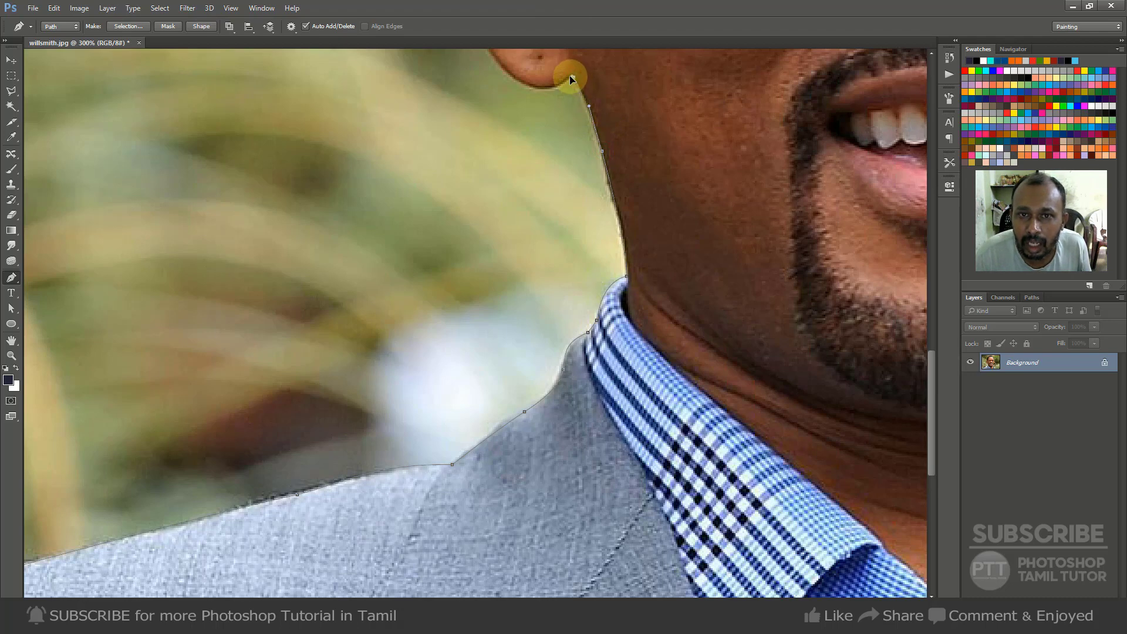
drag(568, 74, 629, 191)
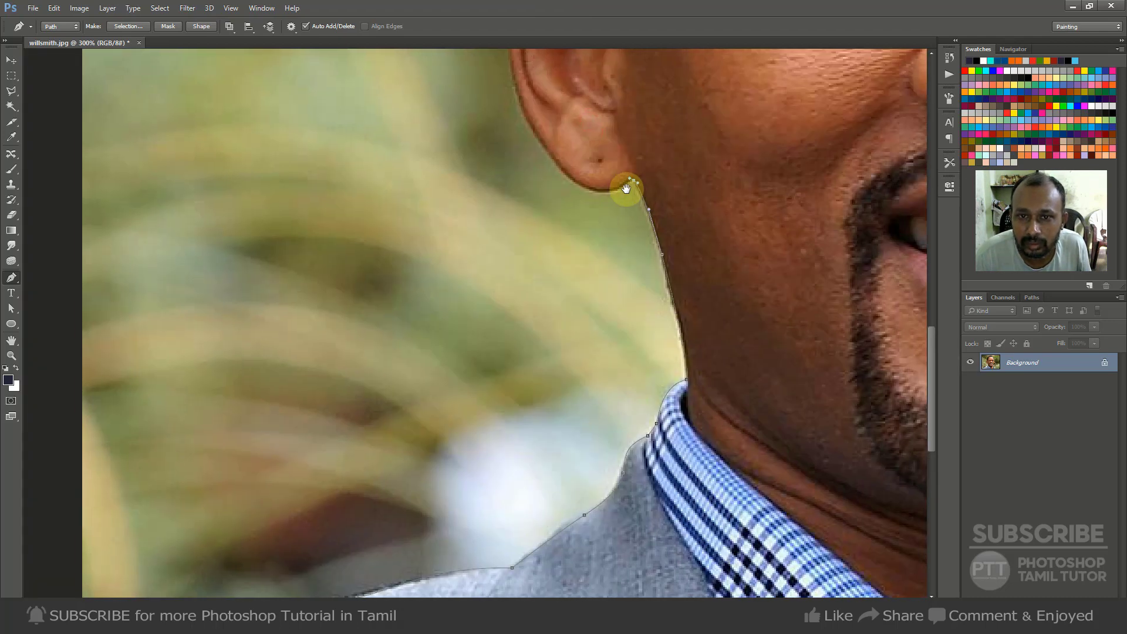
Trace the outer edge of the ear from the earlobe over its top to the hairline, removing the outgoing handle at the side point.
click(562, 170)
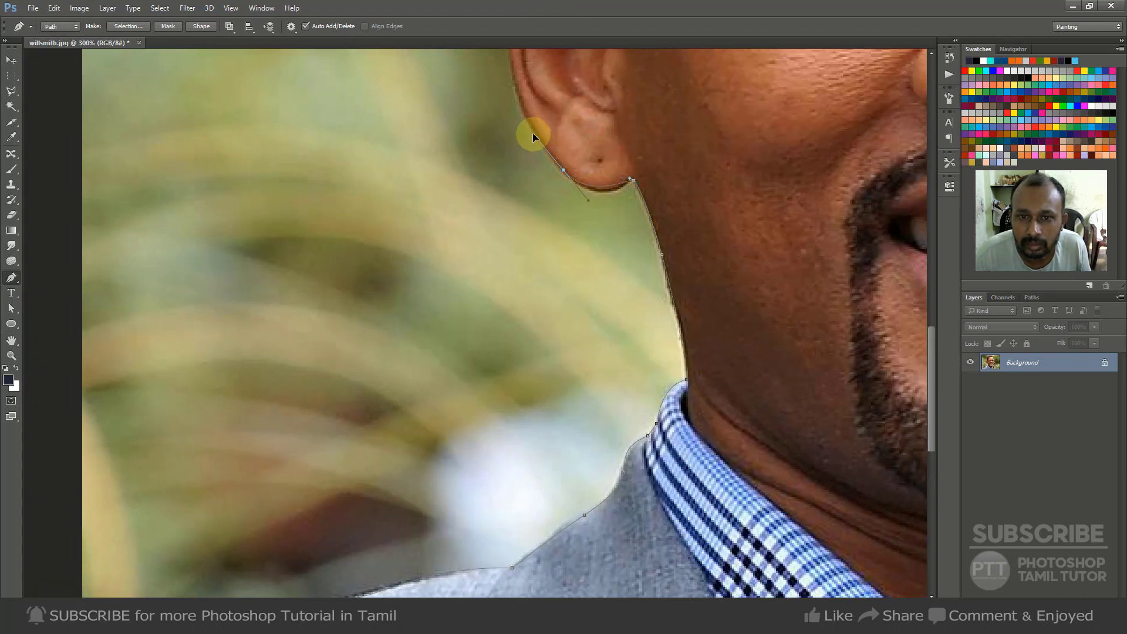
drag(529, 115, 604, 319)
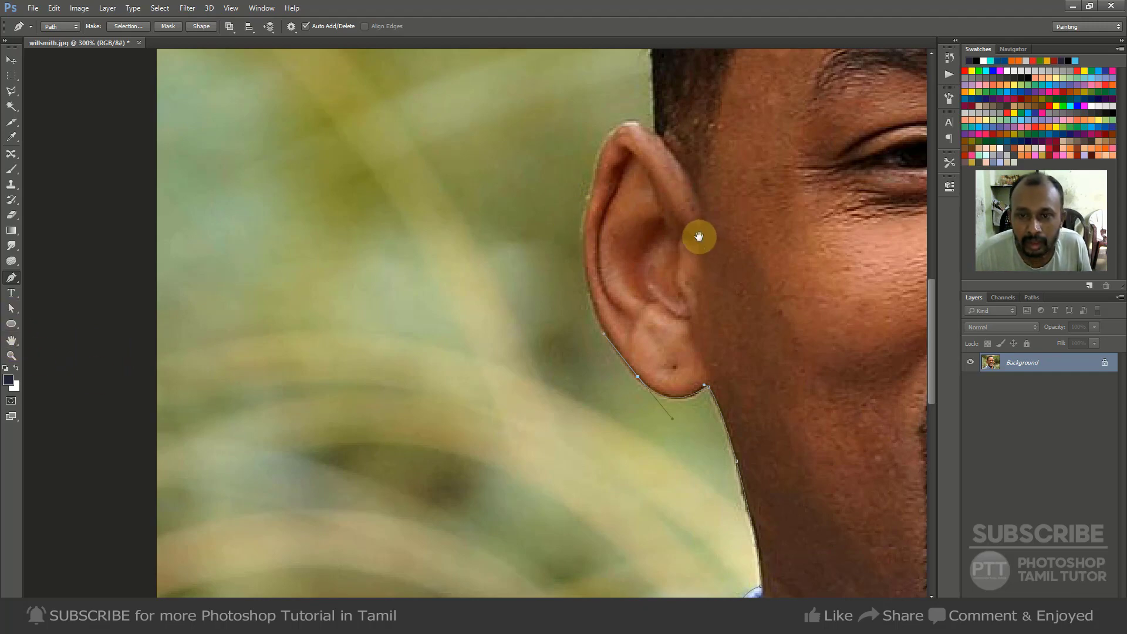
drag(737, 244, 503, 272)
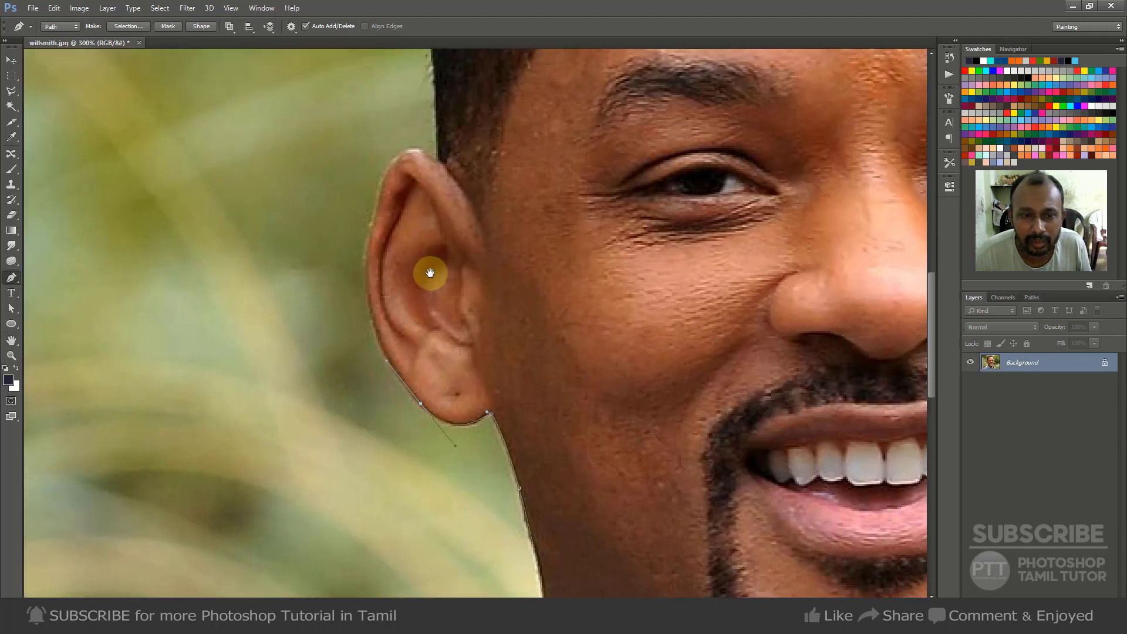
click(370, 227)
drag(384, 152, 383, 128)
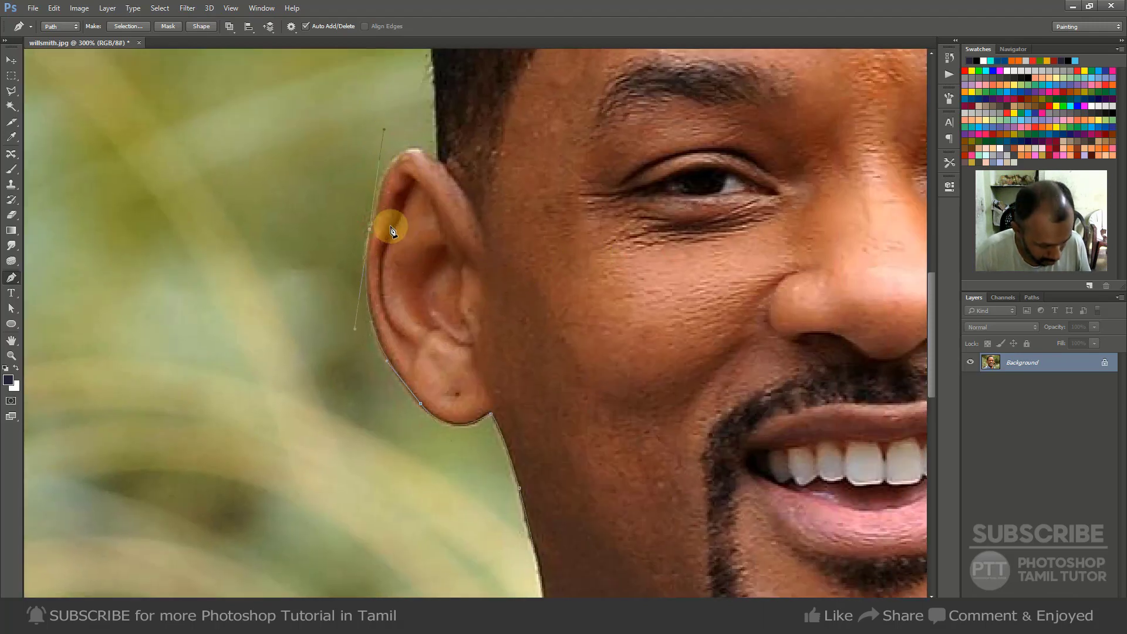
alt+click(369, 227)
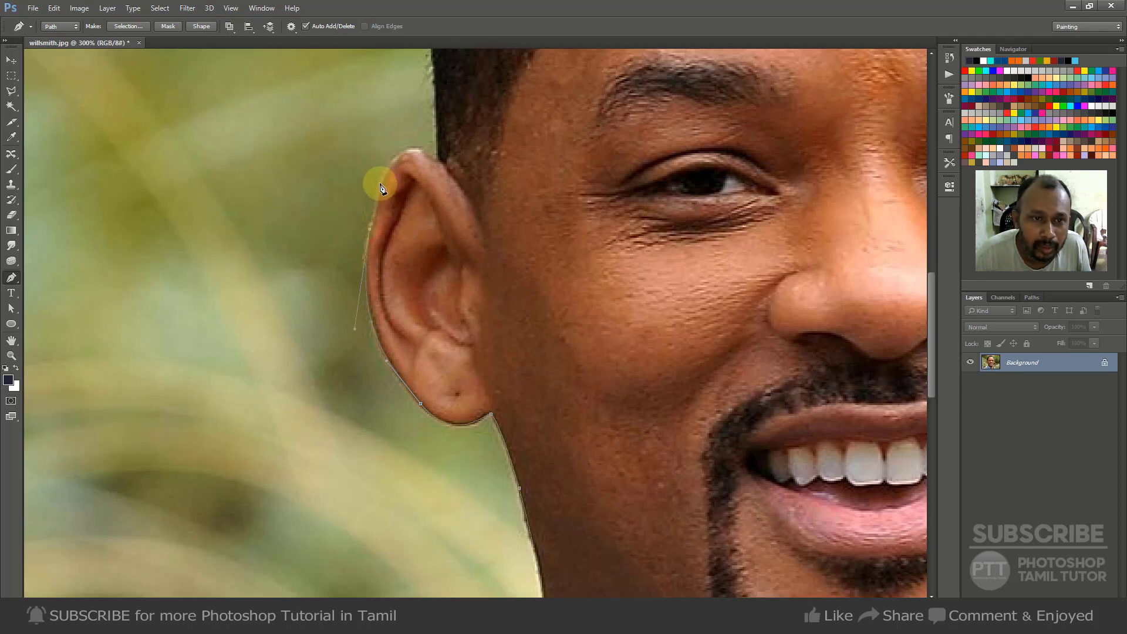
drag(438, 160, 472, 194)
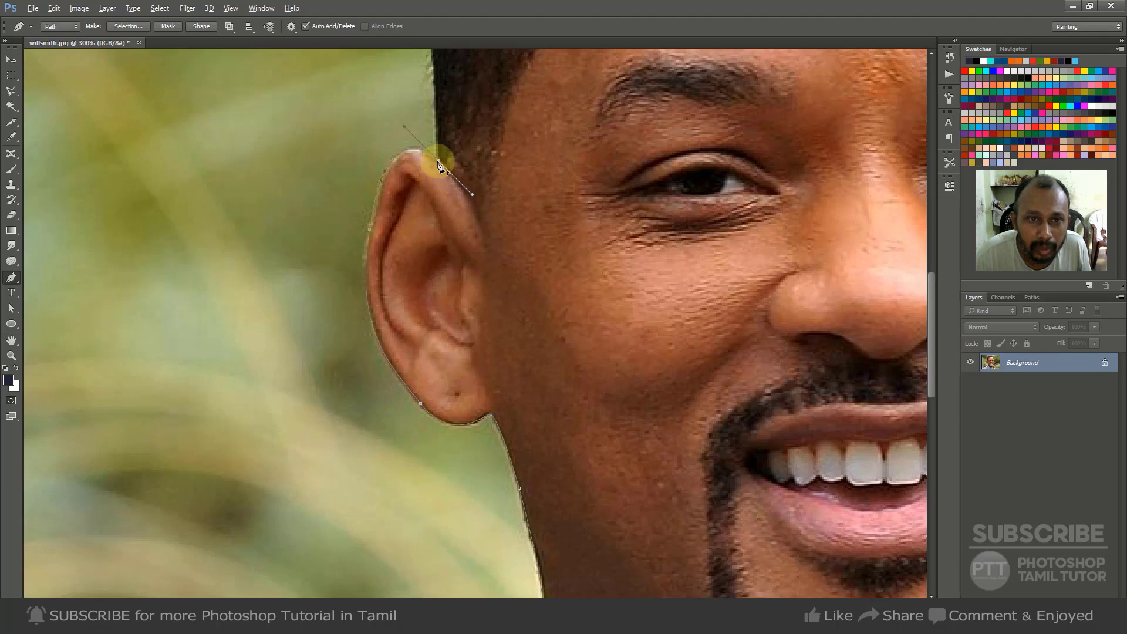
Continue the path up the side of the hair and over the crown to the opposite side of the head.
drag(468, 131, 511, 476)
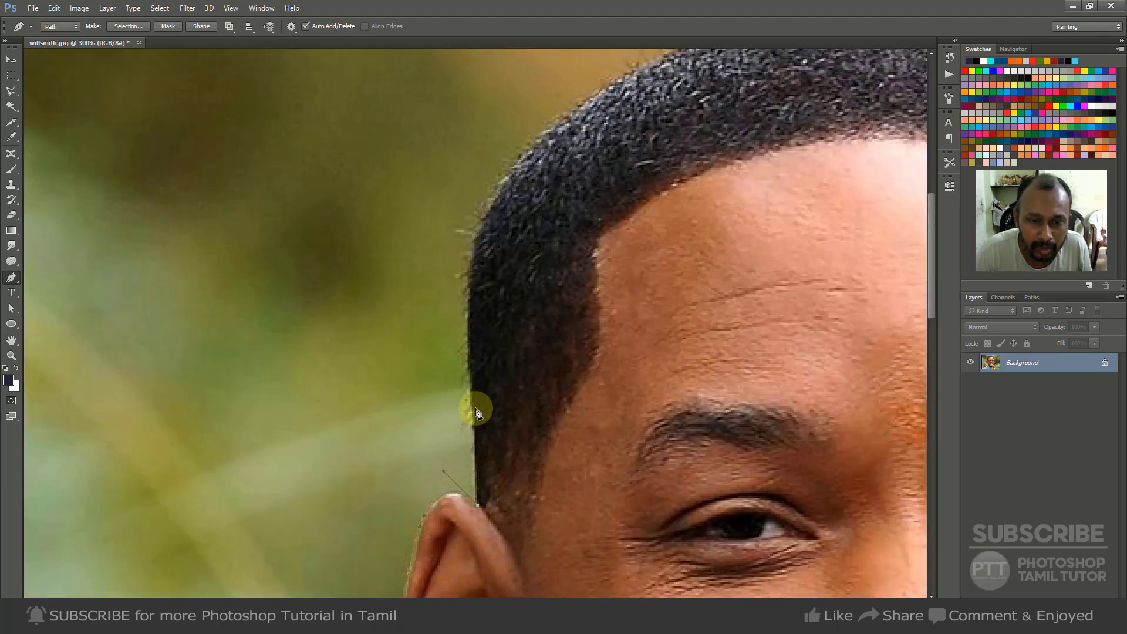
drag(468, 348, 464, 311)
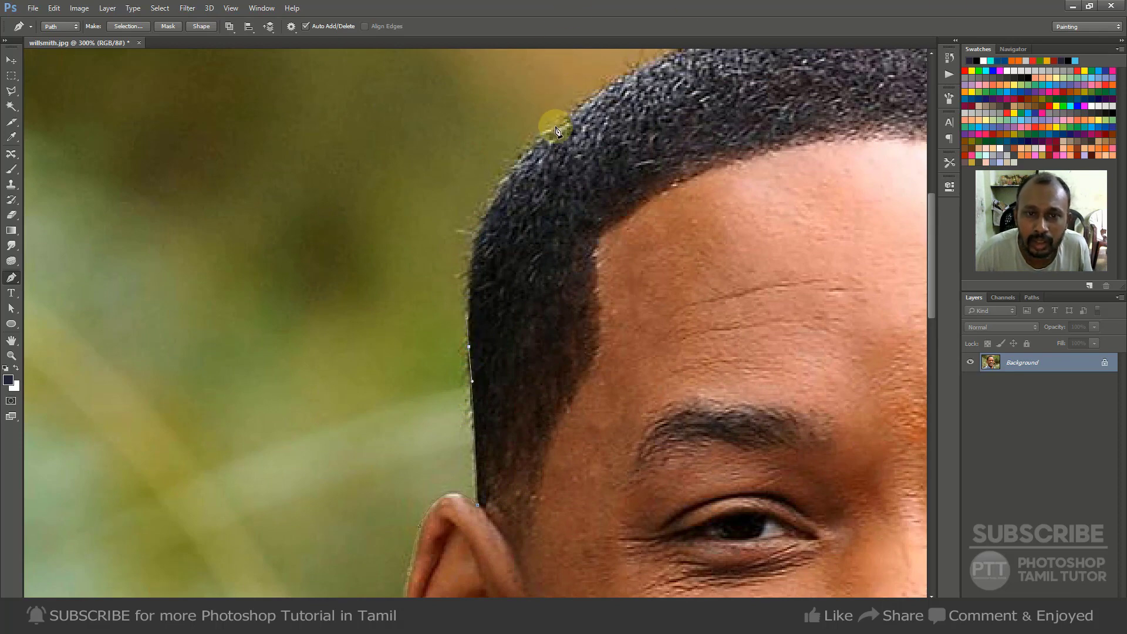
drag(557, 124, 409, 281)
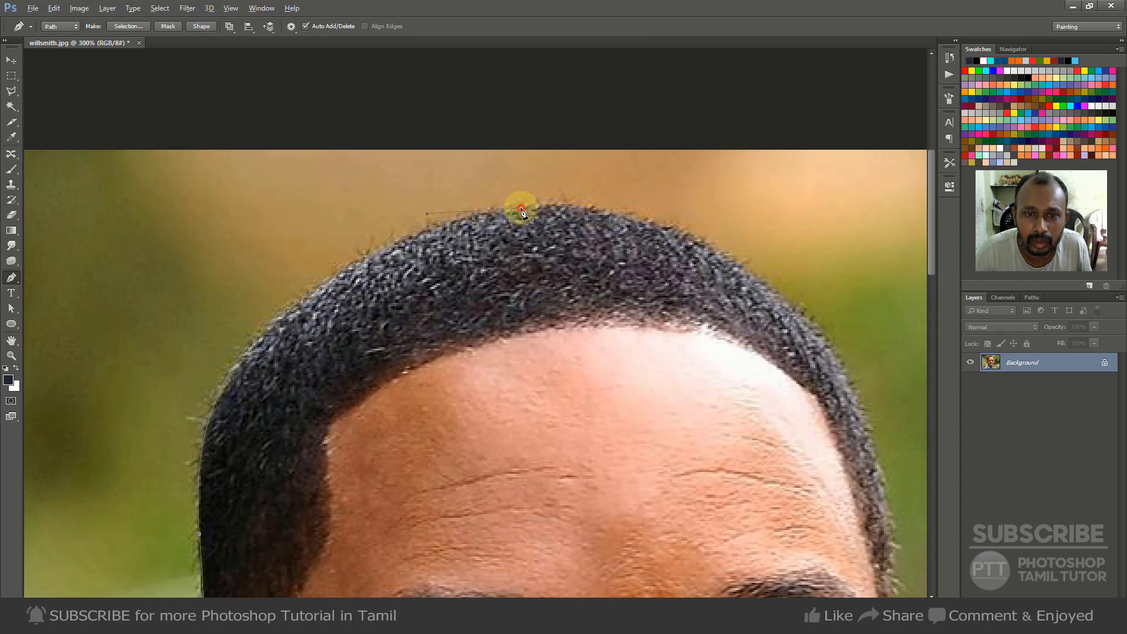
drag(793, 368, 541, 259)
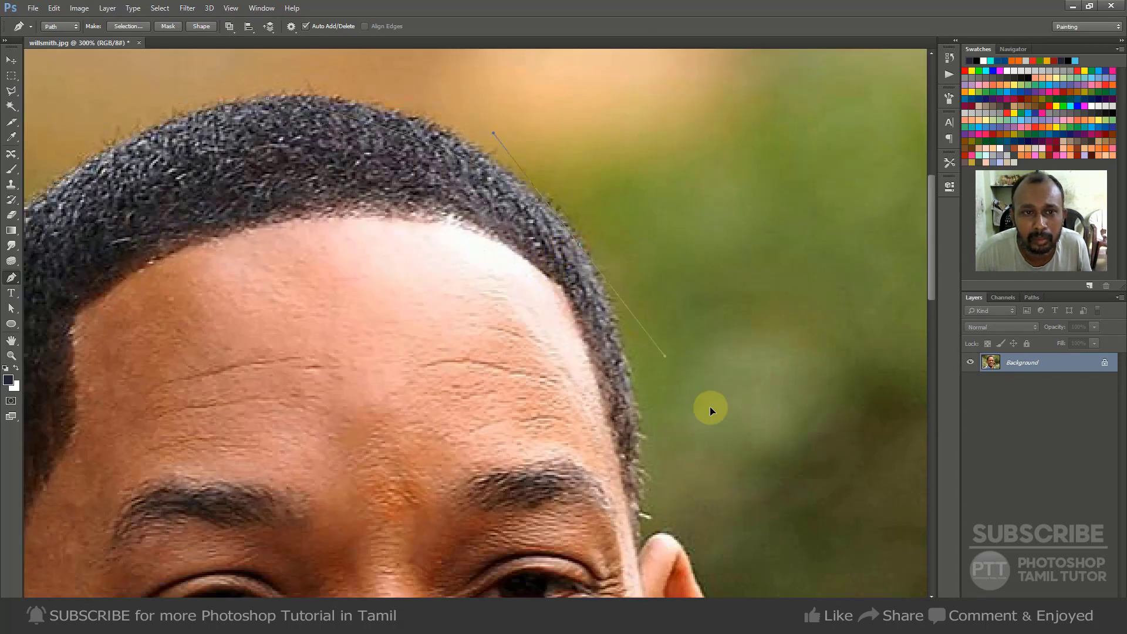
drag(710, 407, 714, 420)
Extend the path down the opposite side of the hair and around that ear to the base of its lobe.
drag(682, 521, 616, 347)
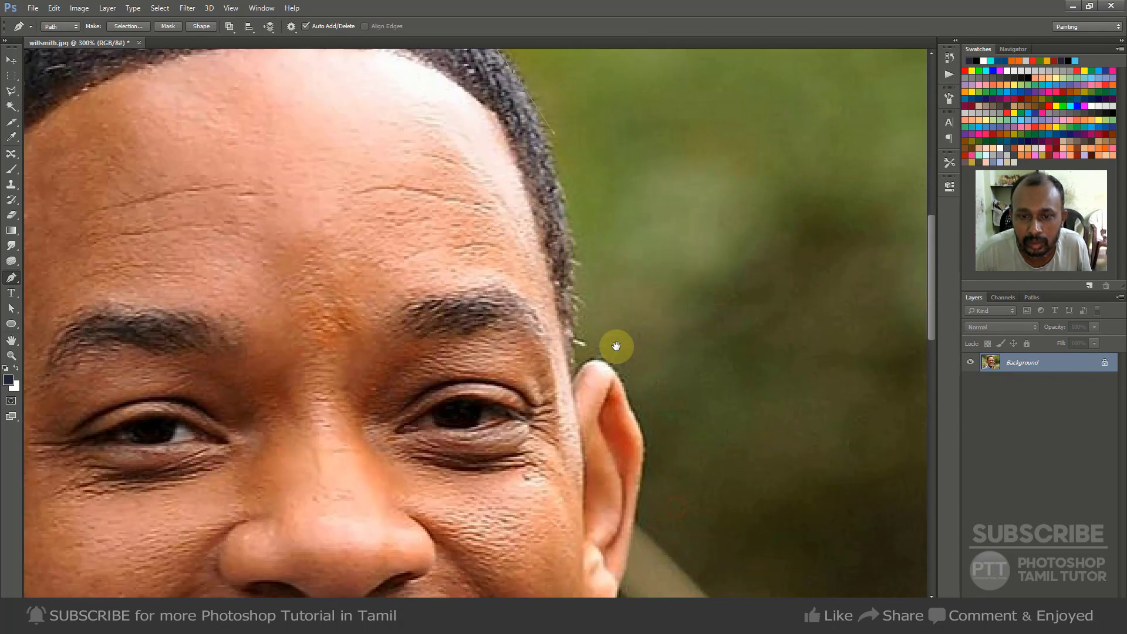
drag(574, 300, 577, 404)
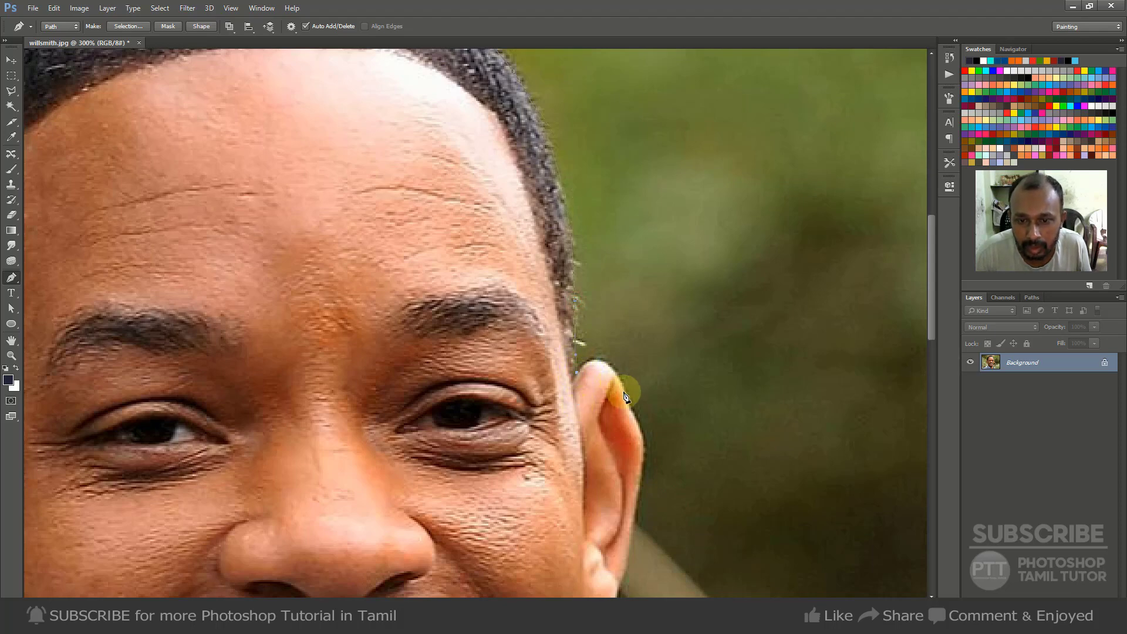
drag(625, 394, 613, 343)
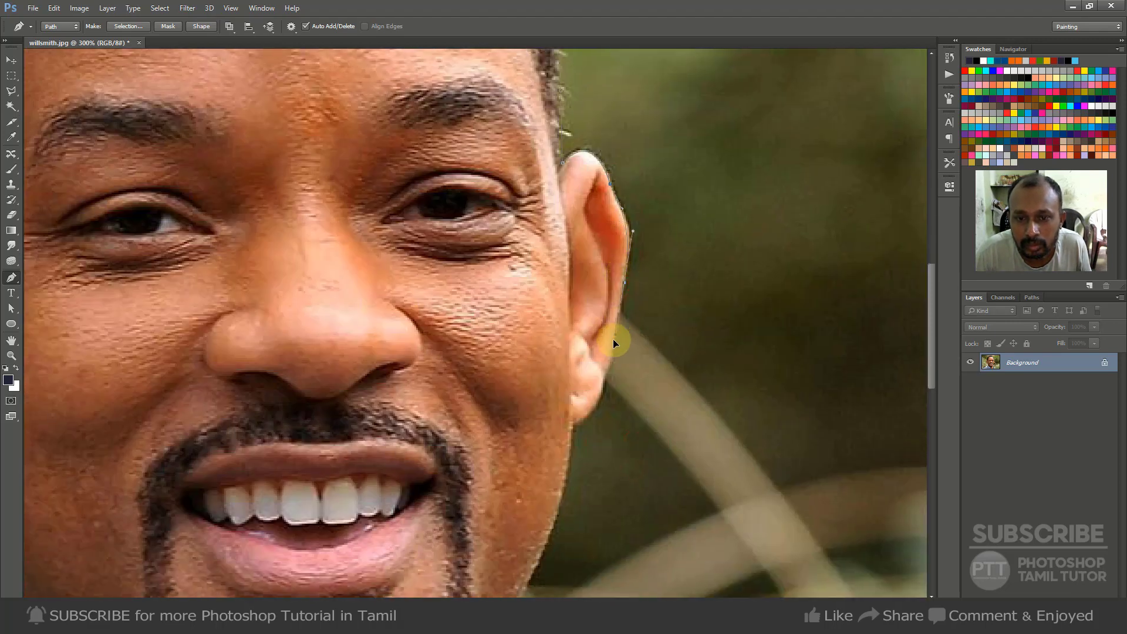
drag(594, 428, 634, 293)
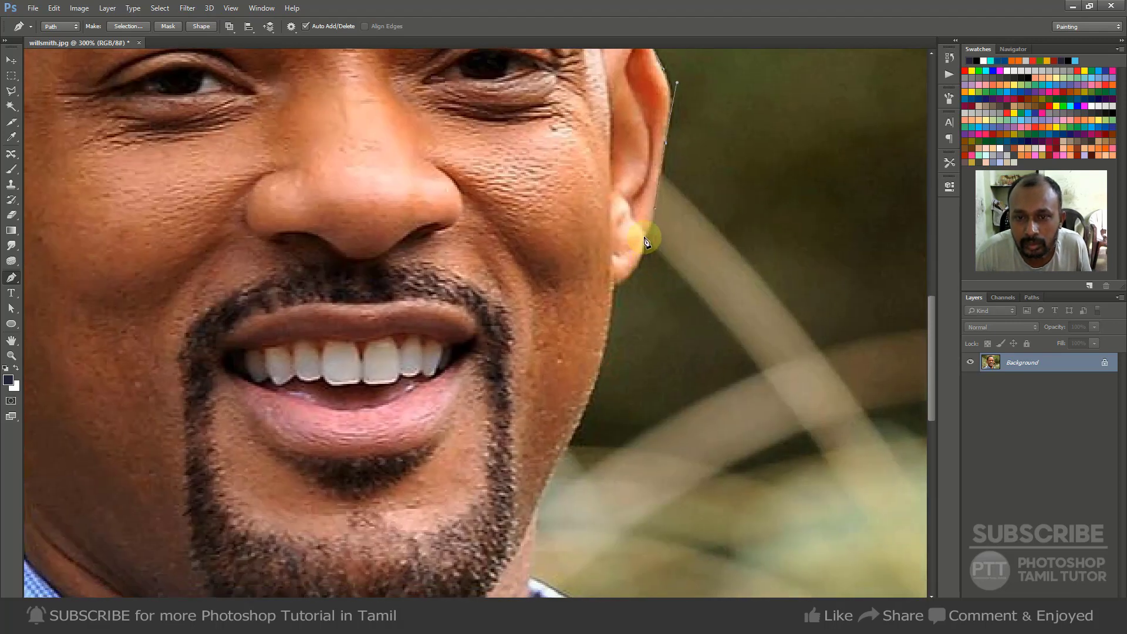
click(645, 237)
click(642, 261)
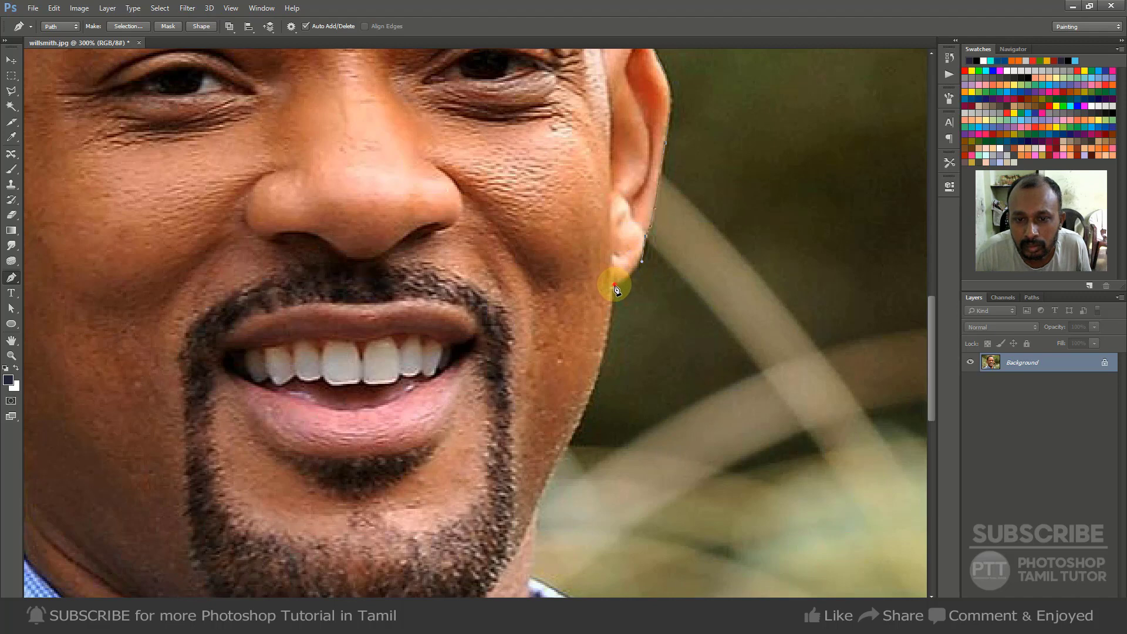
Continue the path down the cheek and neck, over the shirt collar and along the jacket shoulder past the image's bottom edge.
drag(566, 461, 655, 287)
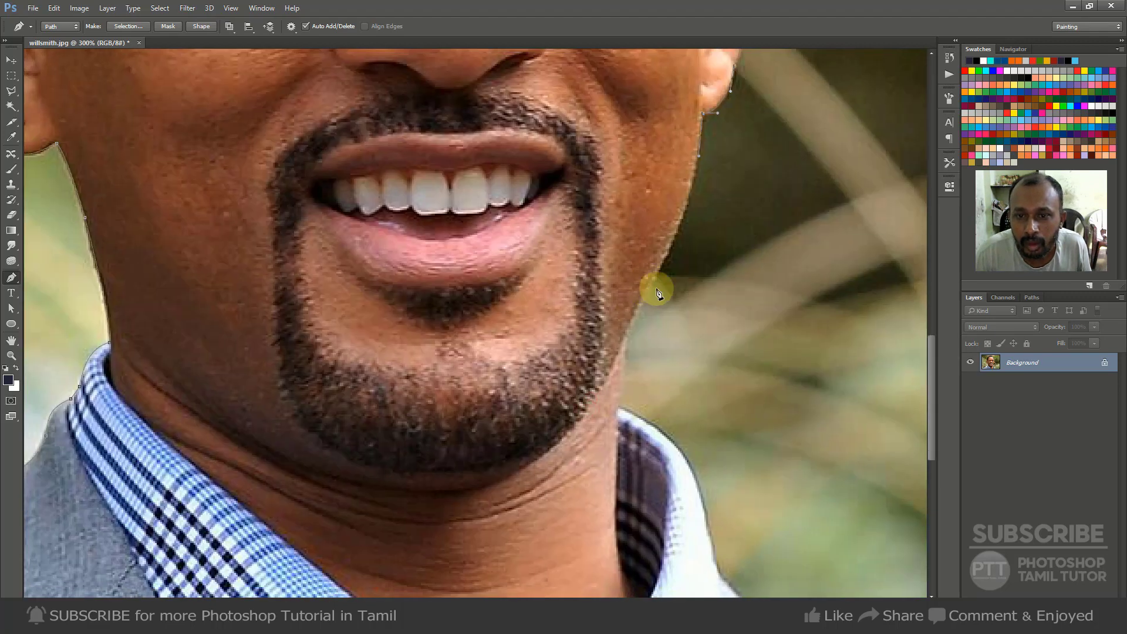
click(623, 343)
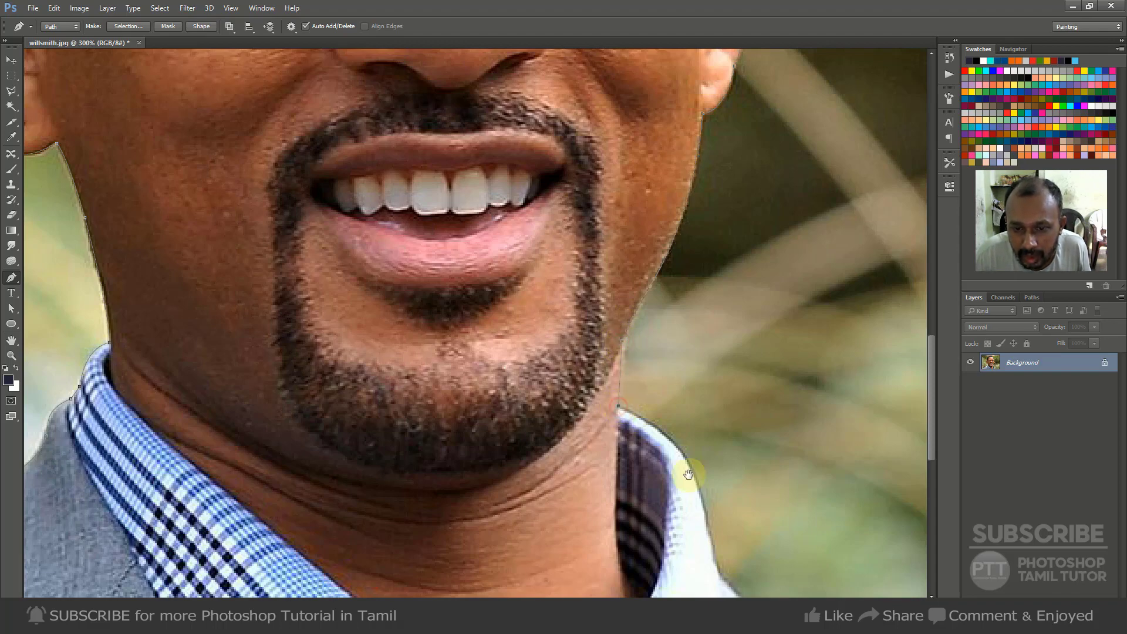
drag(686, 473, 635, 323)
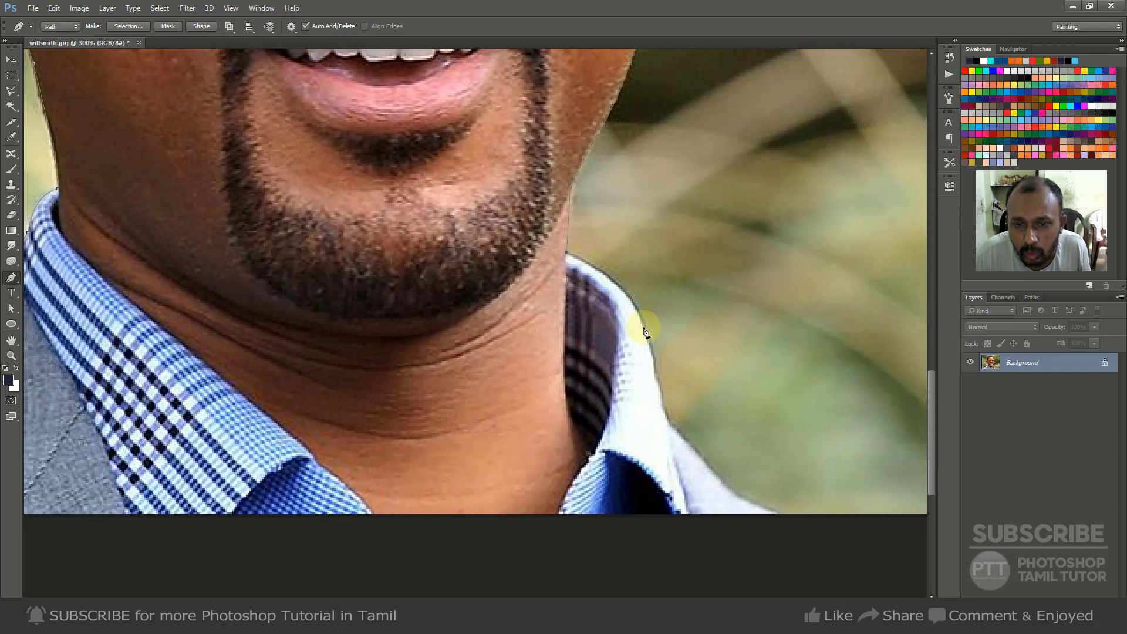
click(663, 423)
drag(690, 448, 626, 324)
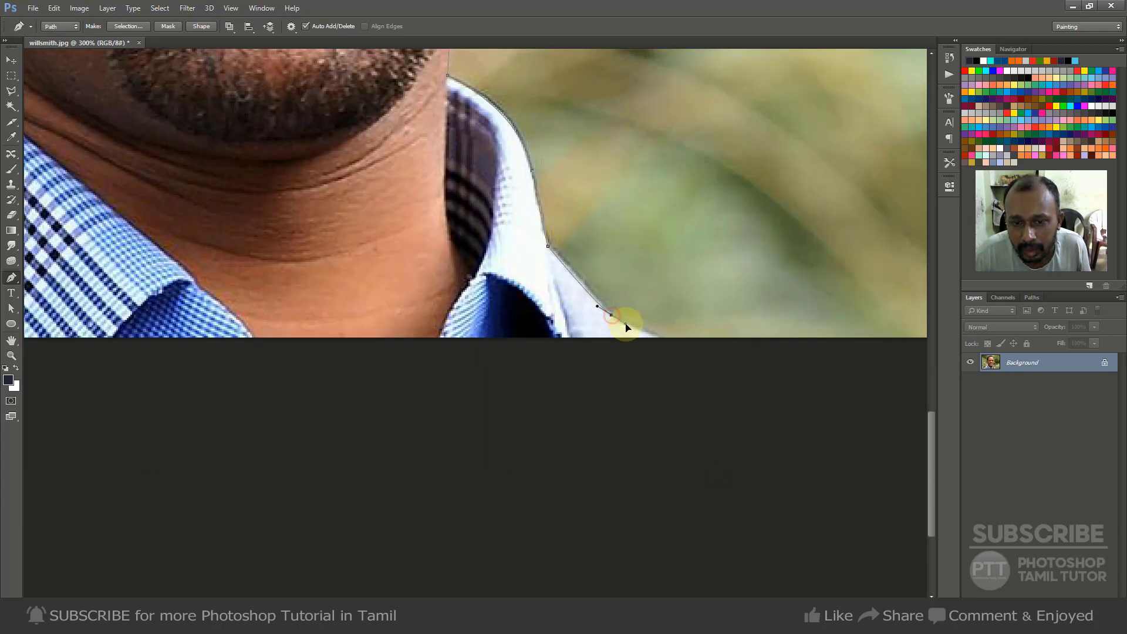
click(664, 341)
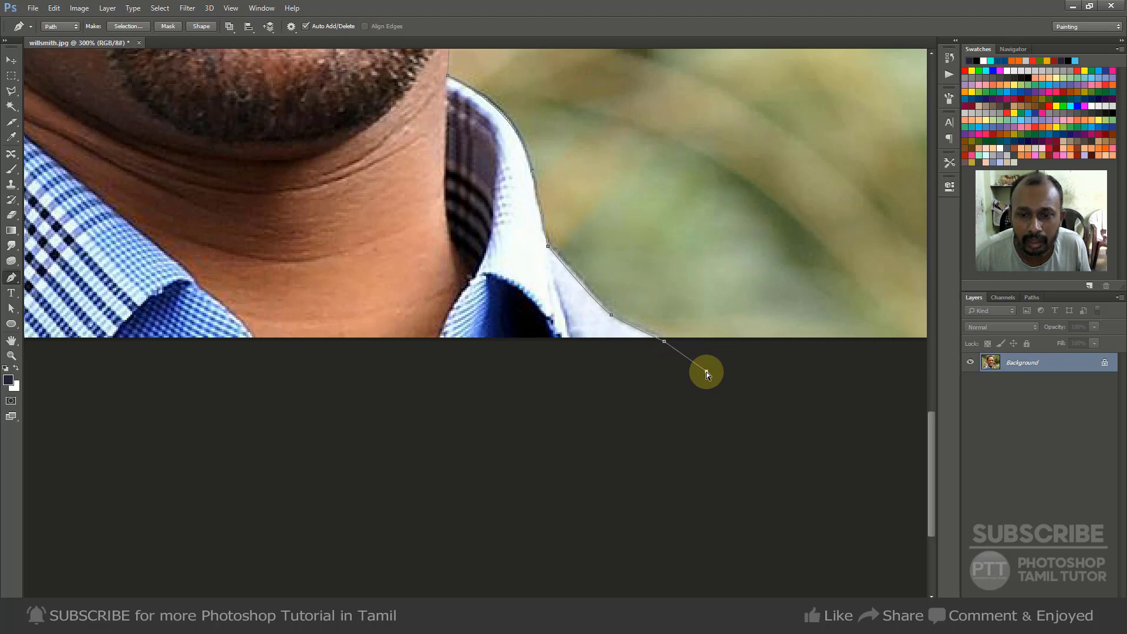
Extend the path in a loose loop outside the canvas, around all sides of the image and back toward the jacket's starting point.
key(ctrl+minus)
key(ctrl+minus)
key(ctrl+minus)
key(ctrl+minus)
click(673, 471)
click(737, 259)
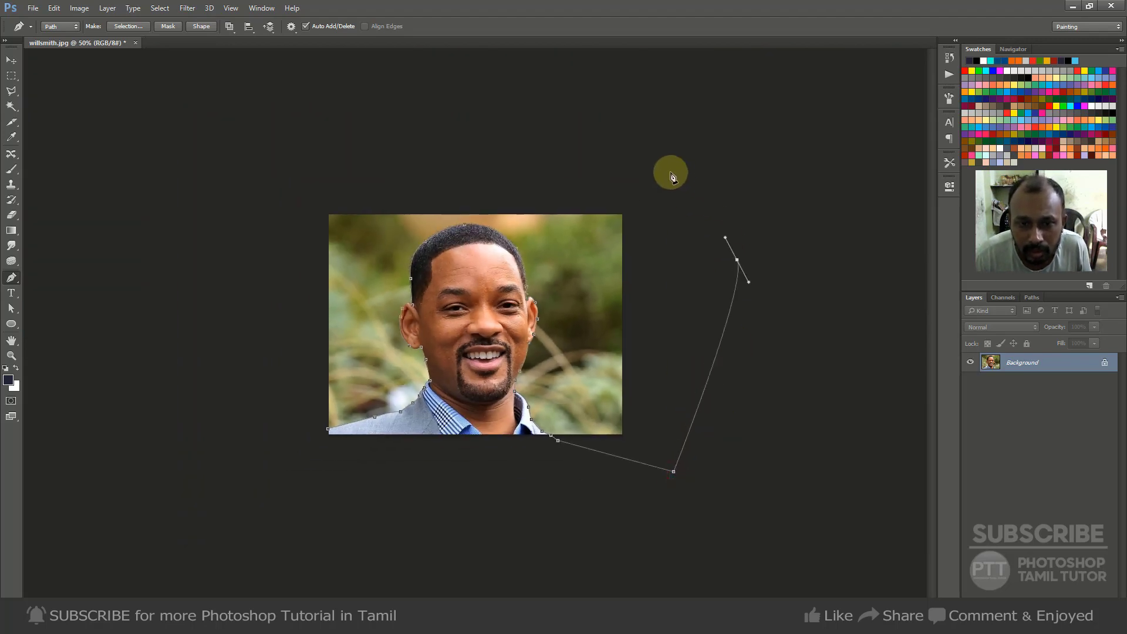
click(670, 171)
click(406, 156)
click(251, 195)
click(207, 427)
drag(243, 479, 263, 498)
key(ctrl+z)
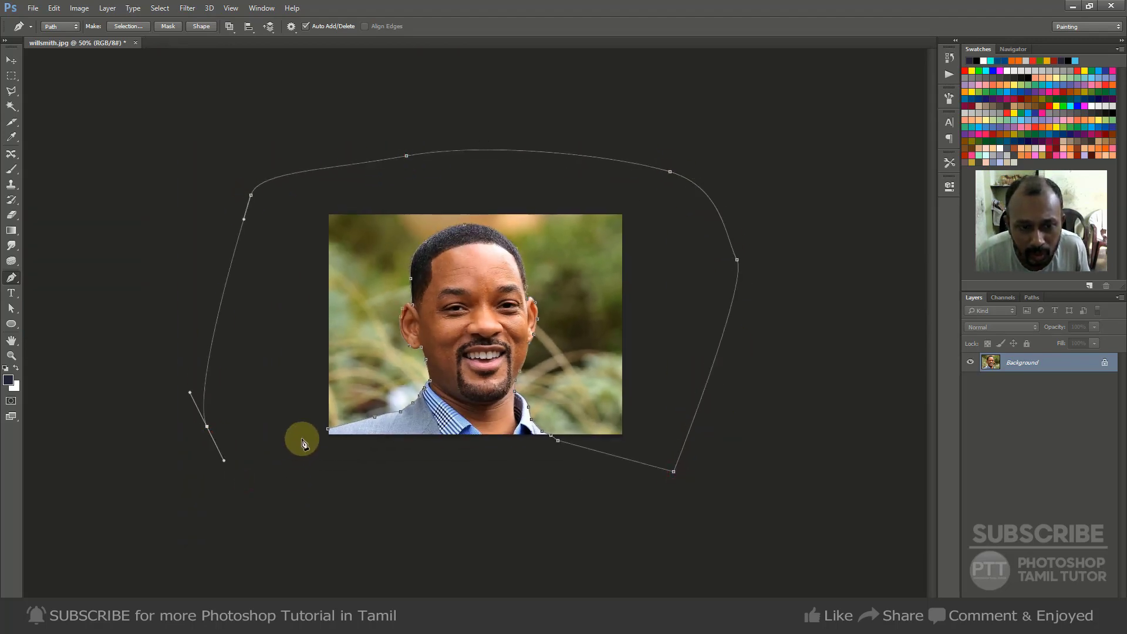
click(302, 438)
Convert the path to a selection and turn the locked Background into an editable layer.
key(ctrl+Return)
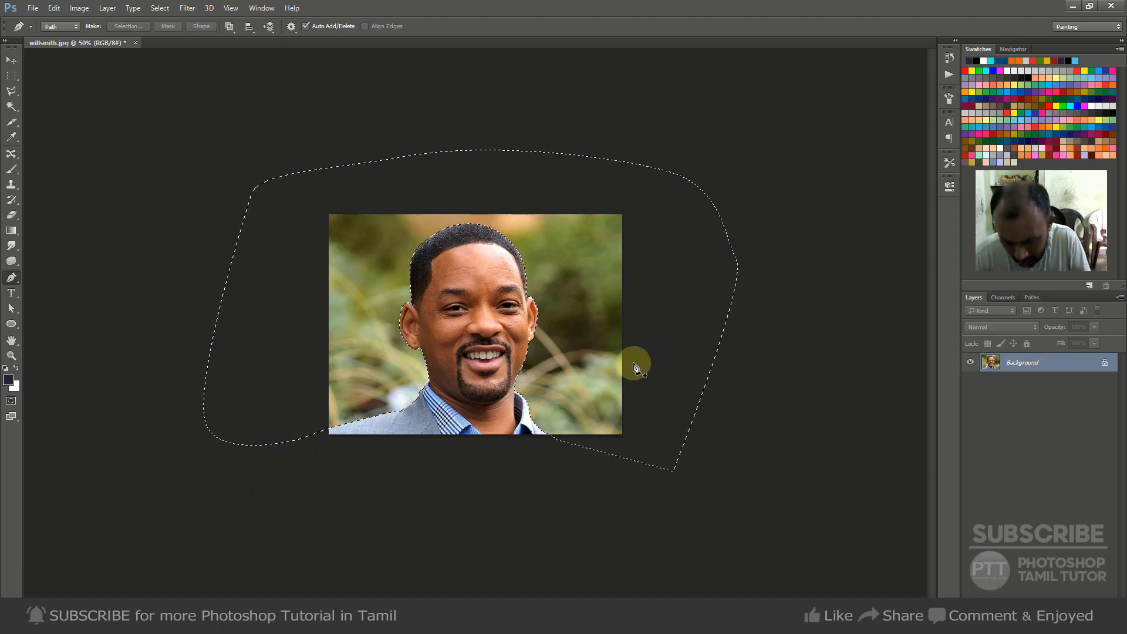
key(shift+F5)
key(Escape)
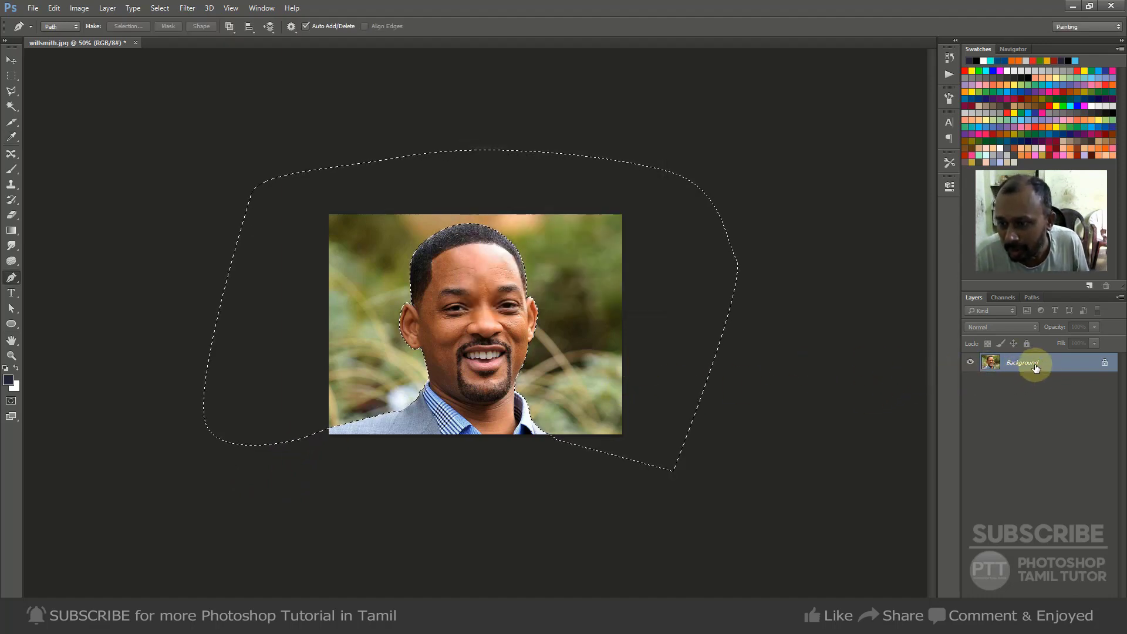
double_click(1024, 368)
click(664, 199)
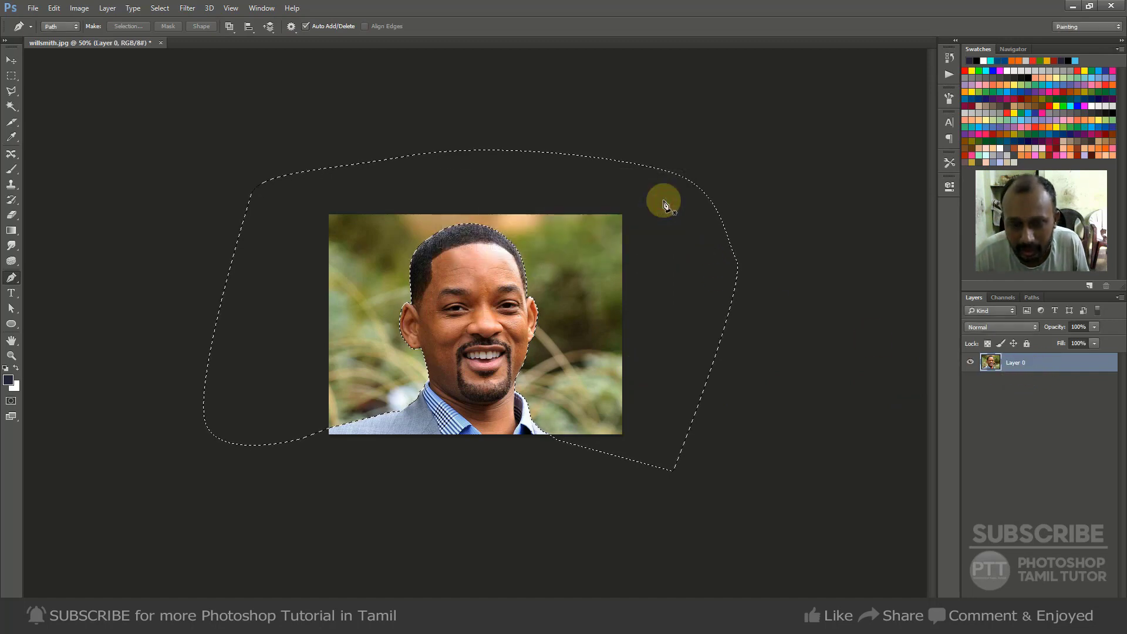
key(Delete)
key(ctrl+d)
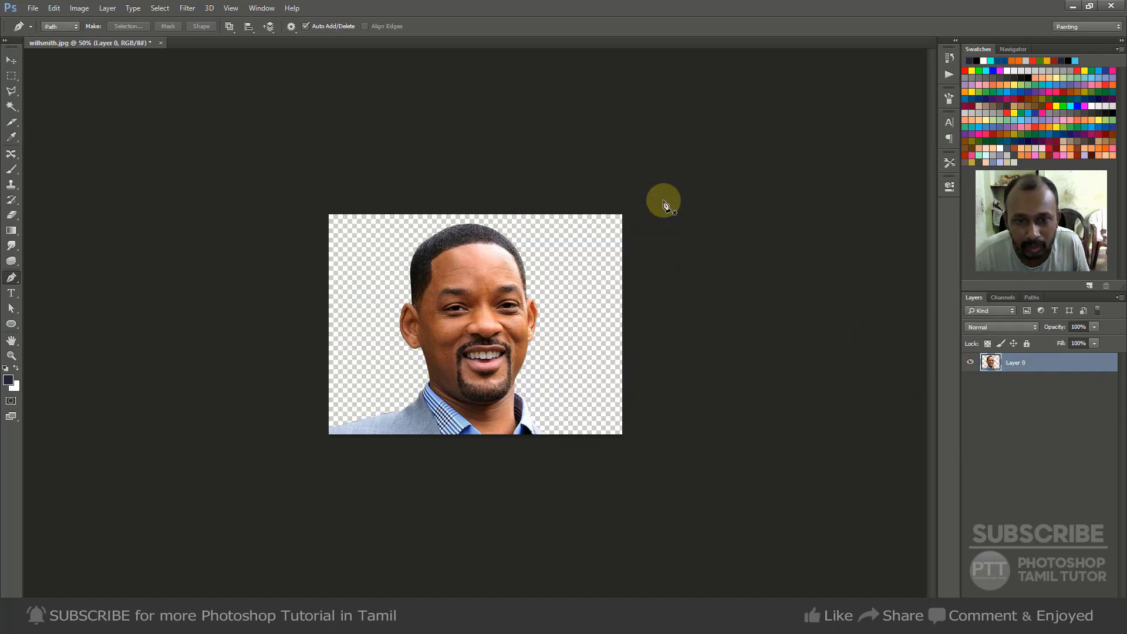
key(ctrl+alt+z)
key(ctrl+alt+z)
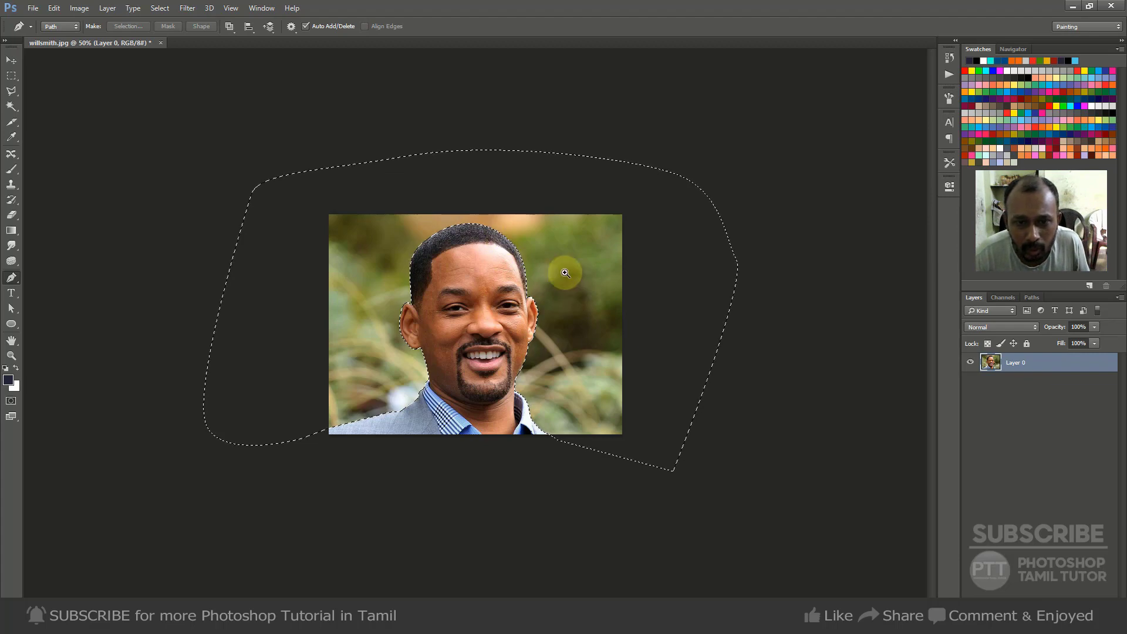
Delete the photo's background inside the path selection and clear the selection.
key(ctrl+d)
scroll(595, 285, up, 2)
key(ctrl+shift+d)
key(m)
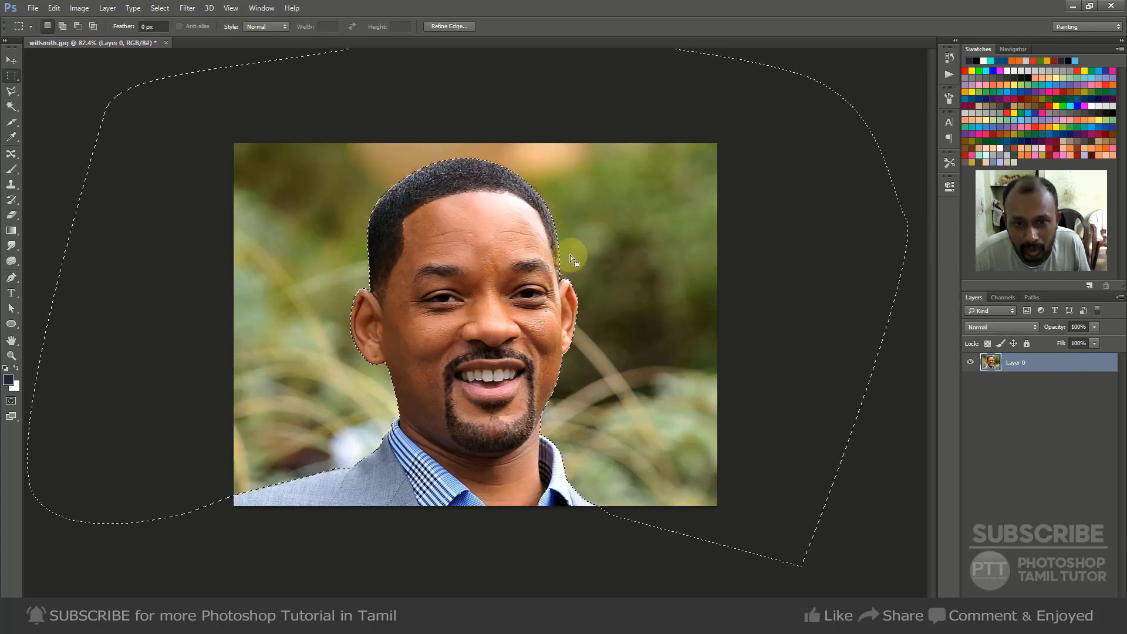
key(Delete)
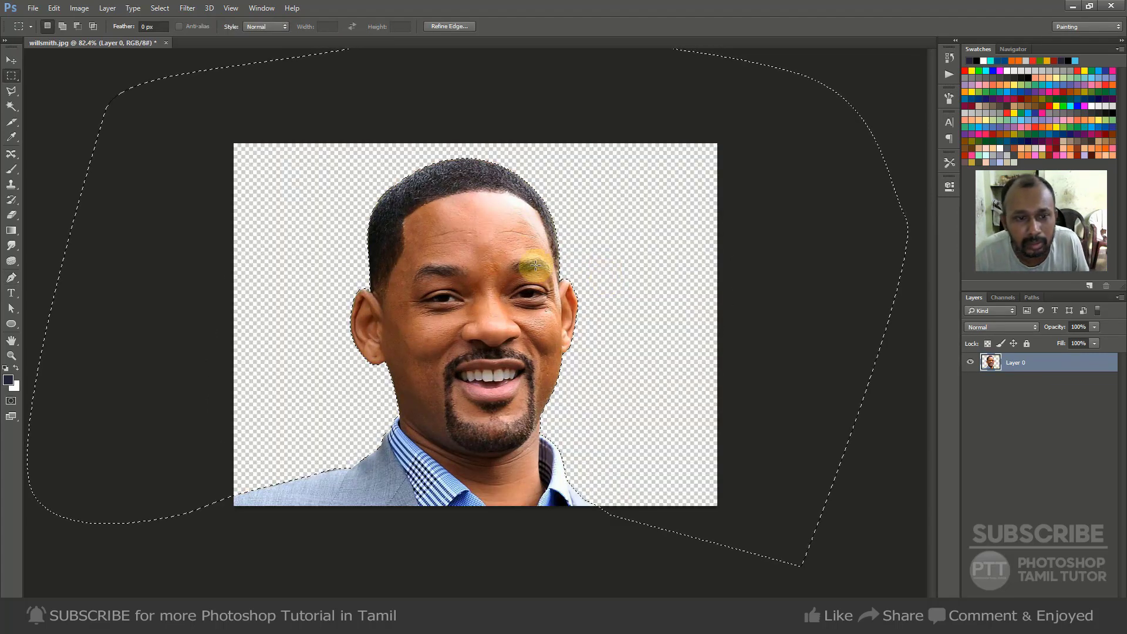
key(ctrl+d)
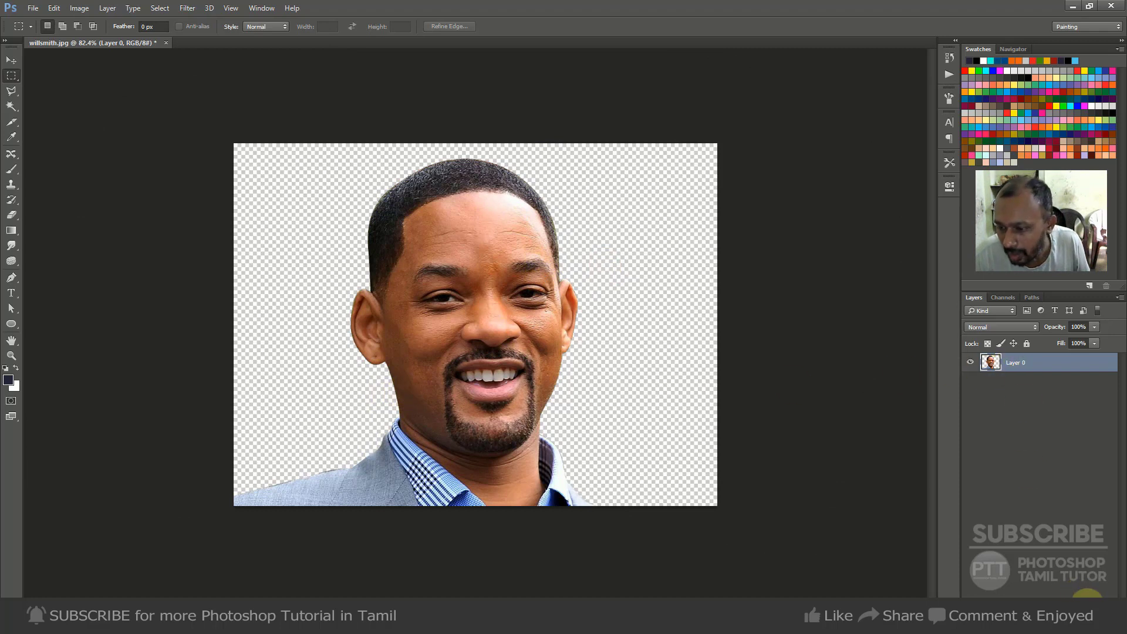
Add a new layer beneath the cutout and fill it with the dark foreground color.
key(ctrl+shift+alt+n)
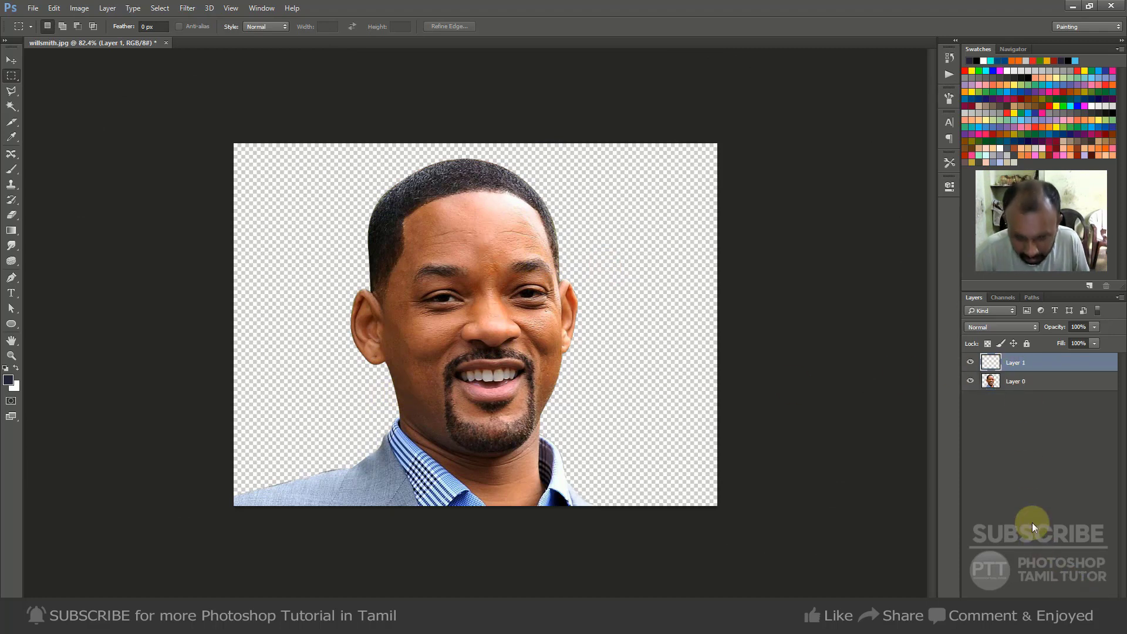
key(ctrl+bracketleft)
key(alt+BackSpace)
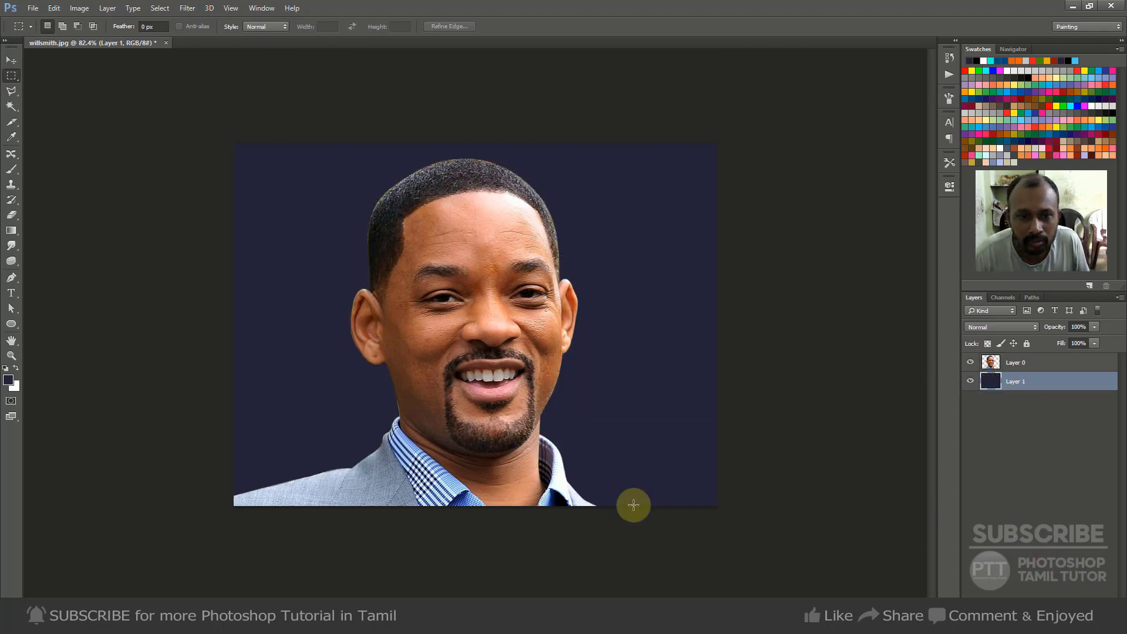
Set the foreground color to blue 3a88df and refill the backdrop layer with it.
click(8, 380)
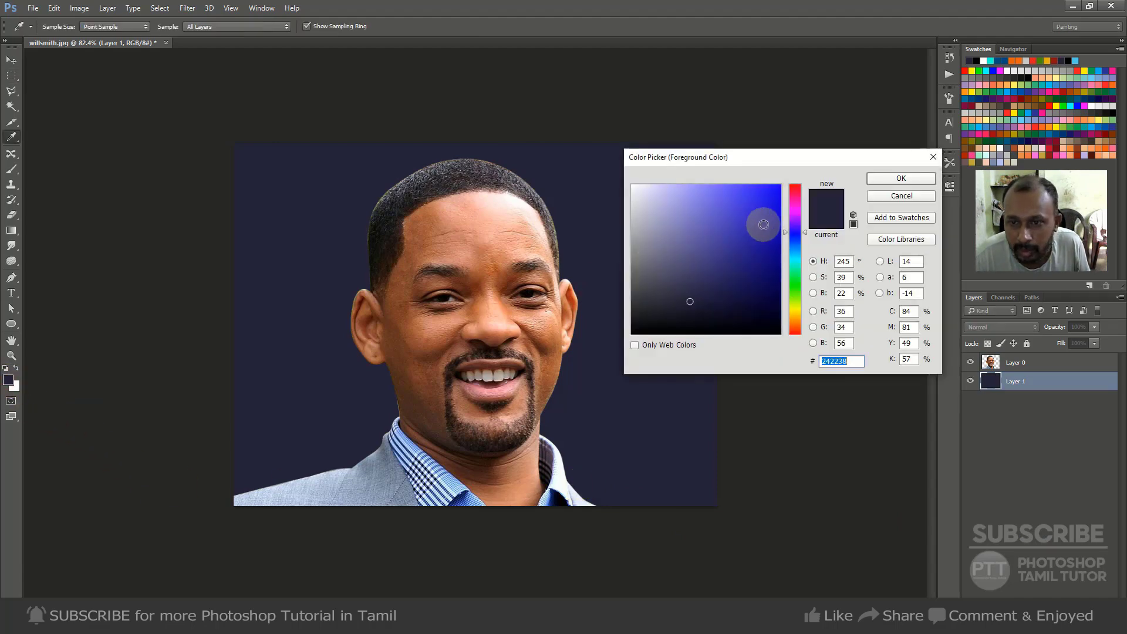
drag(763, 223, 742, 204)
click(798, 245)
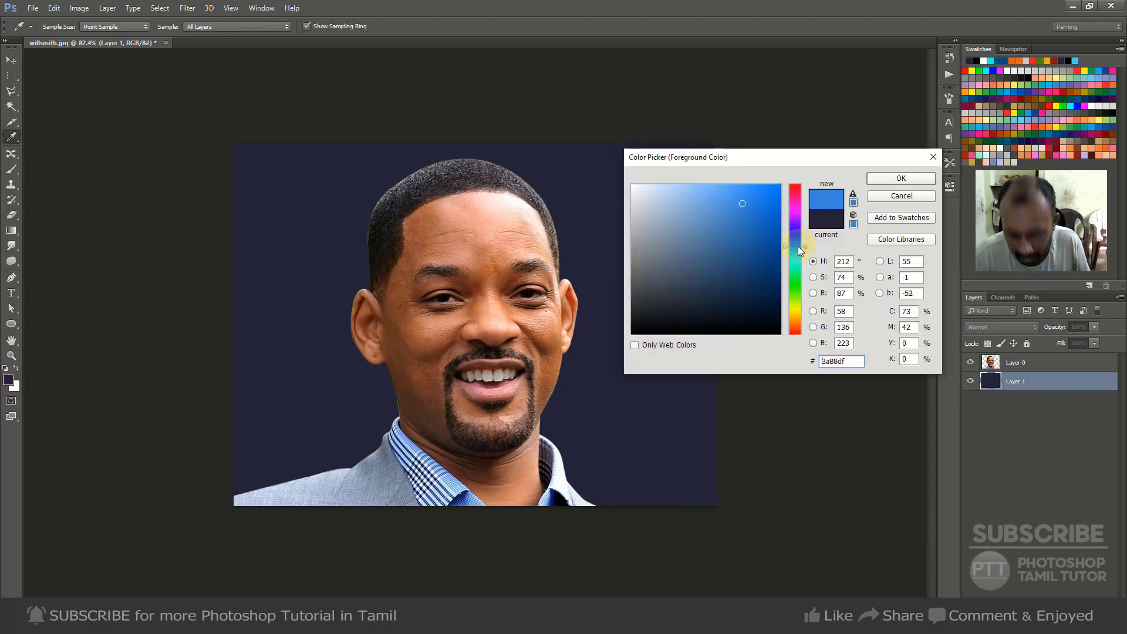
key(Return)
key(alt+BackSpace)
key(m)
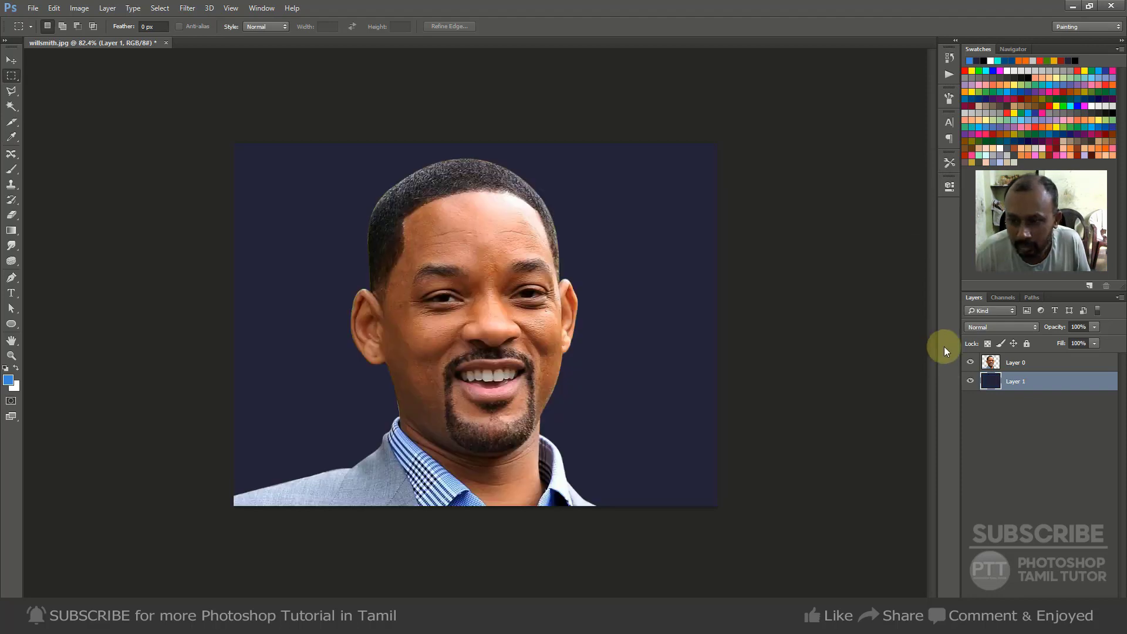
key(v)
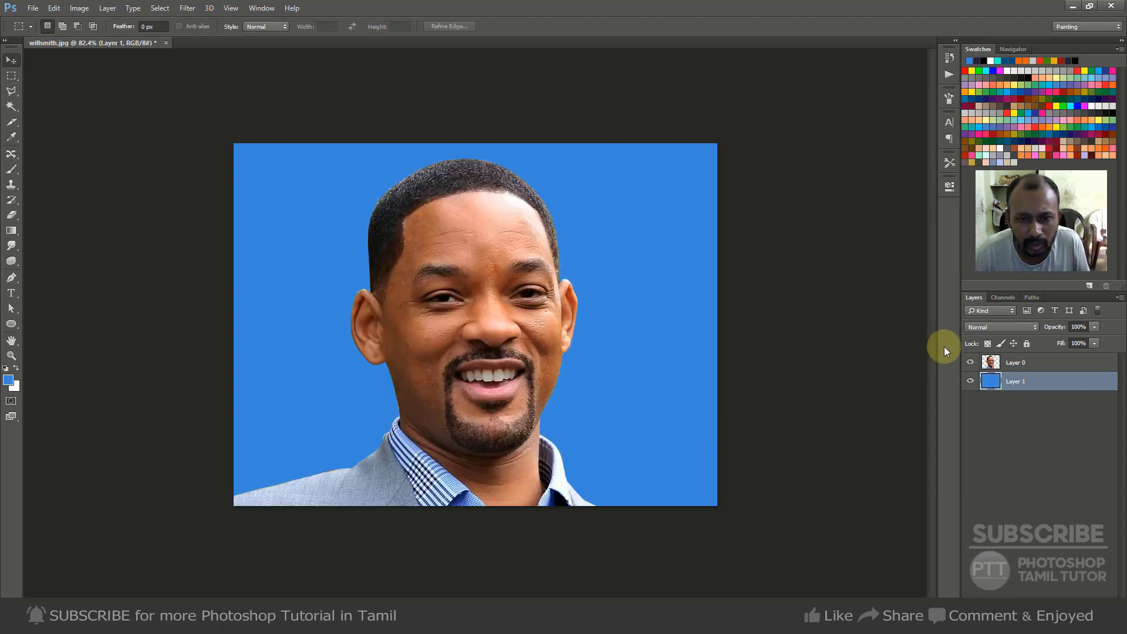
Toggle the cutout layer's visibility off and back on, and make Layer 0 active.
click(970, 362)
click(970, 364)
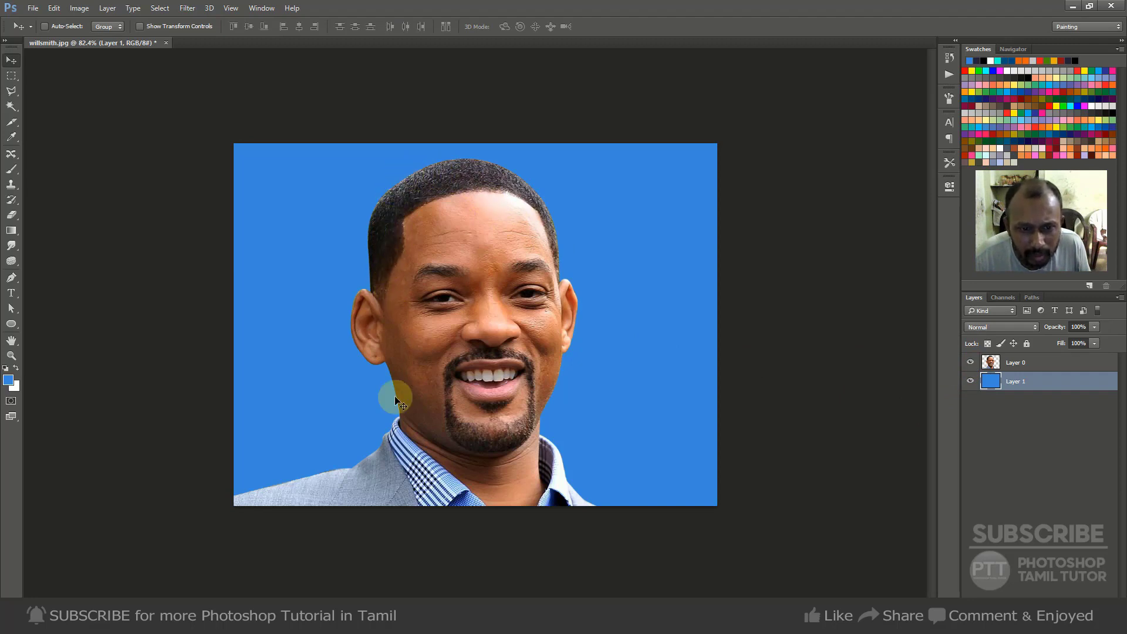
click(1007, 364)
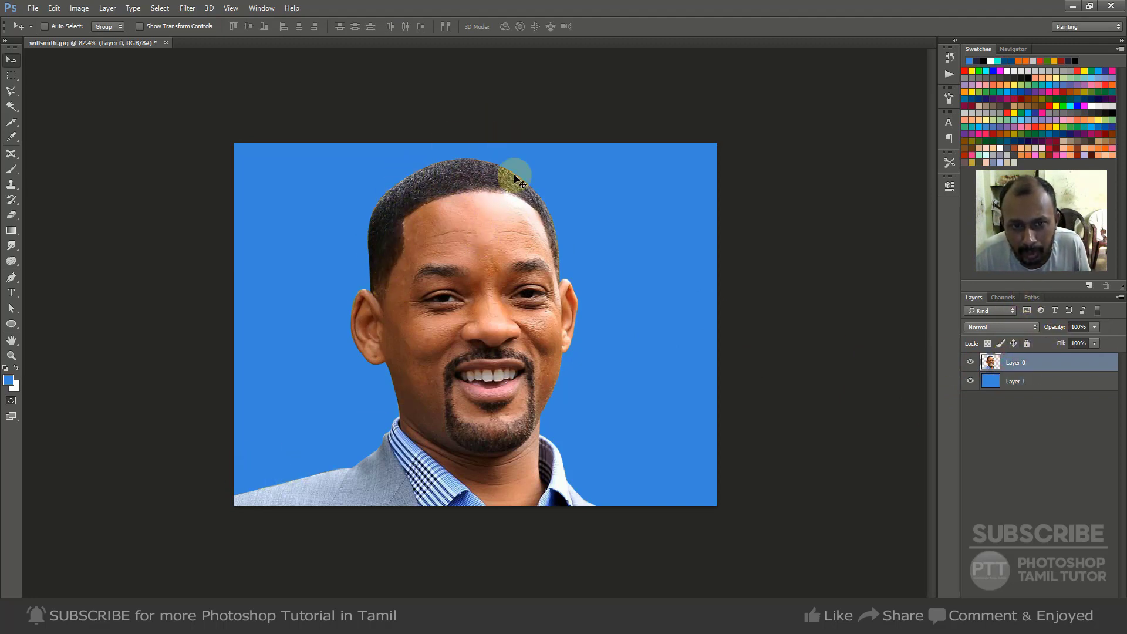
Save the work path permanently under the name Path 1.
click(1034, 297)
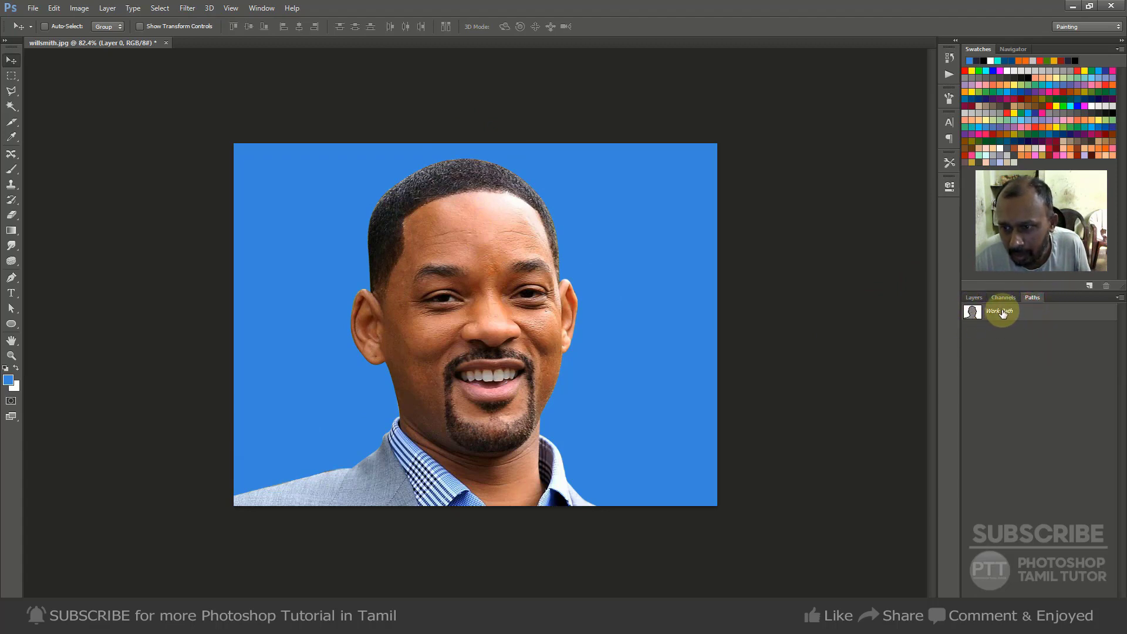
click(992, 314)
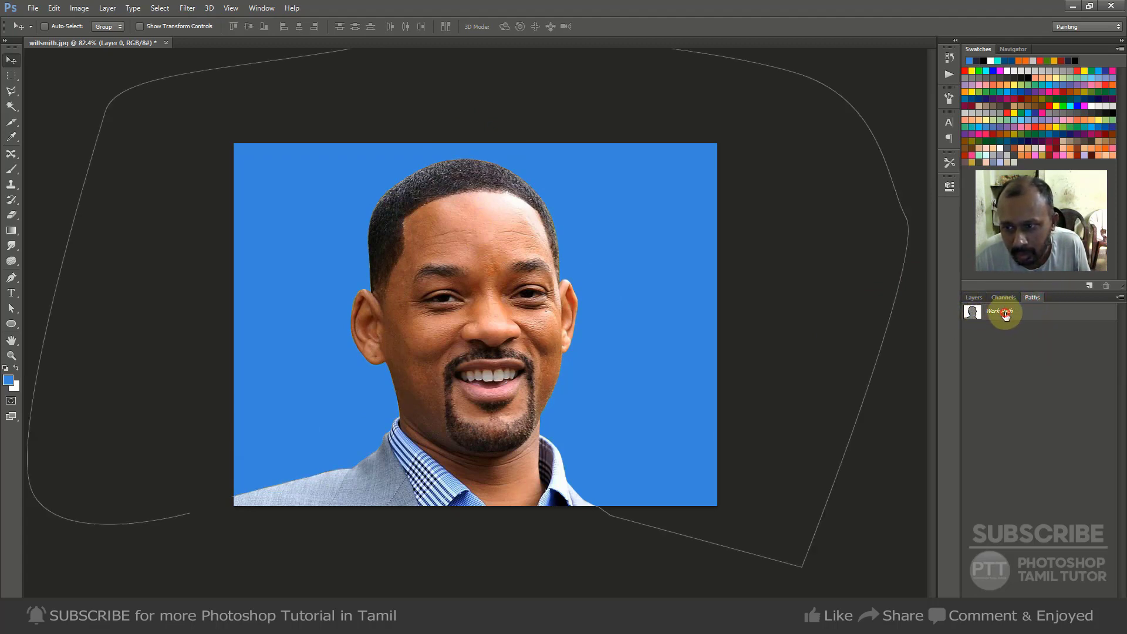
double_click(991, 312)
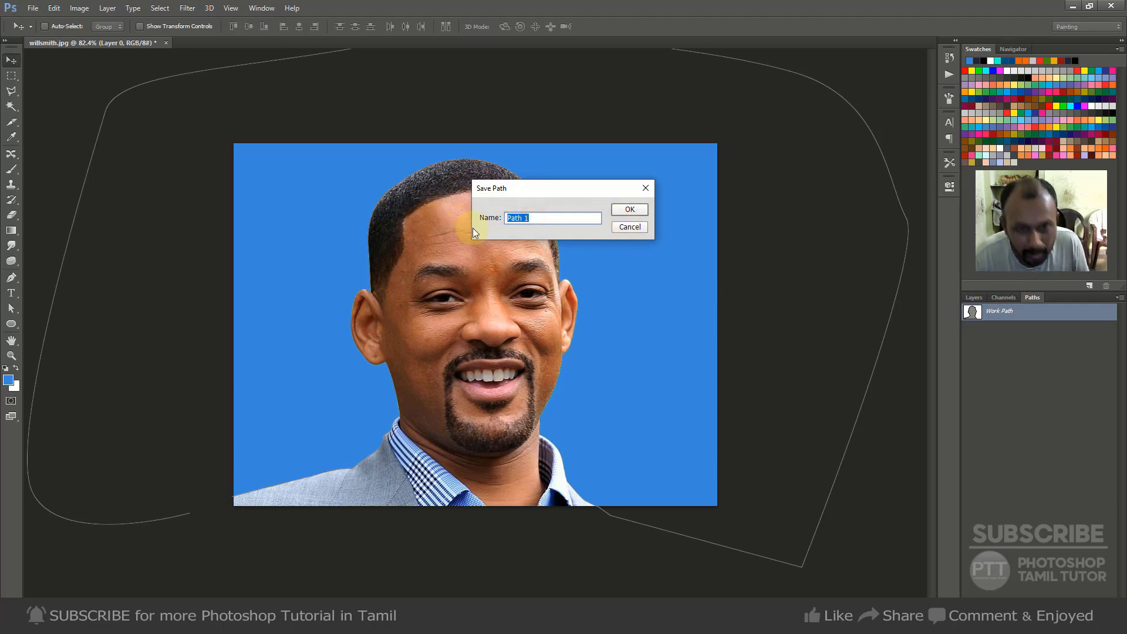
click(629, 210)
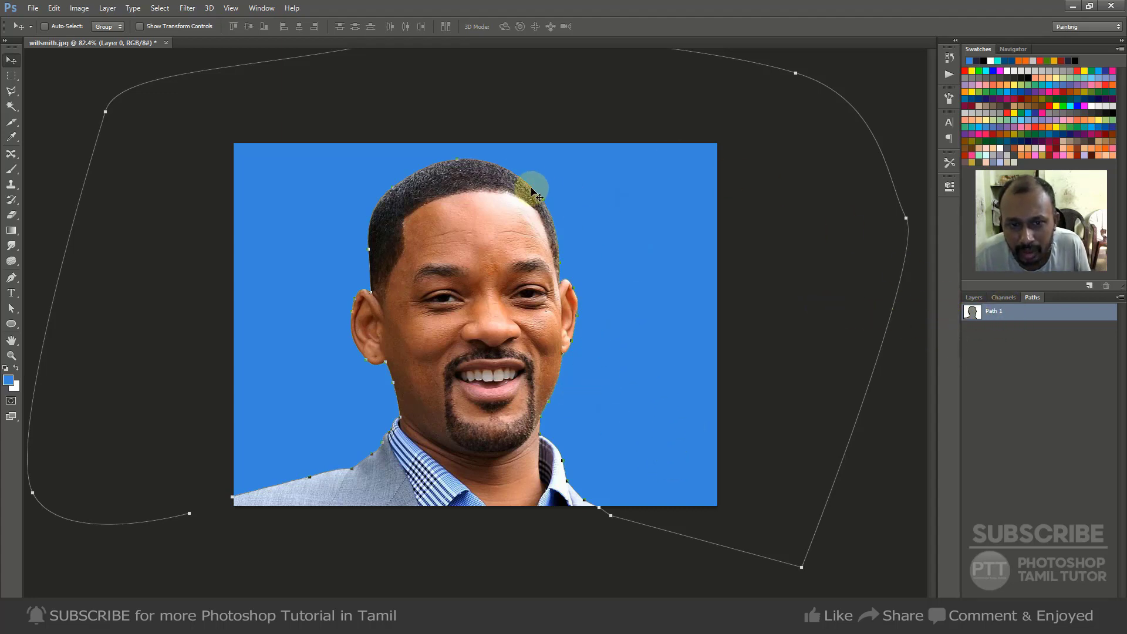
Adjust the saved path's anchor point along the side of the hair with the Direct Selection tool.
key(a)
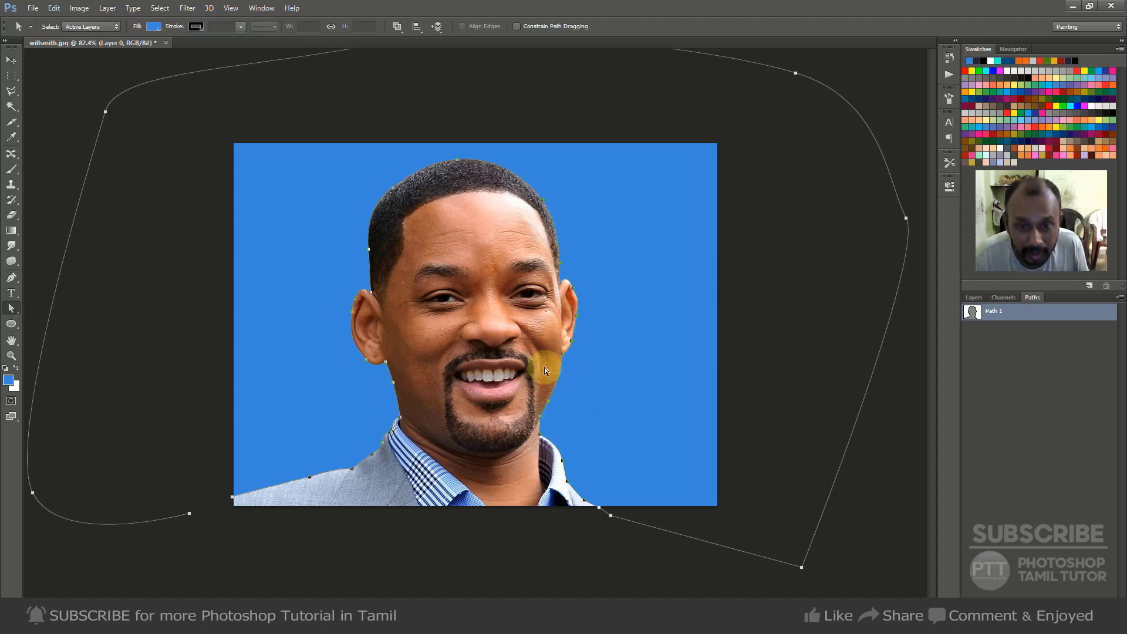
right_click(11, 309)
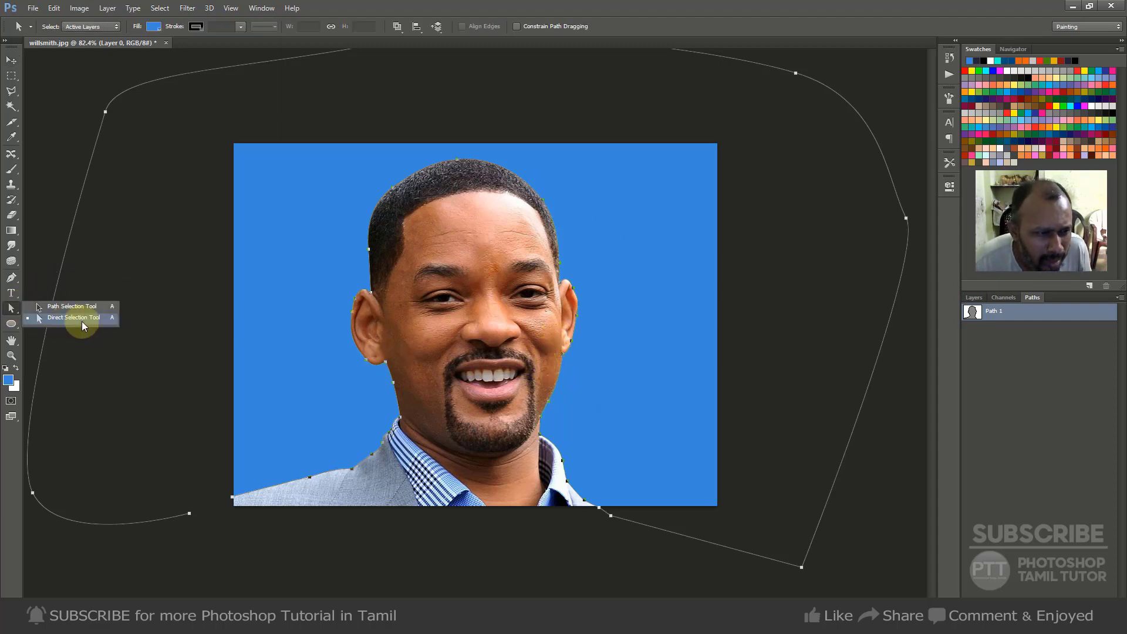
click(405, 283)
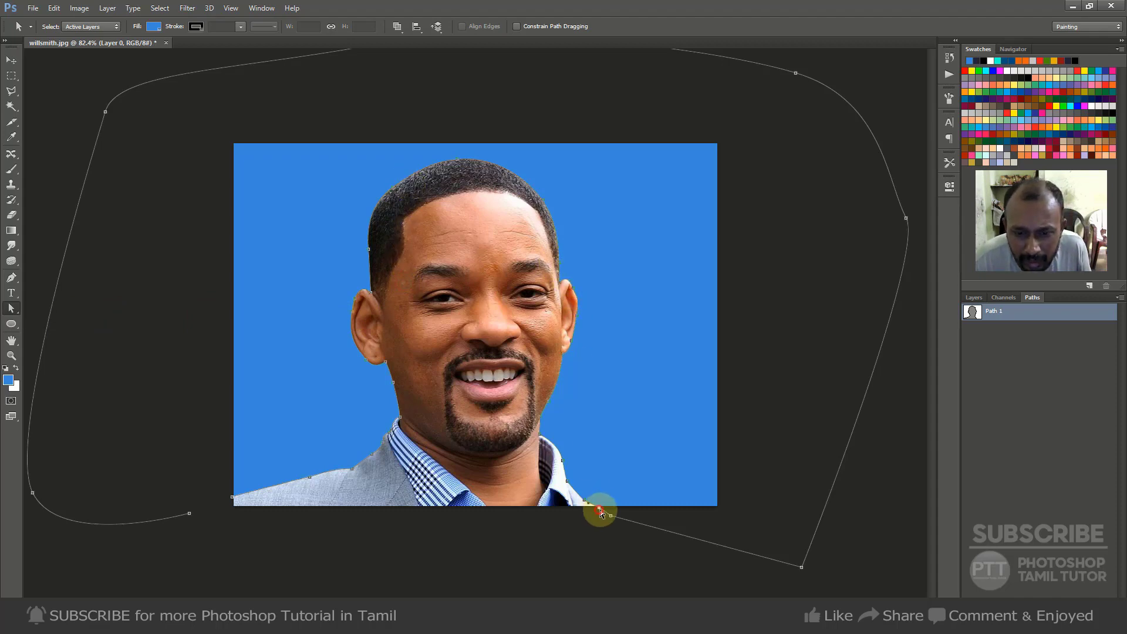
scroll(414, 251, up, 5)
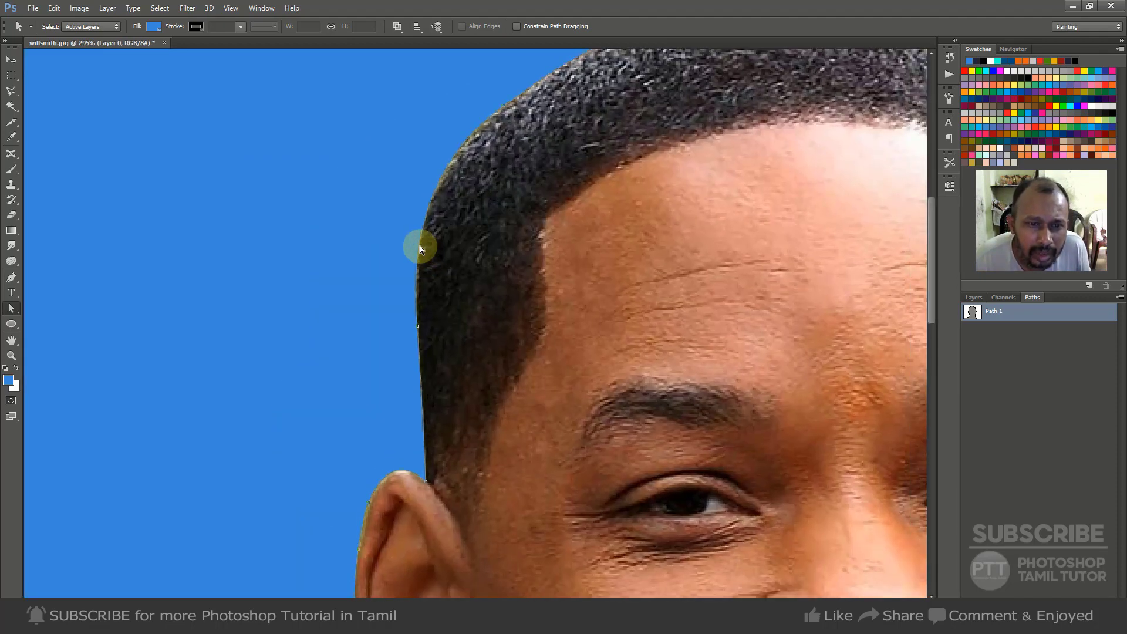
drag(428, 210, 429, 211)
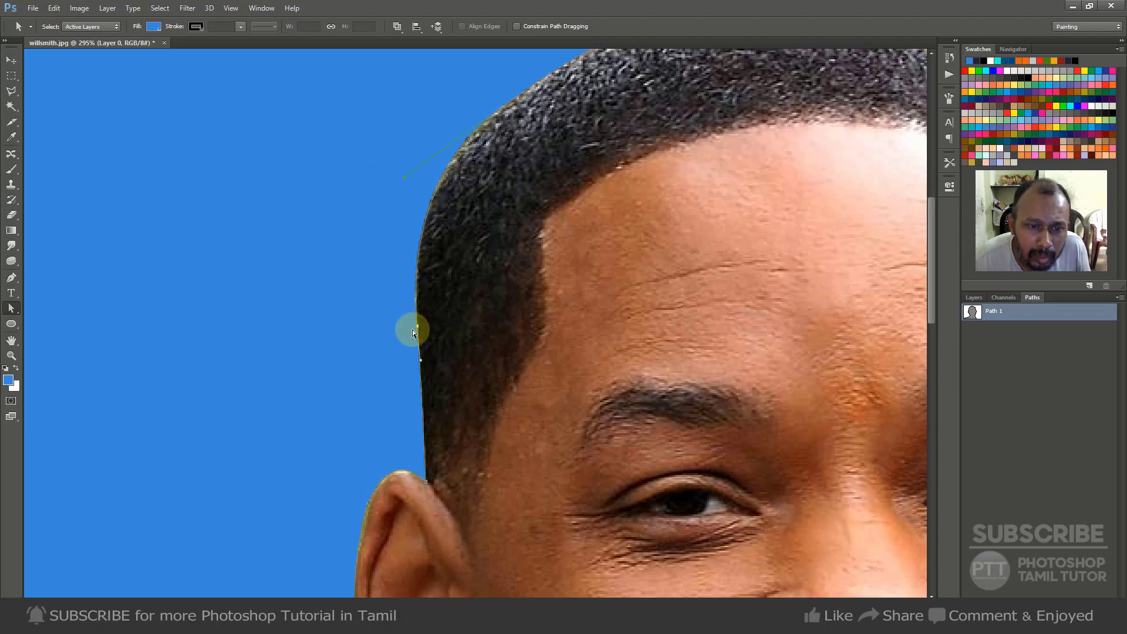
mouse_move(401, 320)
mouse_down()
mouse_move(446, 336)
mouse_move(422, 337)
mouse_move(421, 364)
mouse_move(417, 297)
mouse_move(417, 310)
mouse_up()
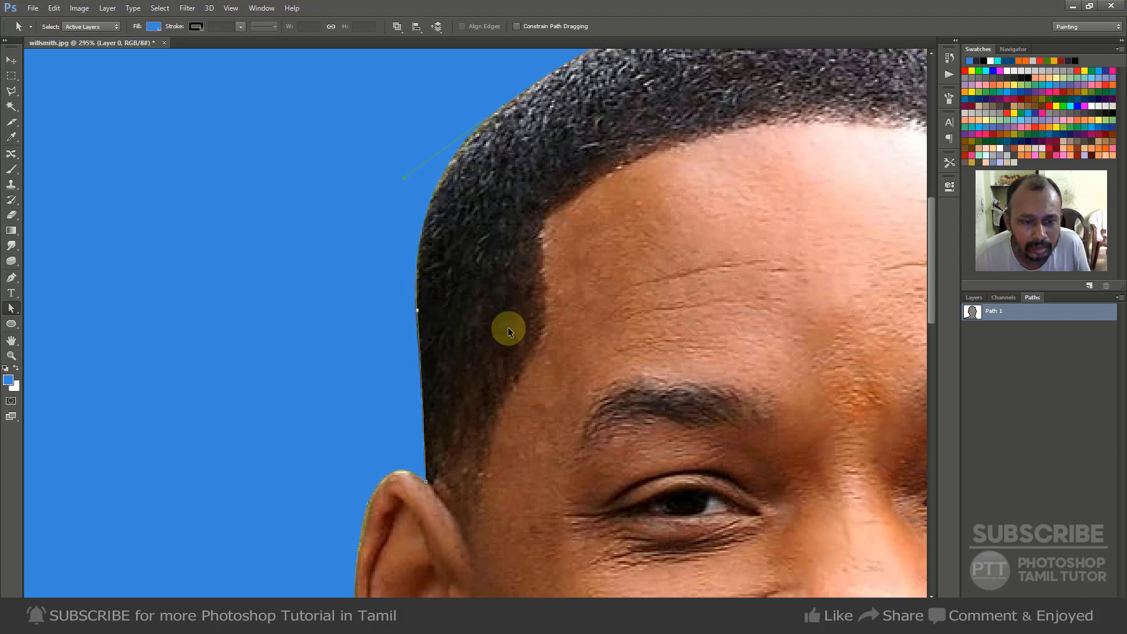
Convert the adjusted Path 1 to a selection and activate the Rectangular Marquee tool.
key(ctrl+minus)
key(ctrl+minus)
key(ctrl+minus)
key(ctrl+minus)
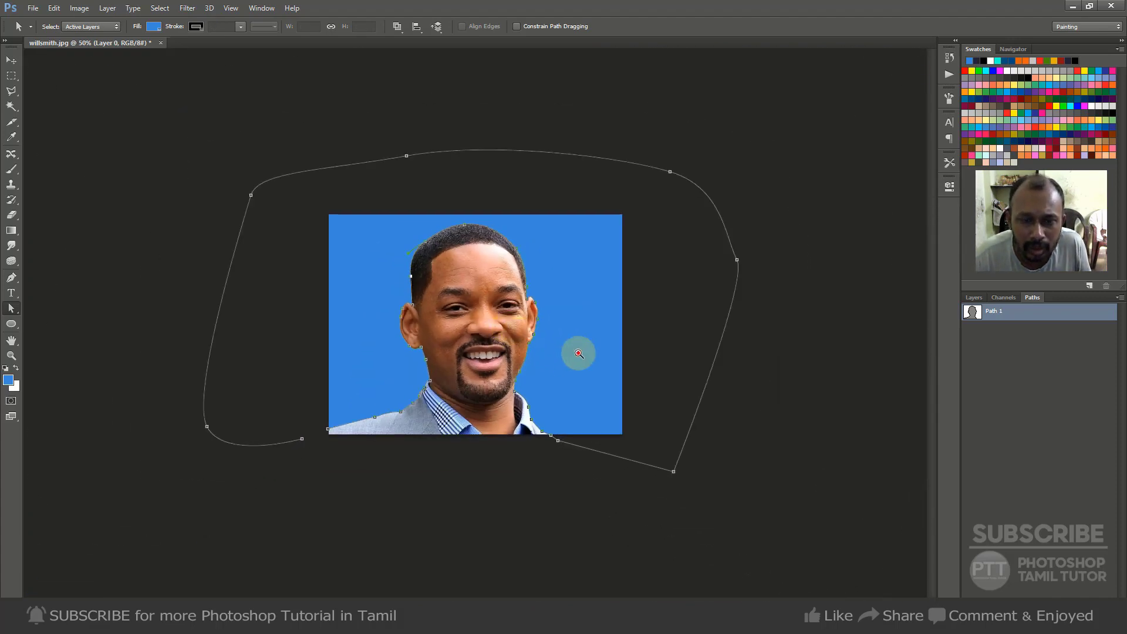
key(ctrl+plus)
key(ctrl+plus)
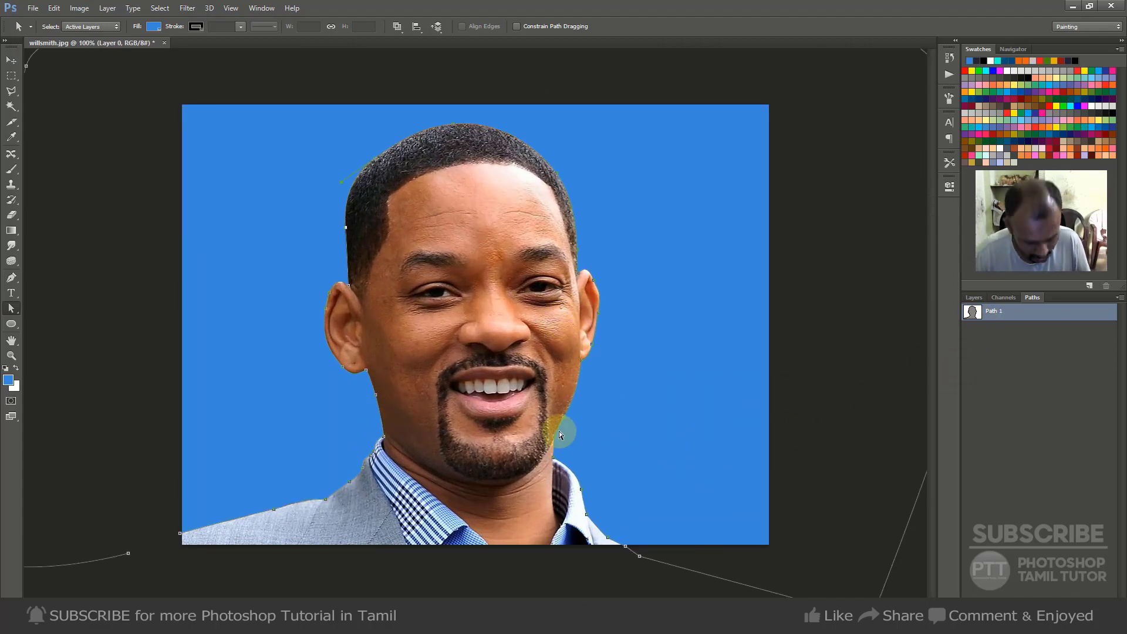
key(ctrl+Return)
key(m)
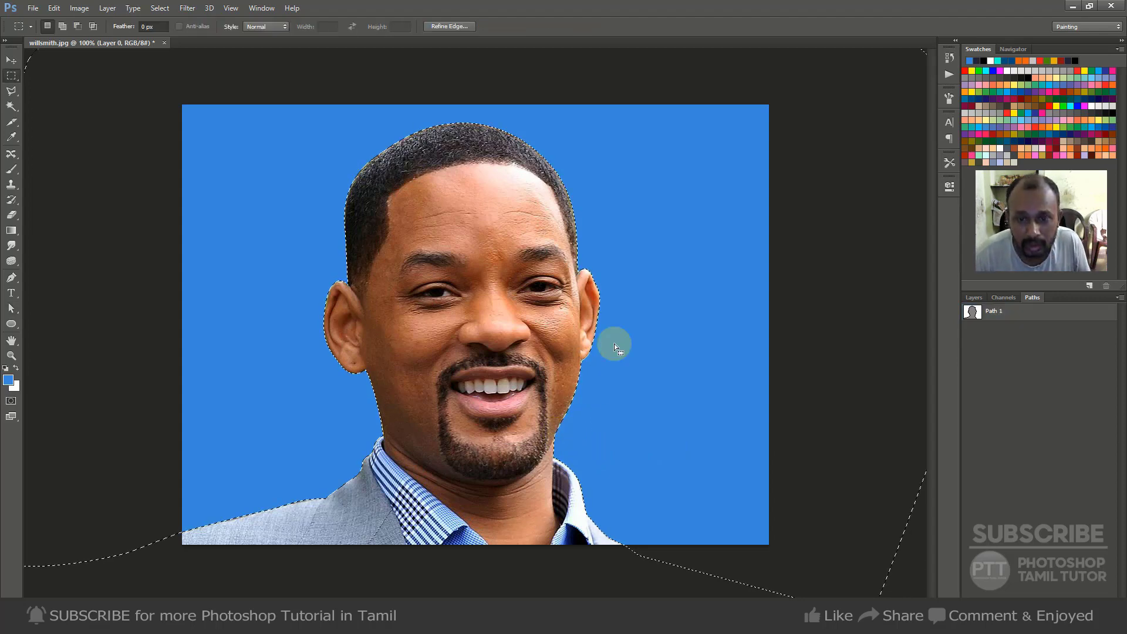
Feather the path selection around the man, clear the selection and return to the Pen tool.
right_click(636, 251)
click(640, 276)
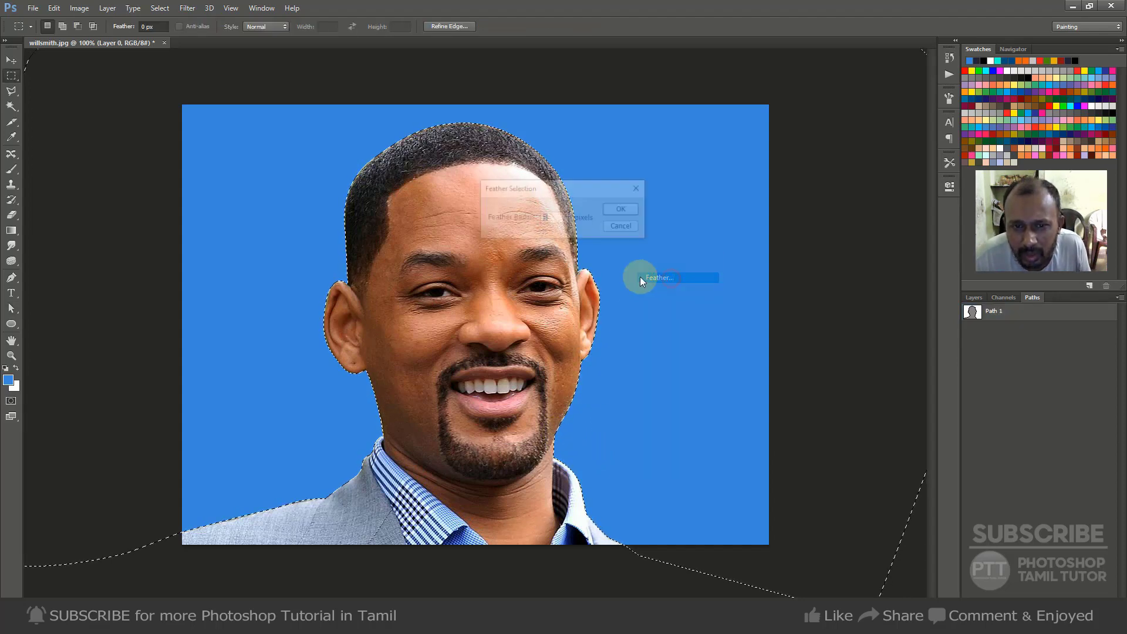
click(621, 210)
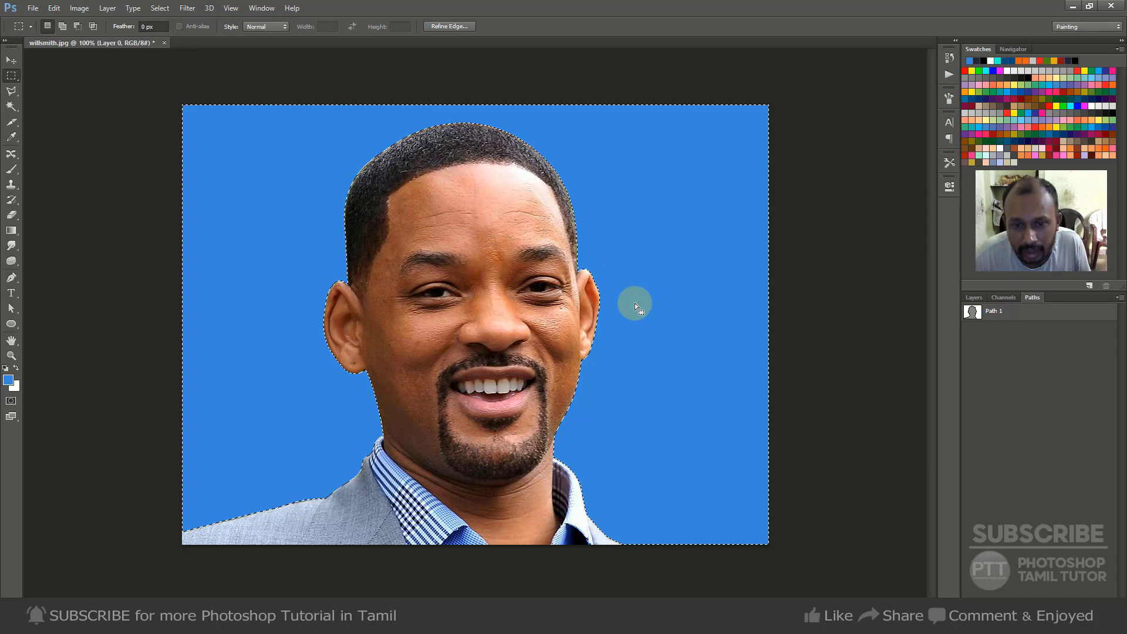
key(ctrl+d)
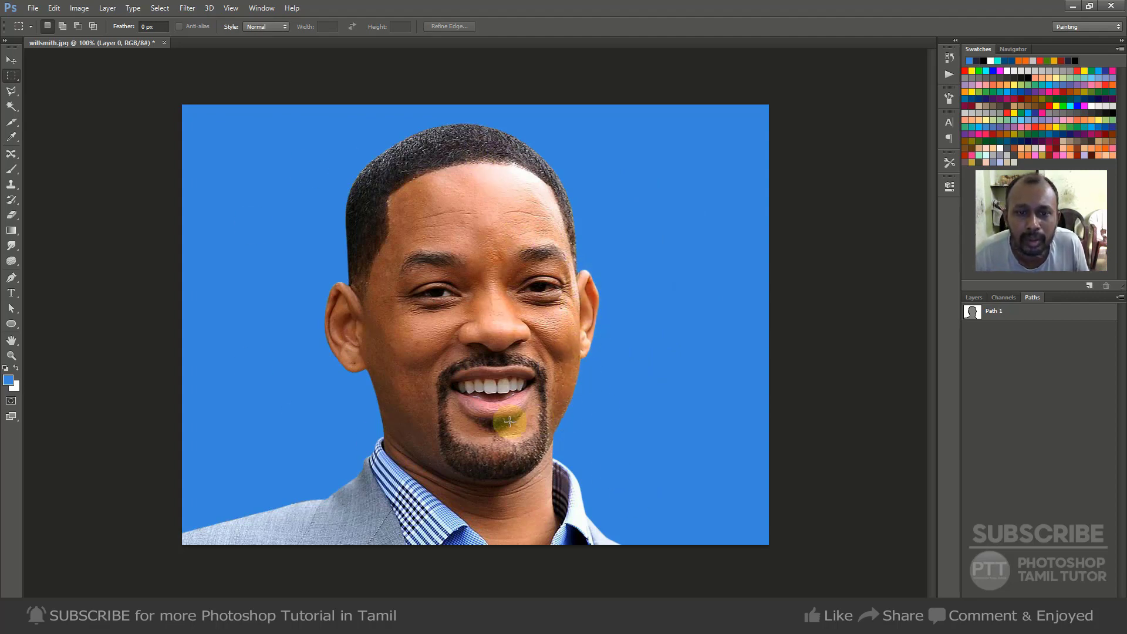
key(p)
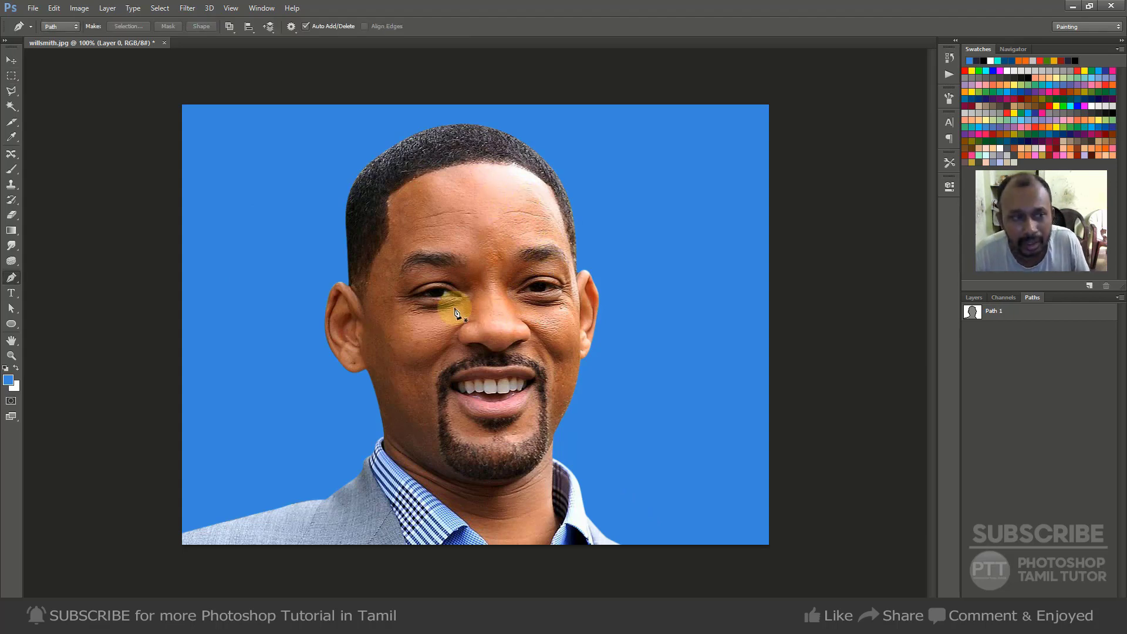
Draw a short work path on the blue background beside the man's head and adjust it with the Direct Selection tool.
right_click(17, 279)
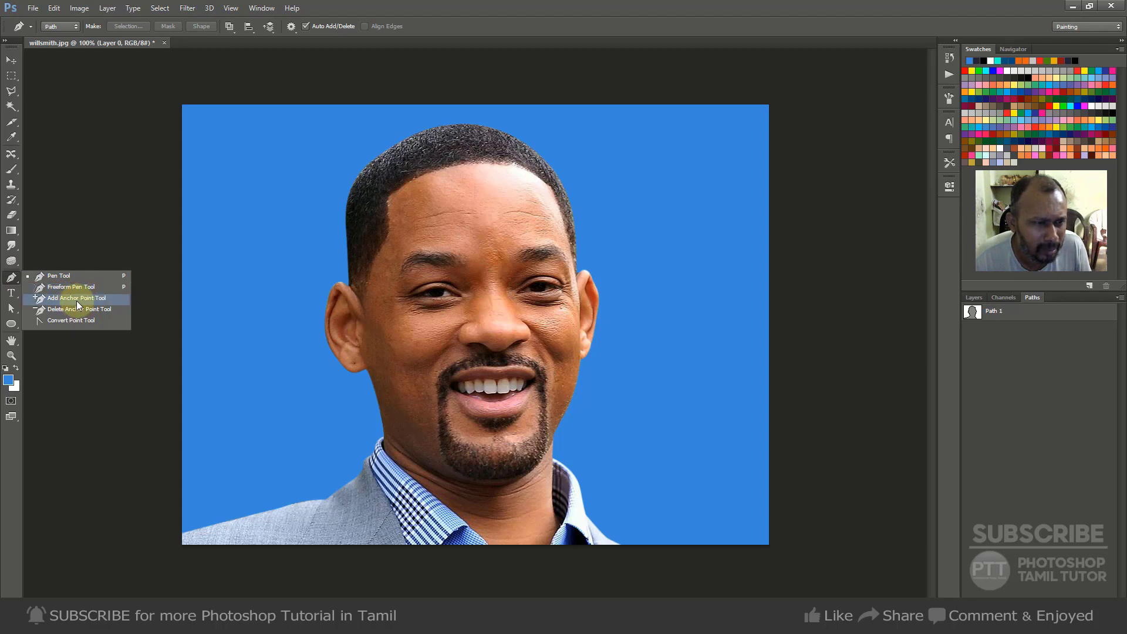
drag(269, 237, 296, 217)
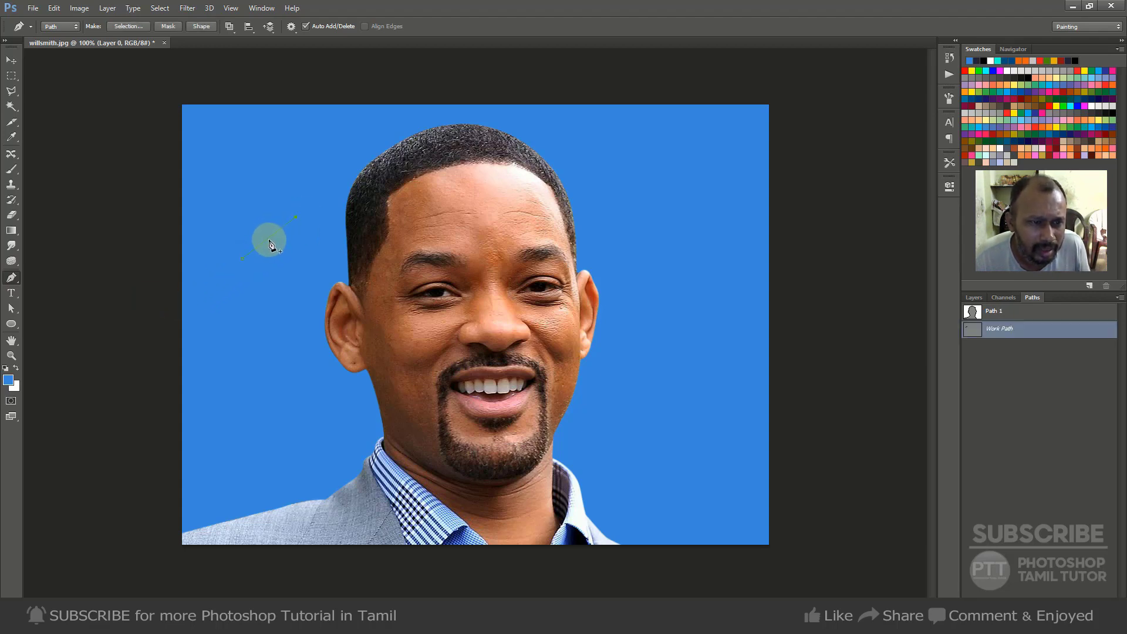
key(a)
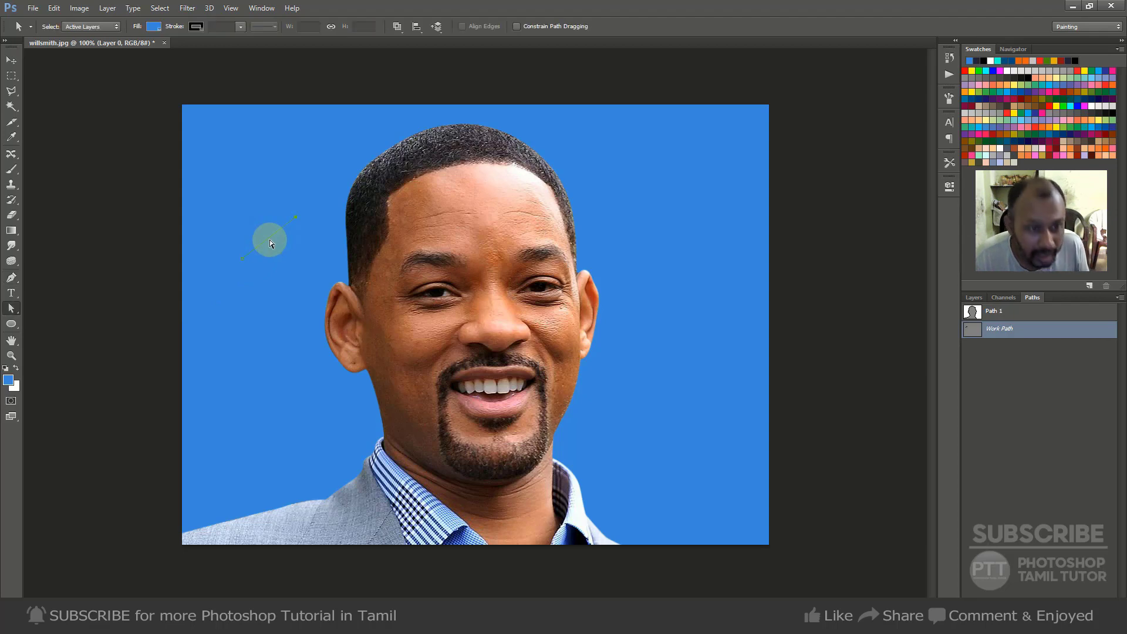
click(17, 311)
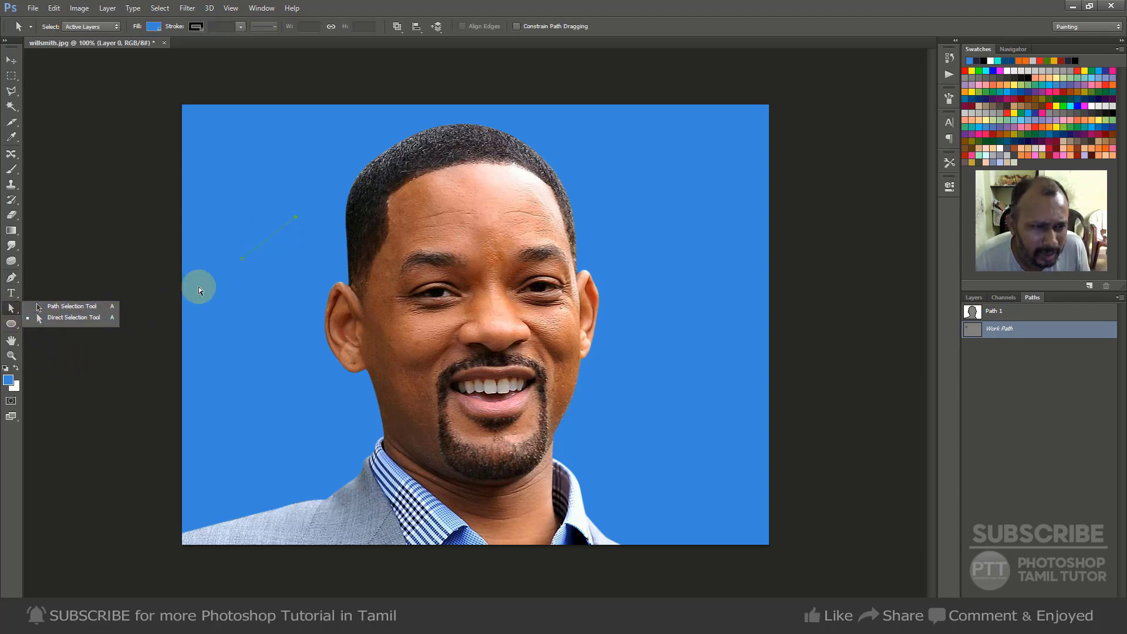
click(269, 235)
right_click(269, 239)
click(279, 245)
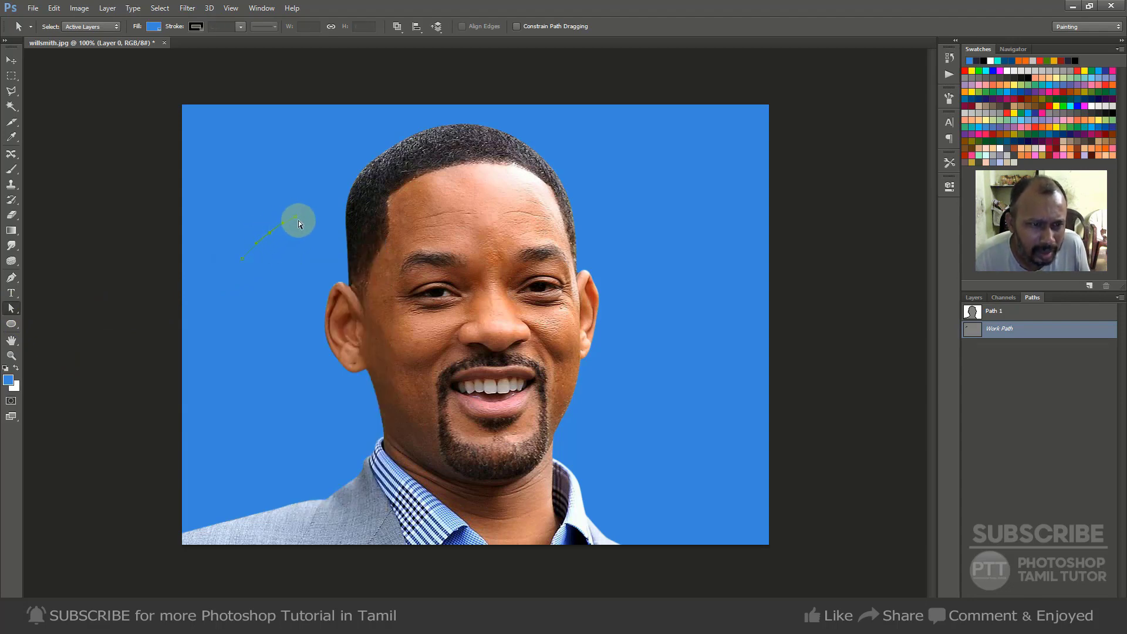
Extend the work path up to the man's hair with the Pen tool, convert it to a selection and deselect it.
key(p)
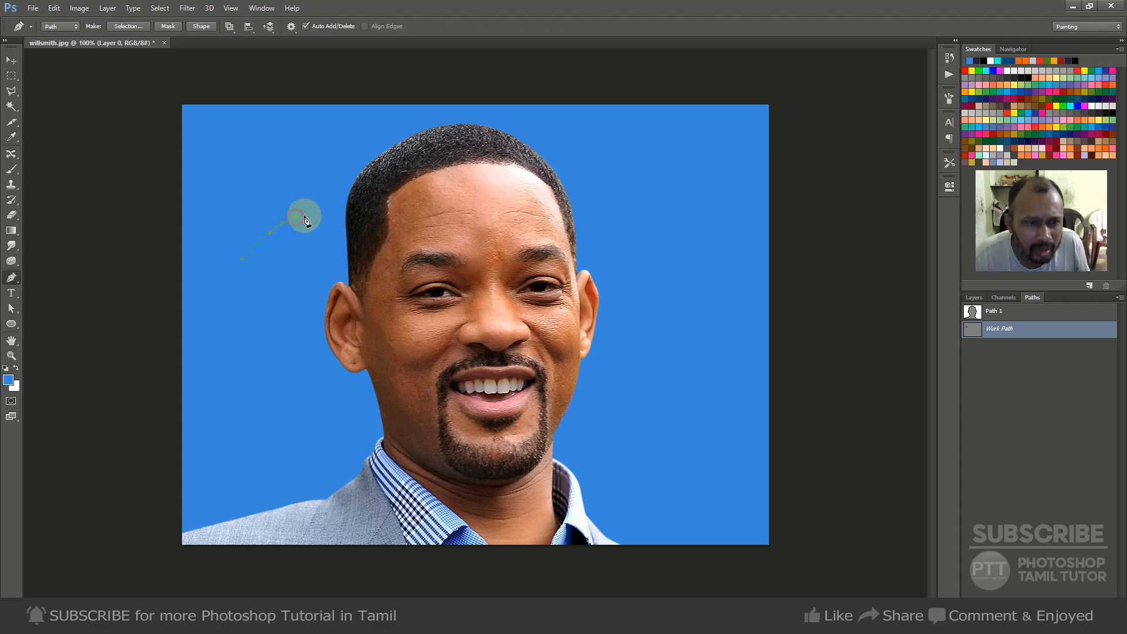
click(330, 193)
drag(370, 152, 395, 156)
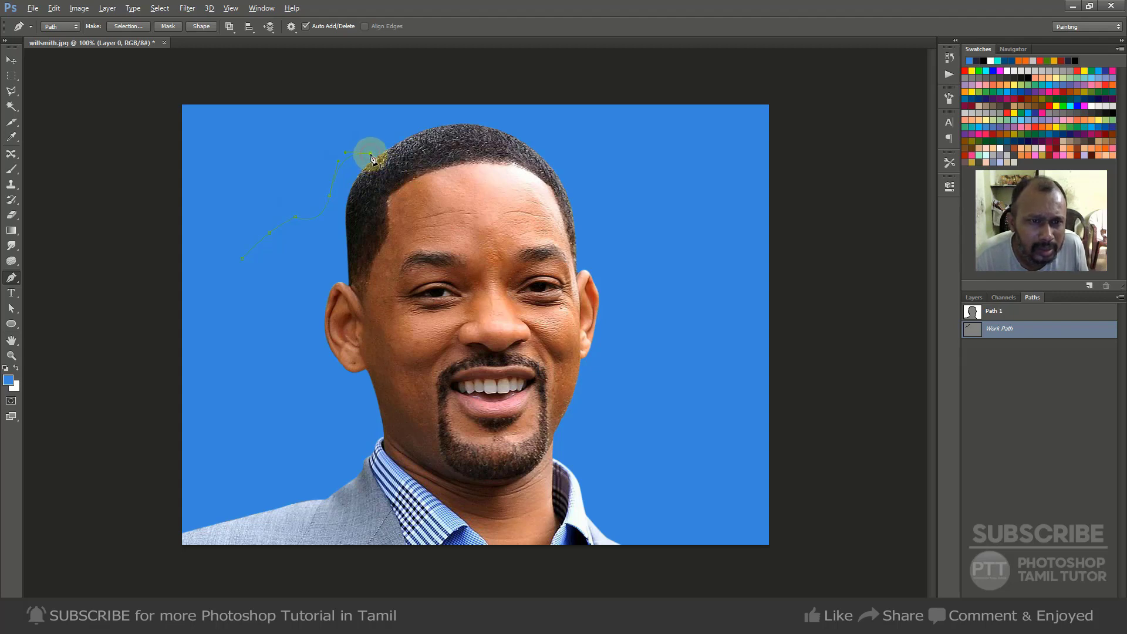
key(ctrl+Return)
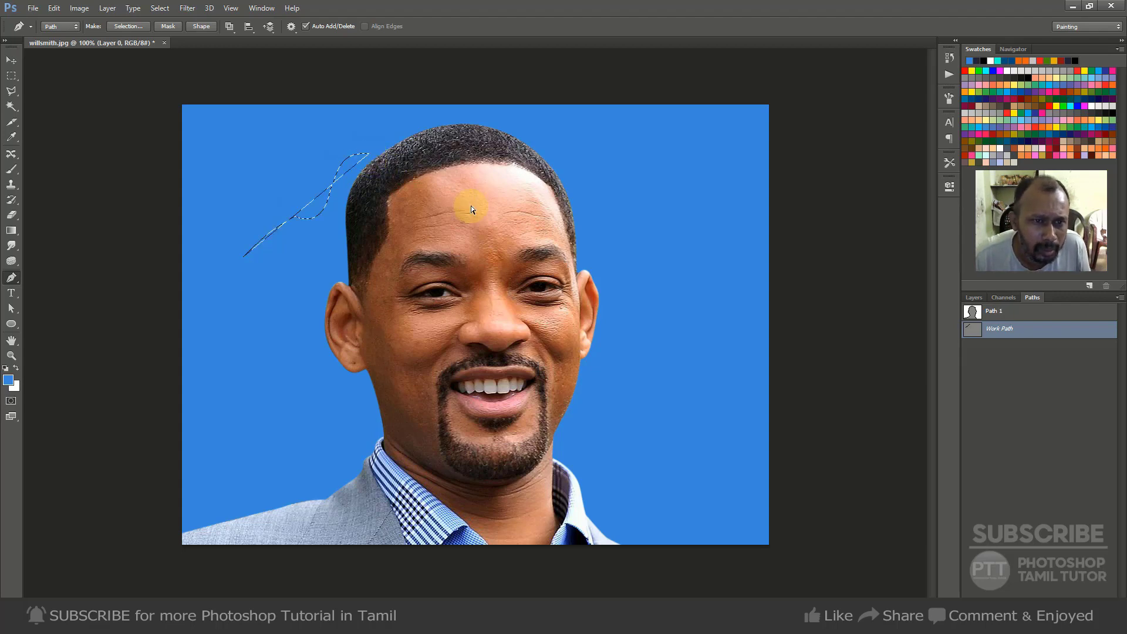
key(ctrl+d)
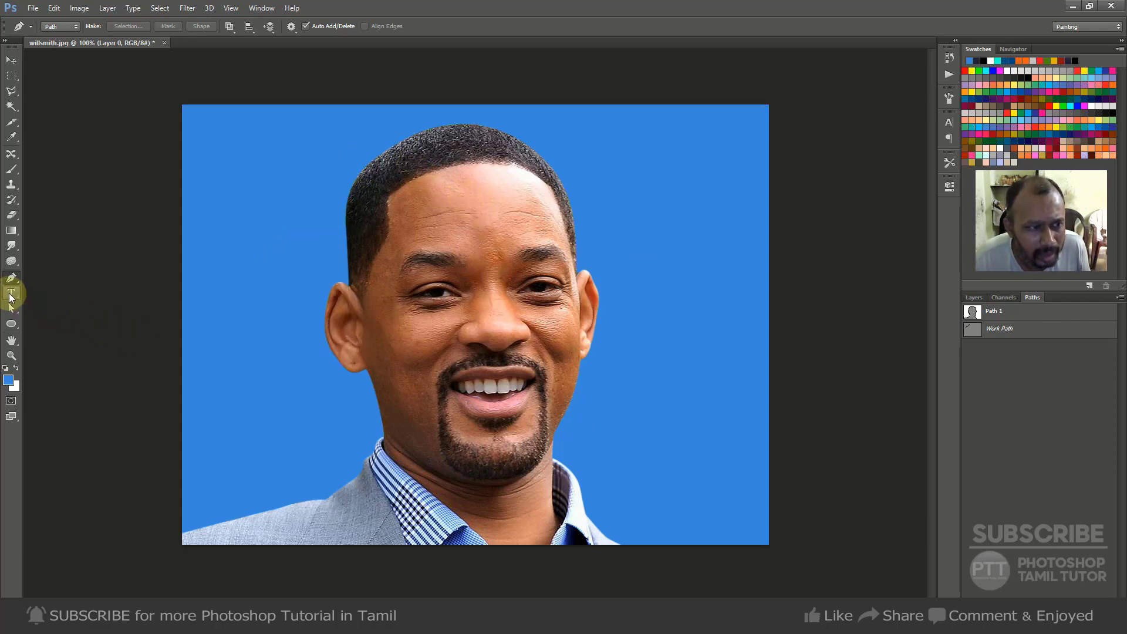
Add the horizontal text SDFSDFSF across the man's forehead in 90 pt LEMON MILK Bold.
click(265, 247)
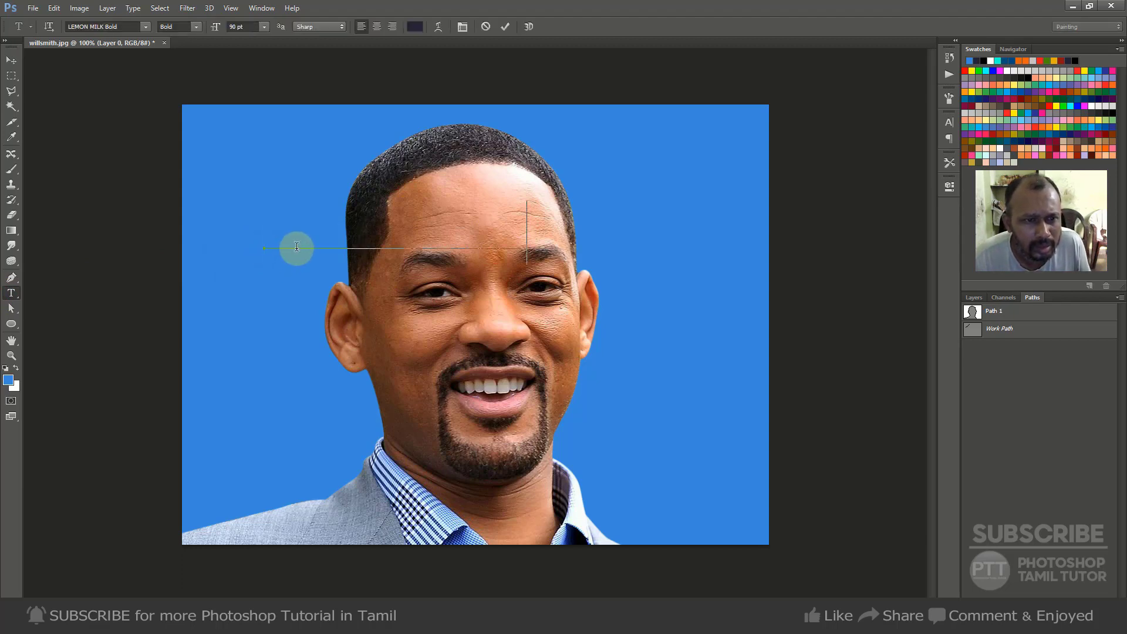
text(SDFSDFSF)
key(ctrl+a)
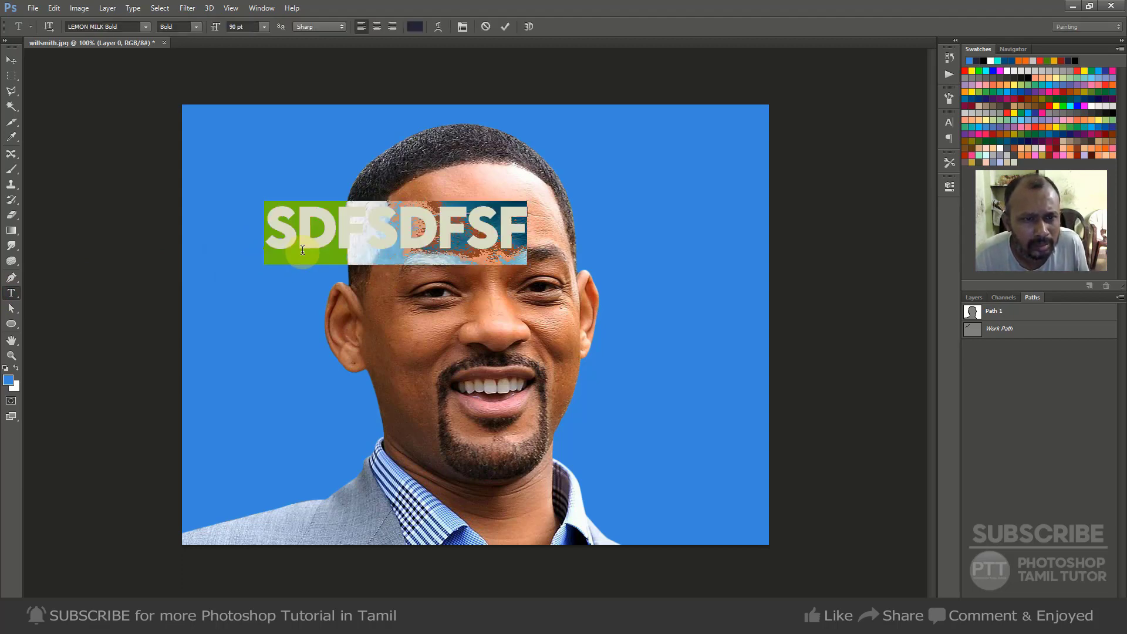
click(14, 297)
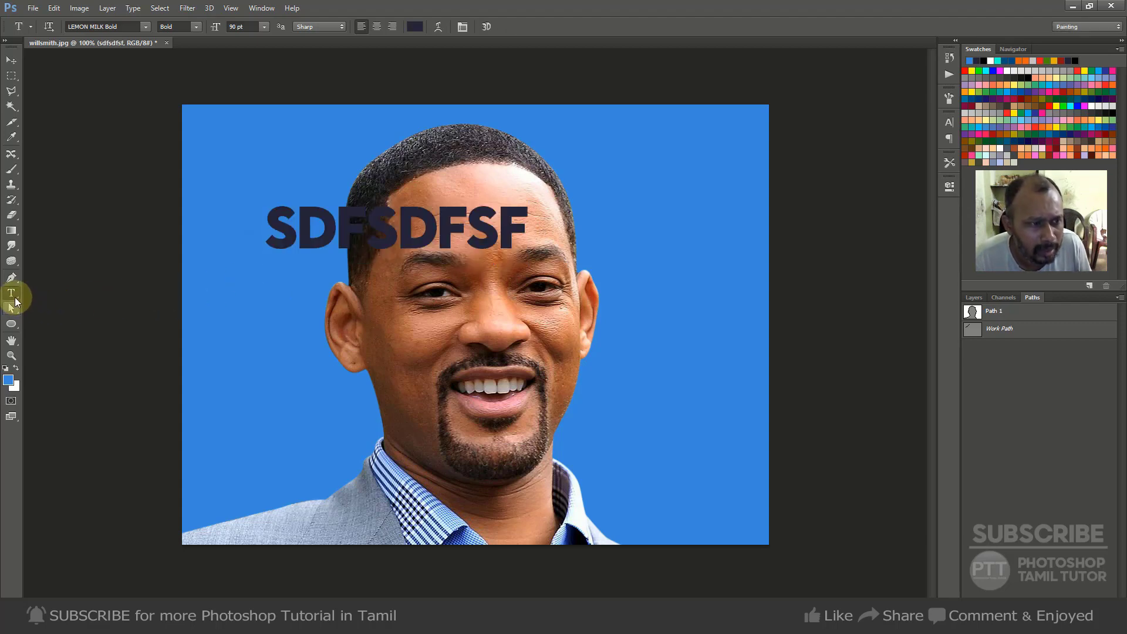
Add the vertical text DFSDF on the blue background below the horizontal text with the Vertical Type tool.
right_click(15, 298)
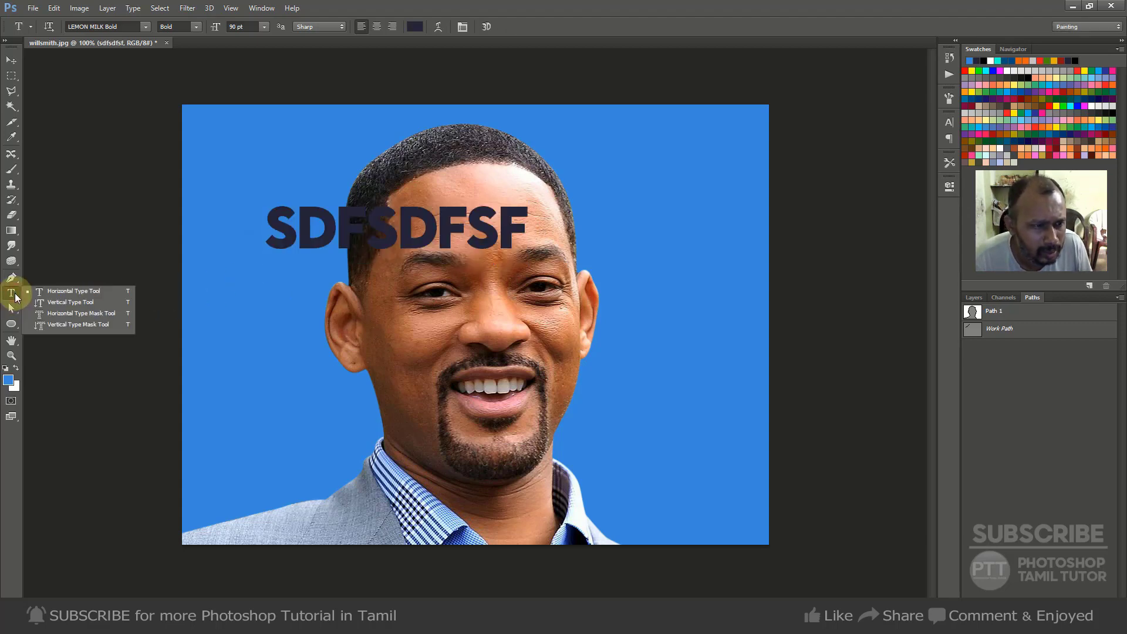
click(66, 303)
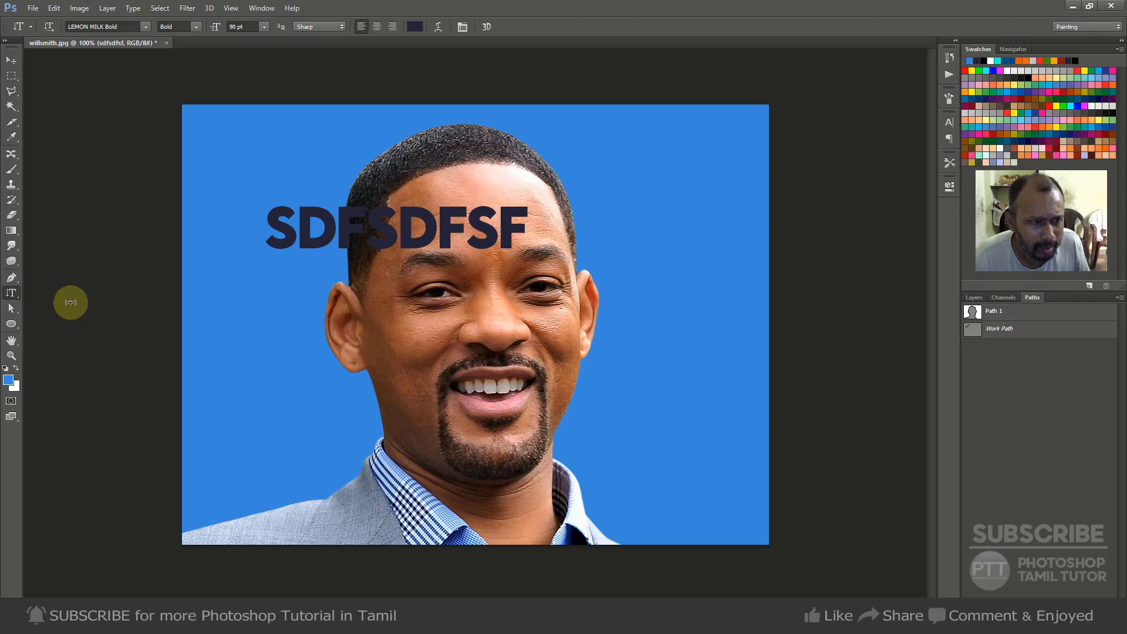
click(263, 298)
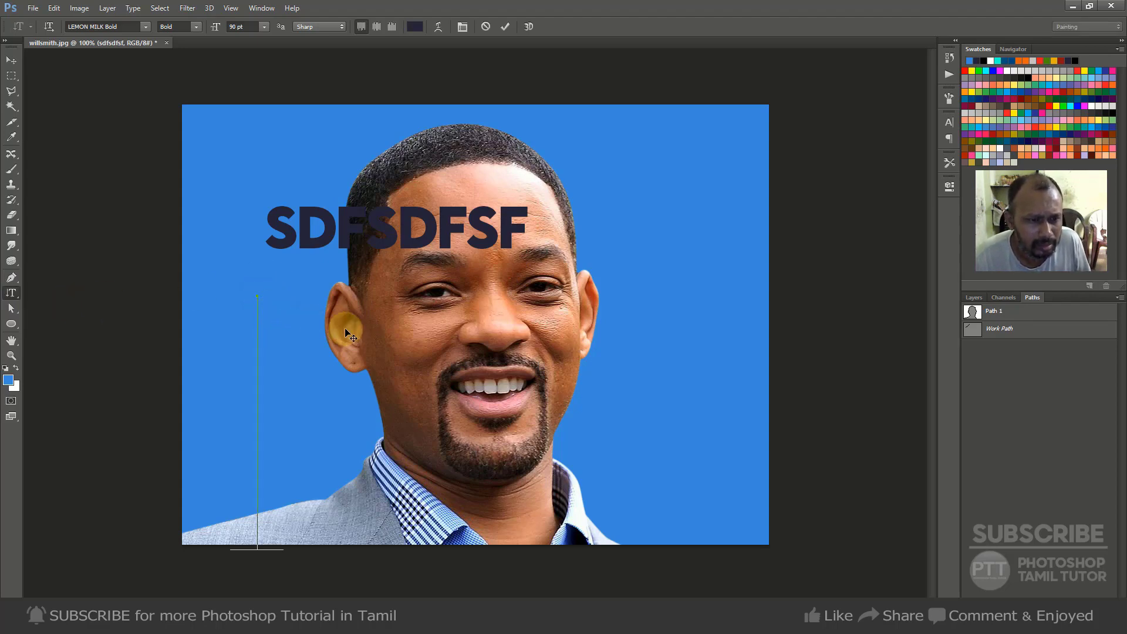
key(ctrl+a)
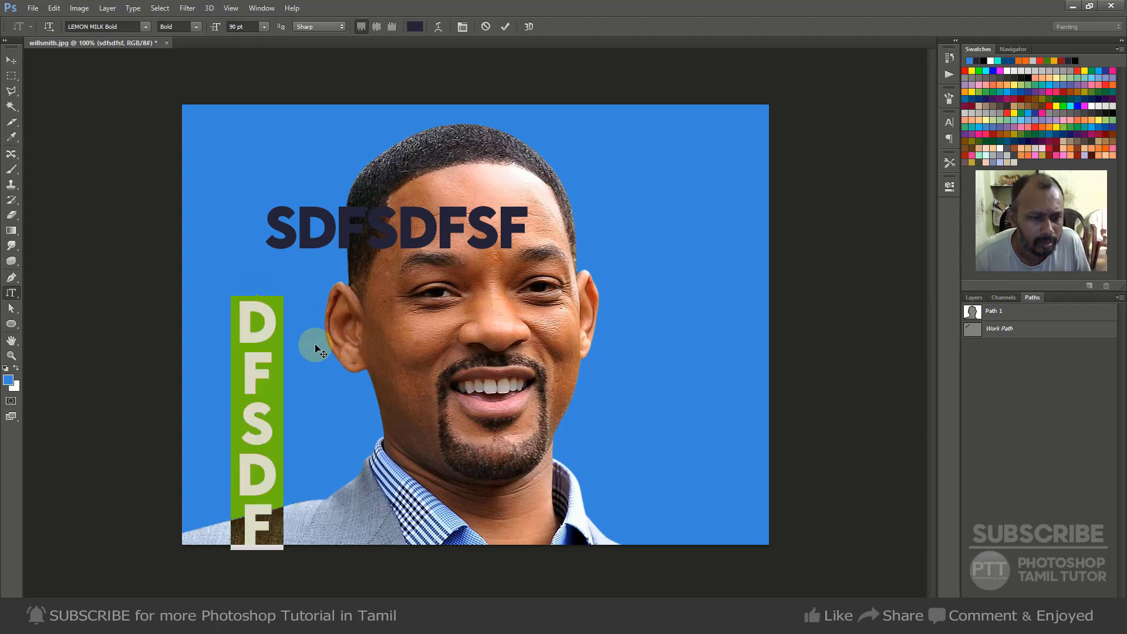
key(ctrl+Return)
key(v)
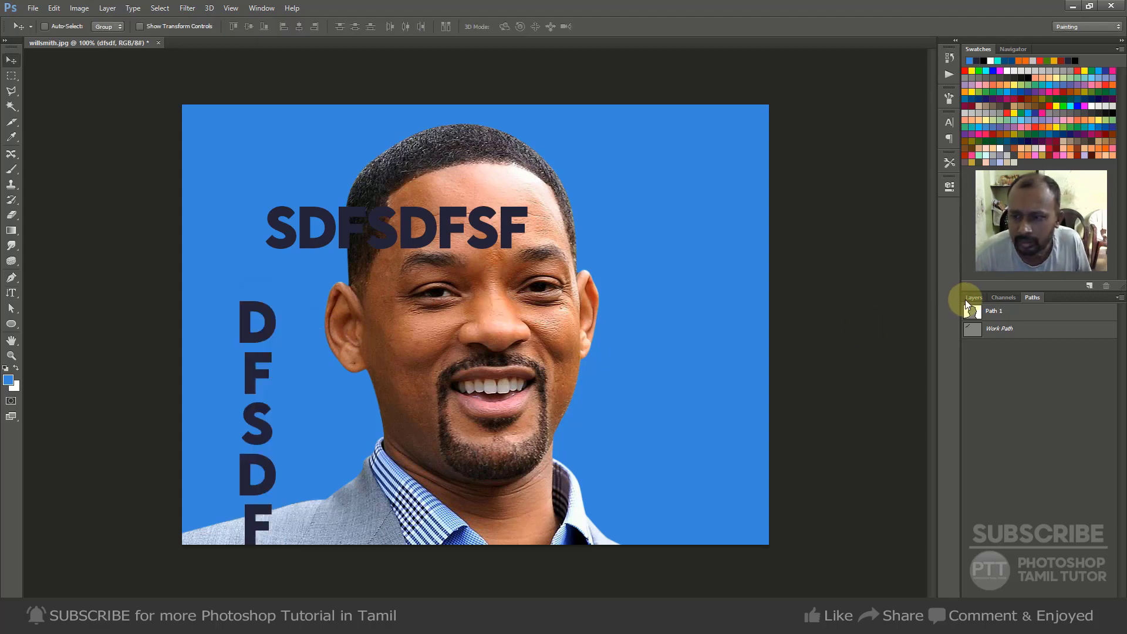
Delete both text layers above the portrait layer.
click(974, 297)
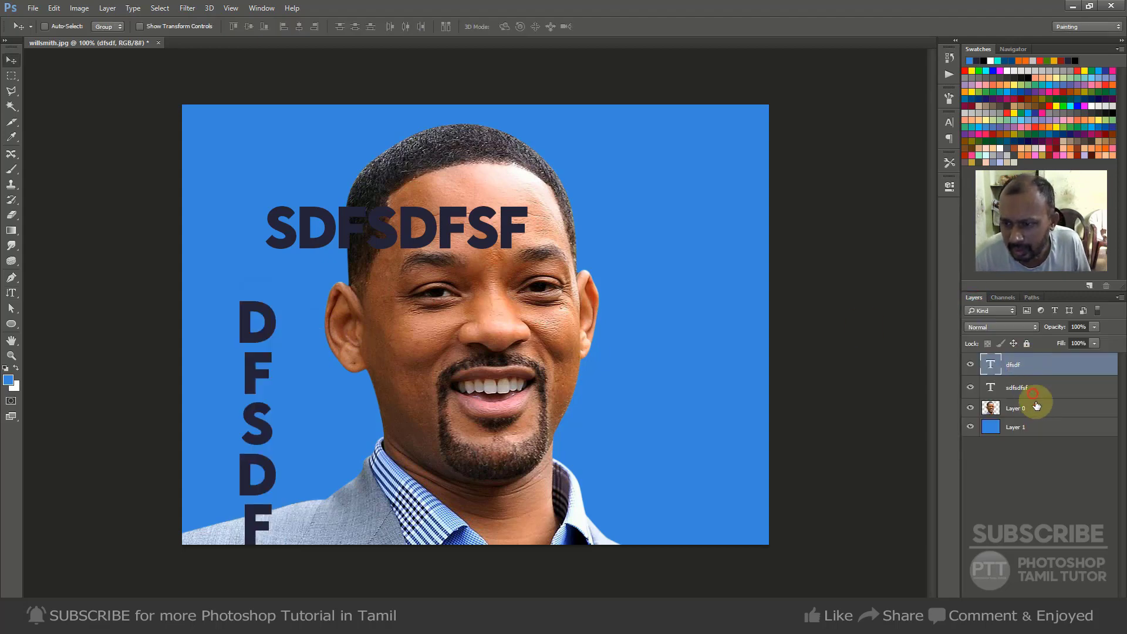
shift+click(1024, 388)
key(Delete)
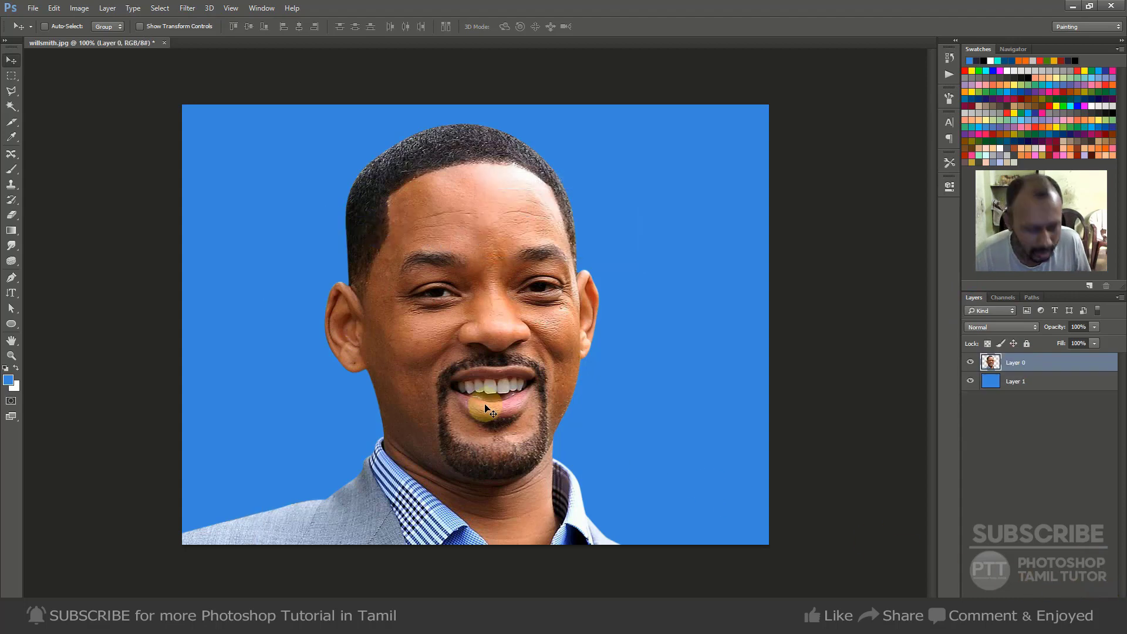
Open 4.jpg from the classimages folder and create a PHOTOSHOP-shaped selection with the Horizontal Type Mask tool in 90 pt LEMON MILK Bold.
key(ctrl+o)
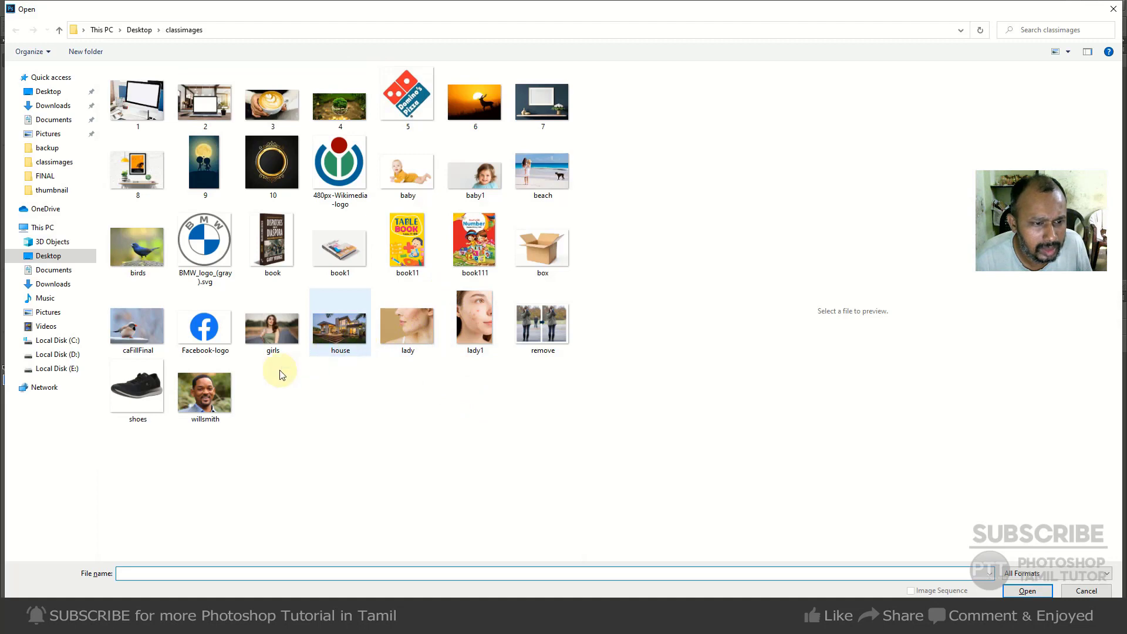
double_click(336, 110)
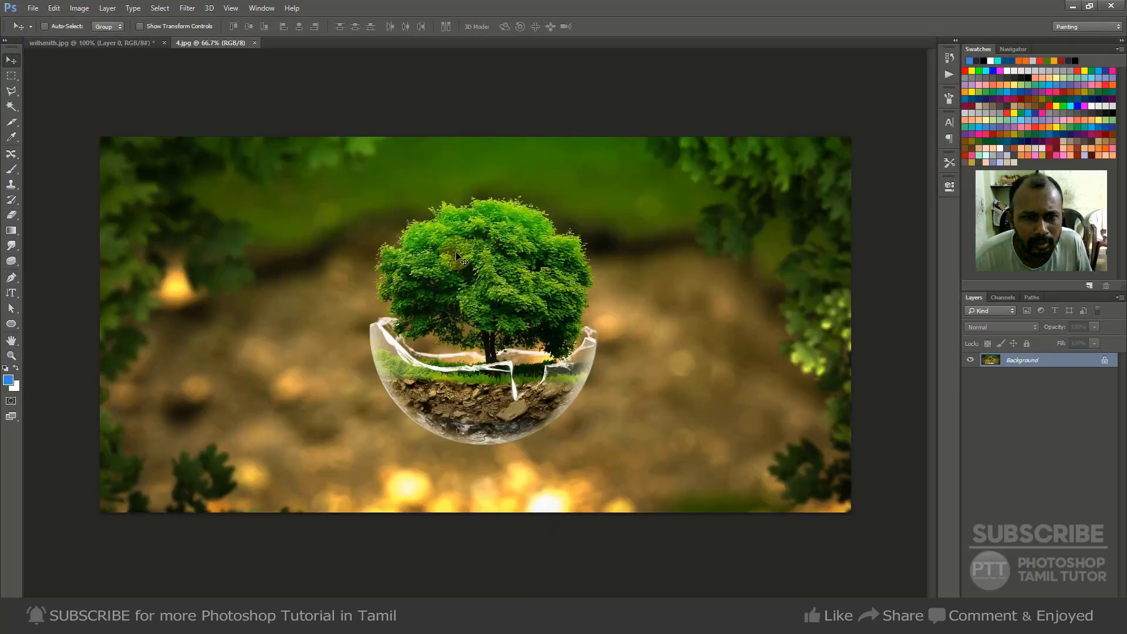
key(t)
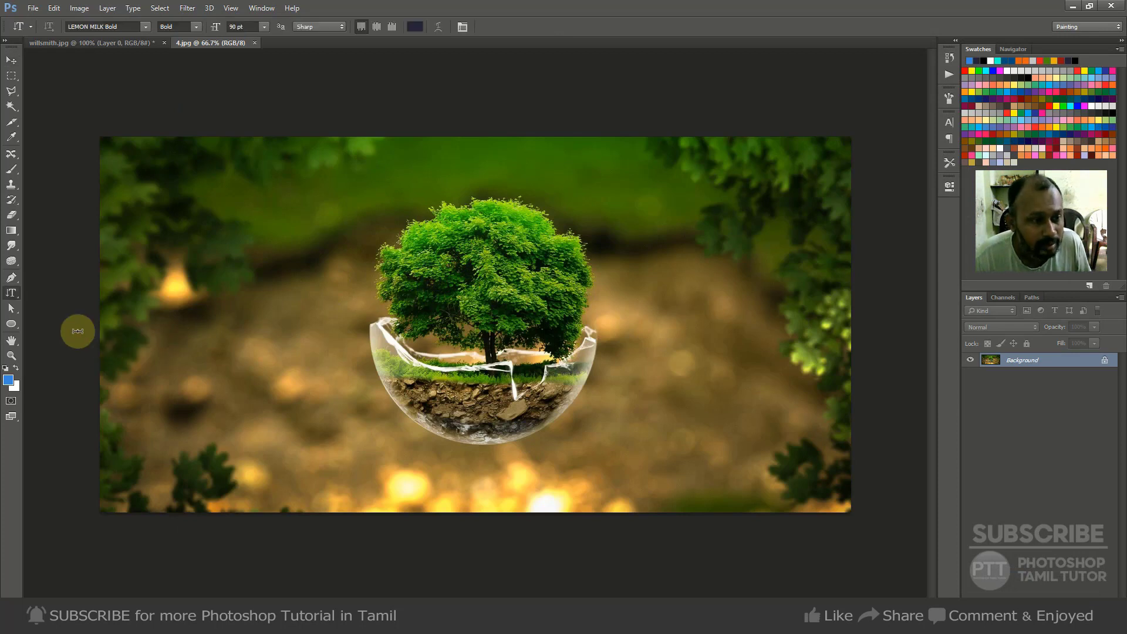
right_click(12, 294)
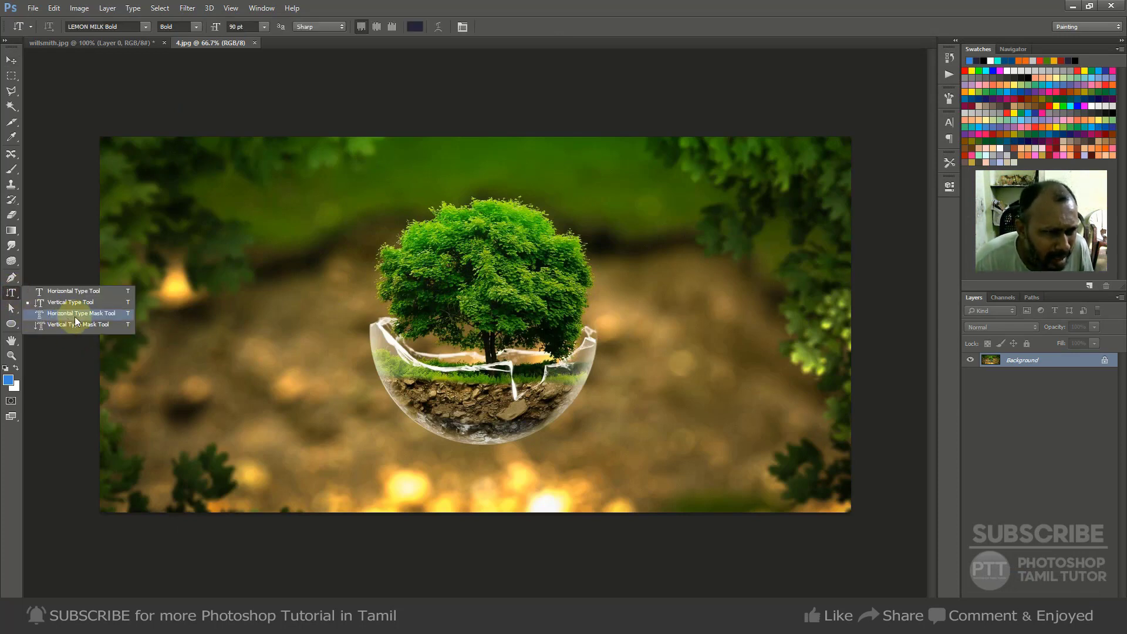
click(100, 318)
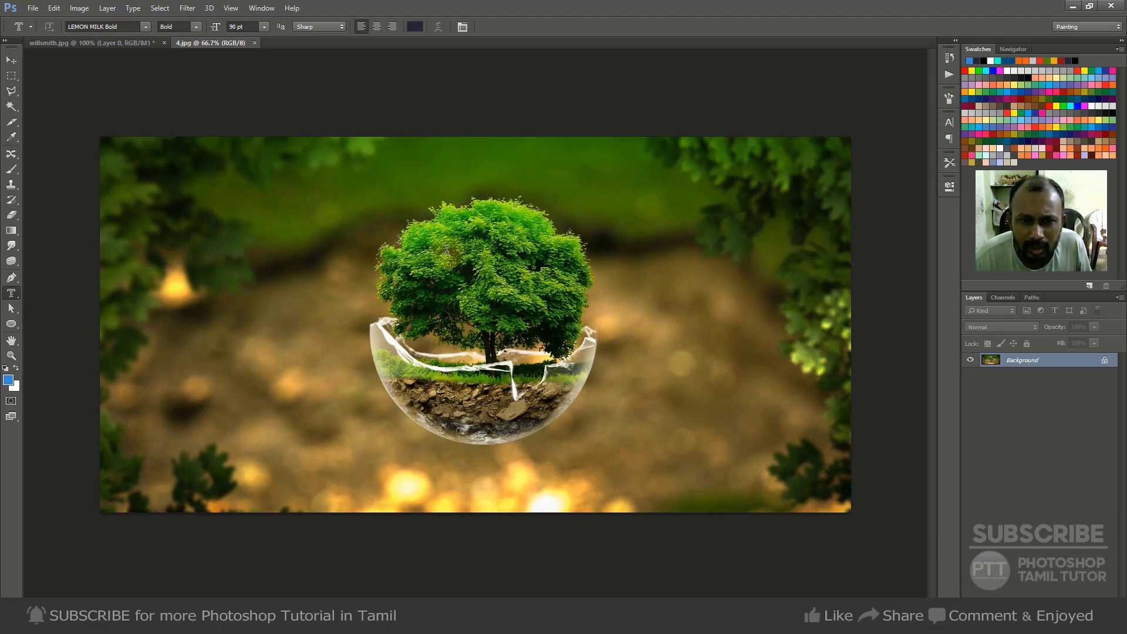
click(261, 317)
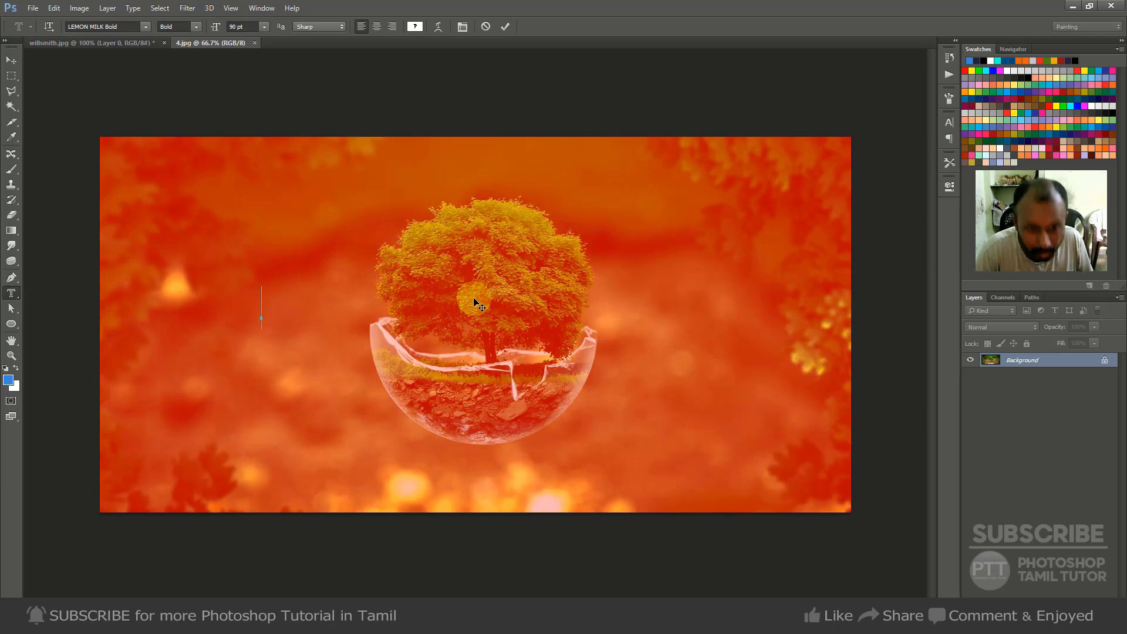
key(ctrl+Return)
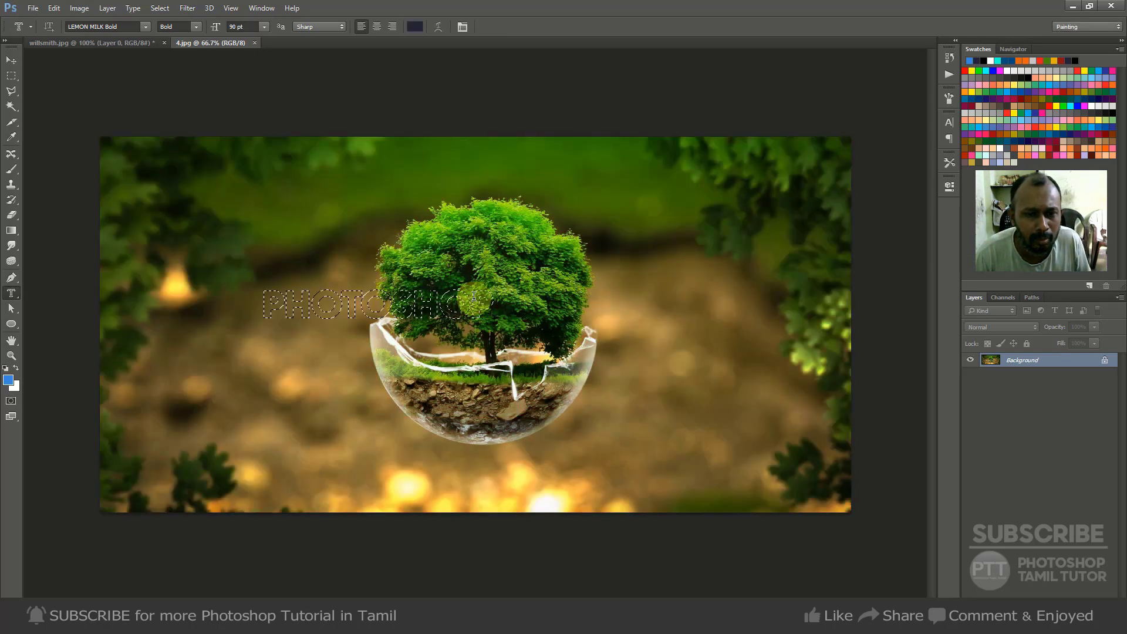
Move the PHOTOSHOP selection outline sideways and slightly up so it is centred over the tree's foliage.
key(m)
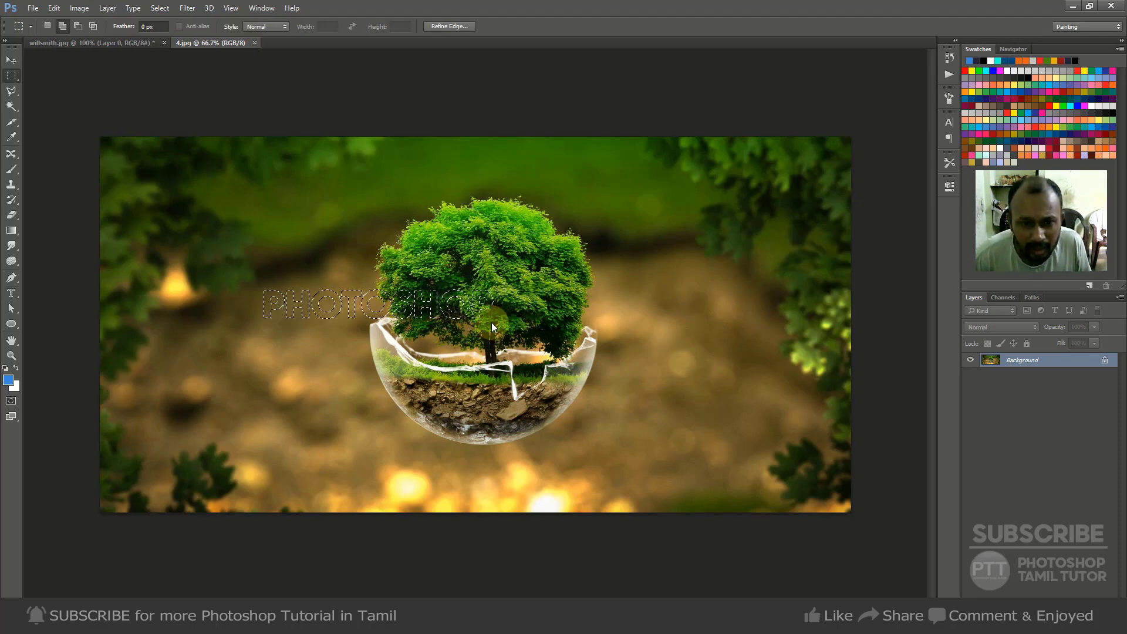
key(shift+Right)
key(shift+Right)
key(shift+Right)
key(shift+Right)
key(shift+Right)
key(shift+Right)
key(shift+Right)
key(shift+Right)
key(shift+Right)
key(shift+Right)
key(shift+Right)
key(shift+Right)
key(shift+Right)
key(shift+Right)
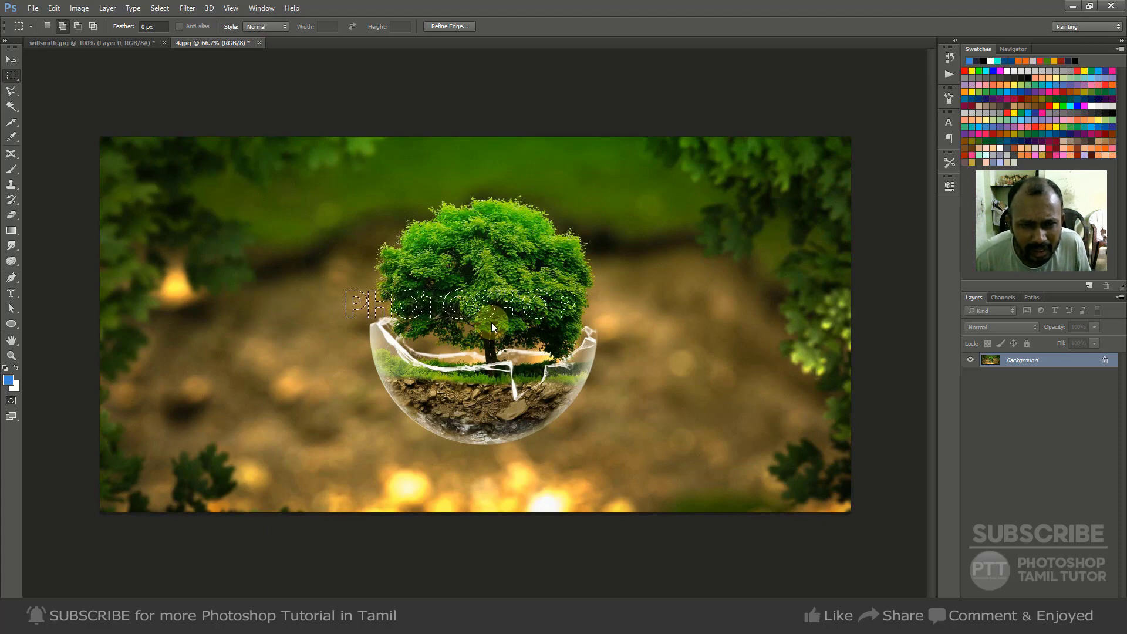
key(shift+Right)
key(shift+Right)
key(shift+Right)
key(shift+Right)
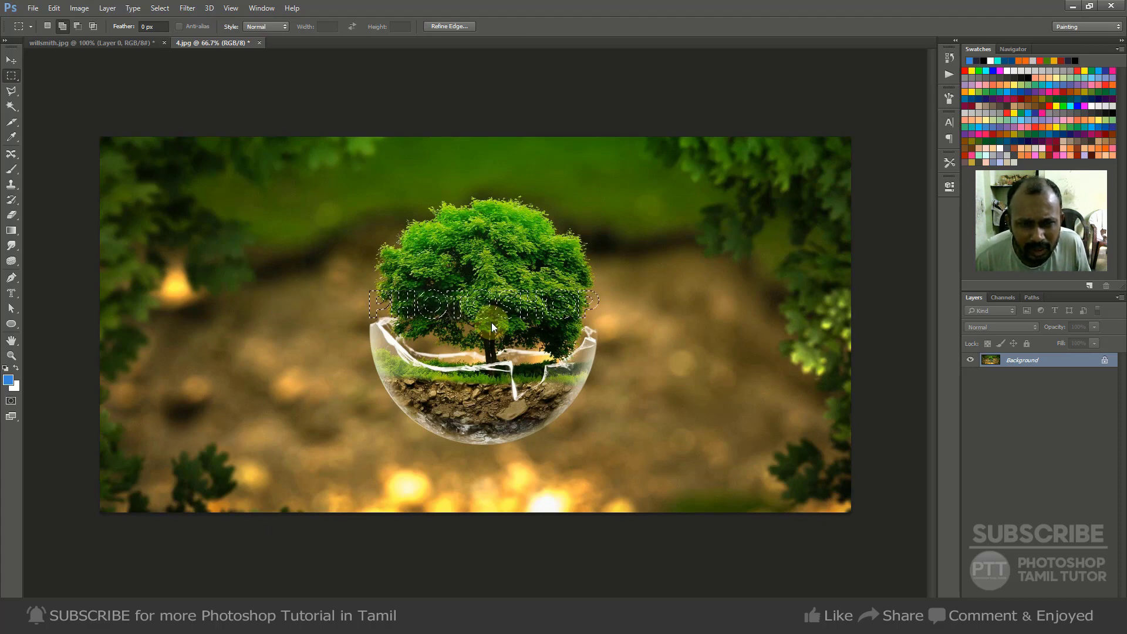
key(shift+Up)
key(shift+Up)
key(shift+Up)
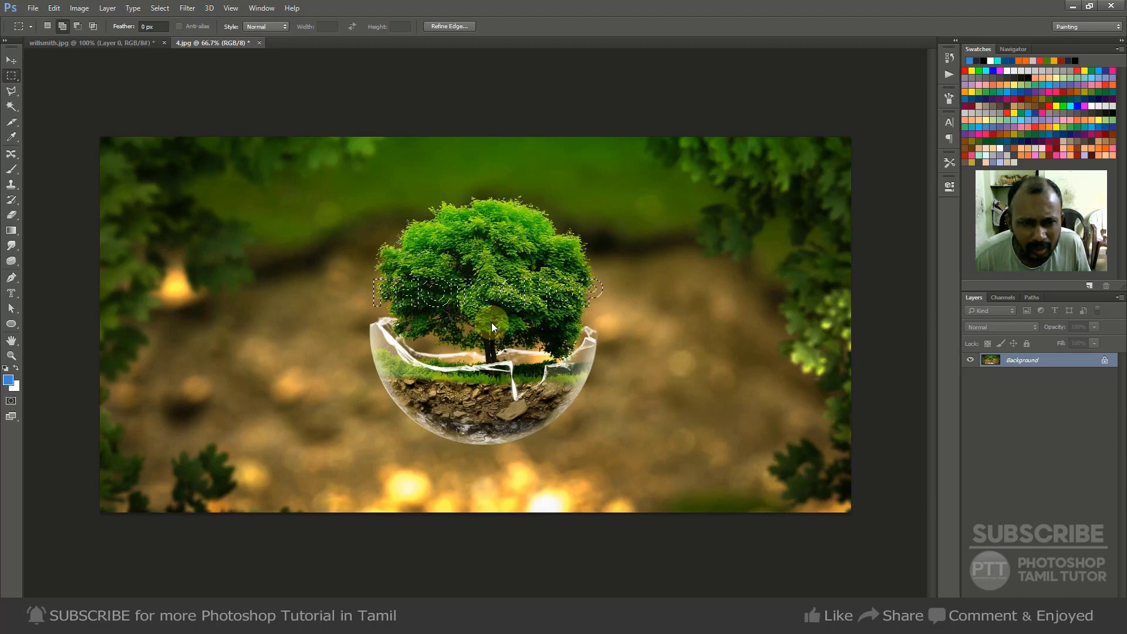
Copy the selected letters to a new layer and toggle the Background layer's visibility to inspect the cutout.
key(ctrl+j)
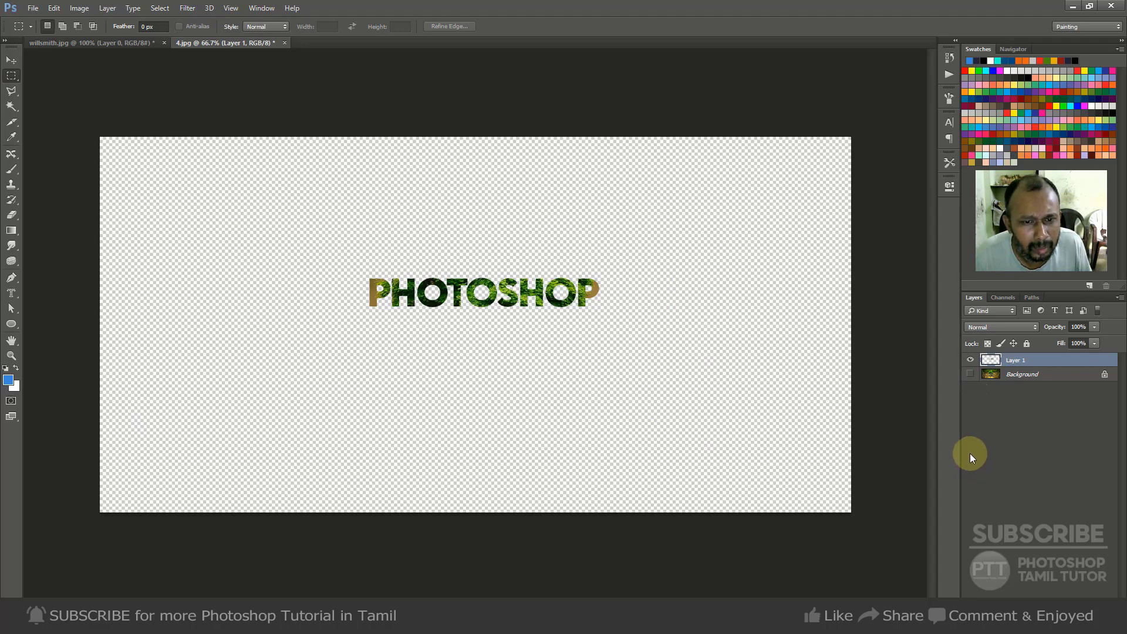
click(969, 374)
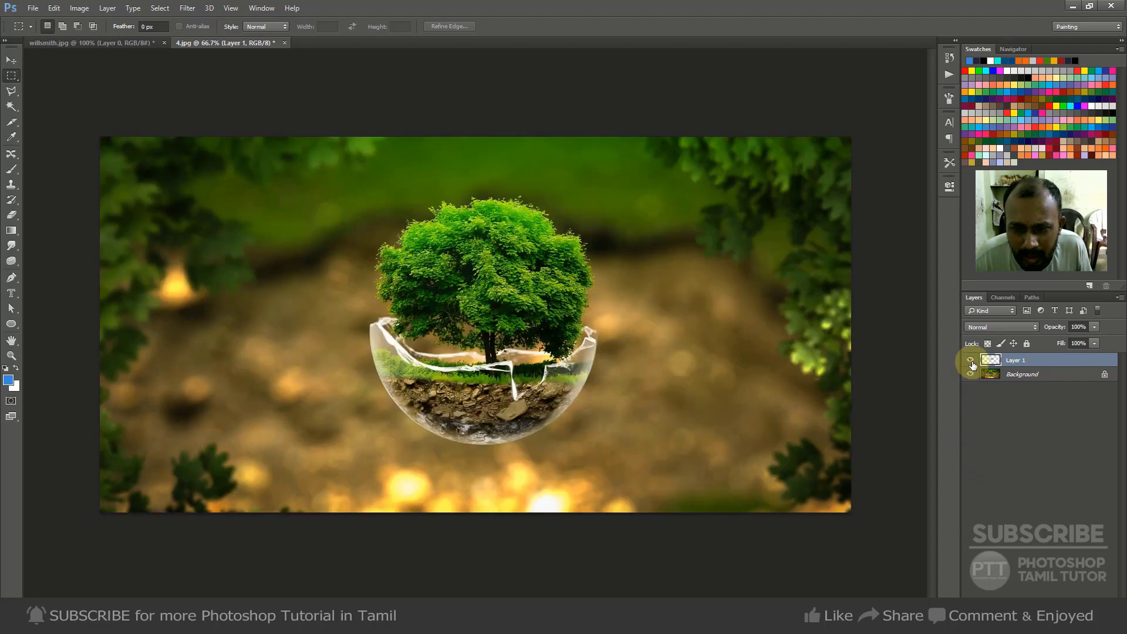
Create a vertical PHOTOSHOP-shaped selection beside the tree with the Vertical Type Mask tool in 90 pt LEMON MILK Bold.
click(12, 293)
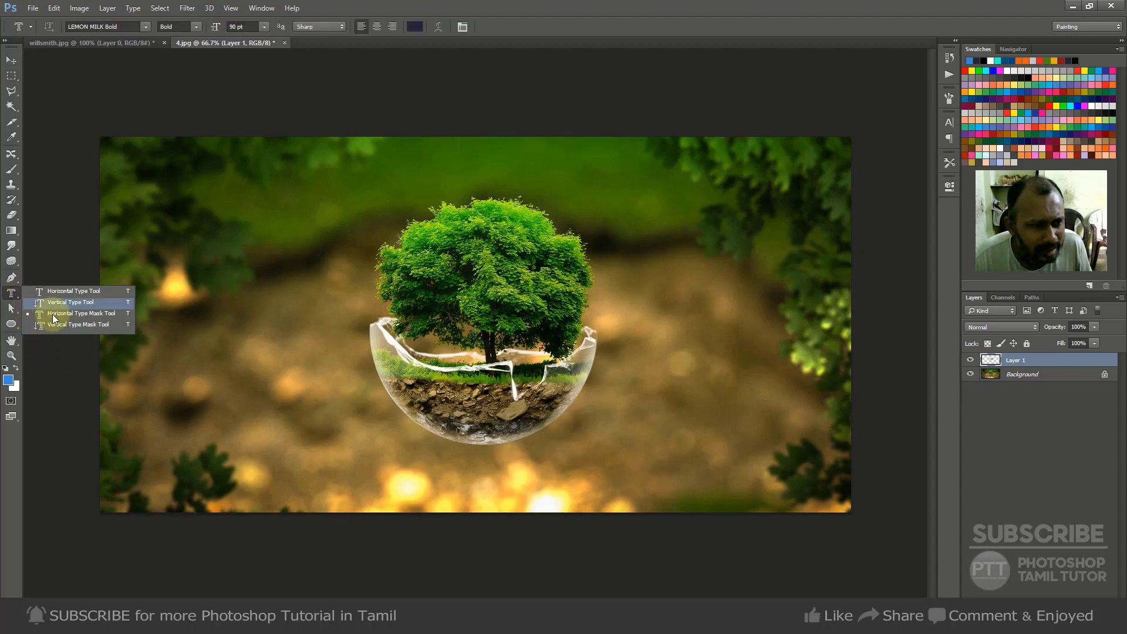
click(78, 324)
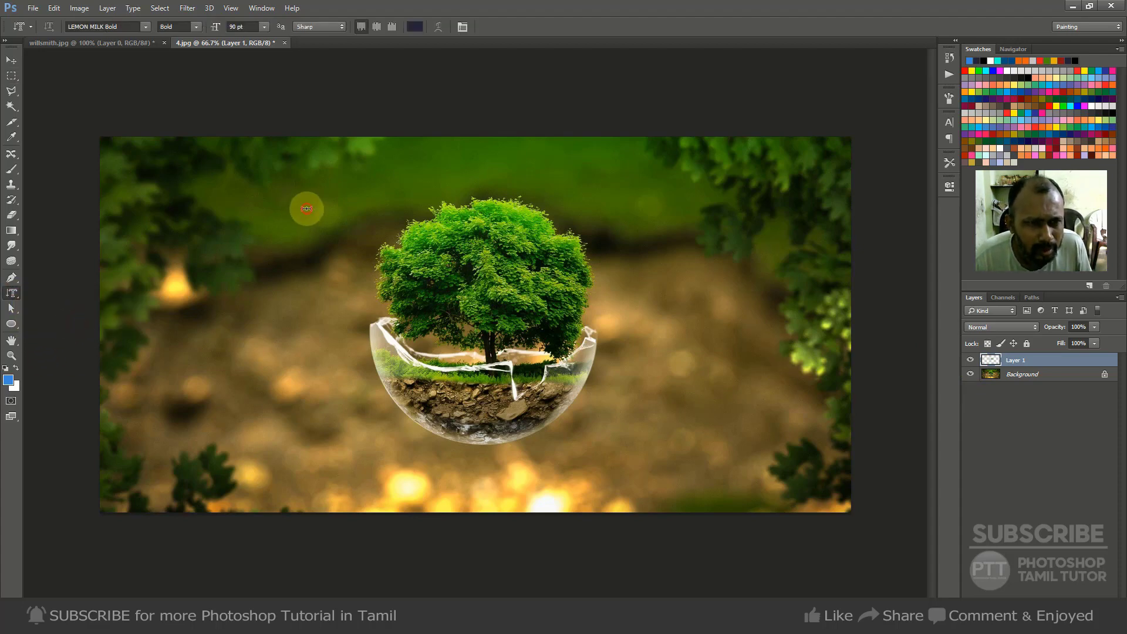
click(306, 208)
text(PHO)
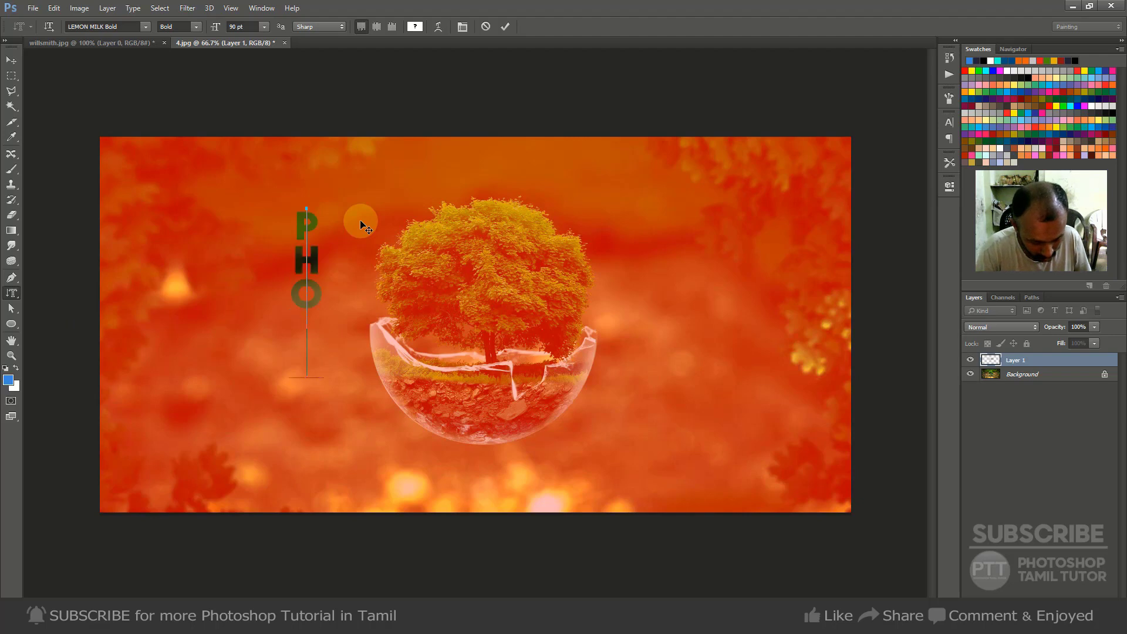
text(TOSHOP)
key(ctrl+Return)
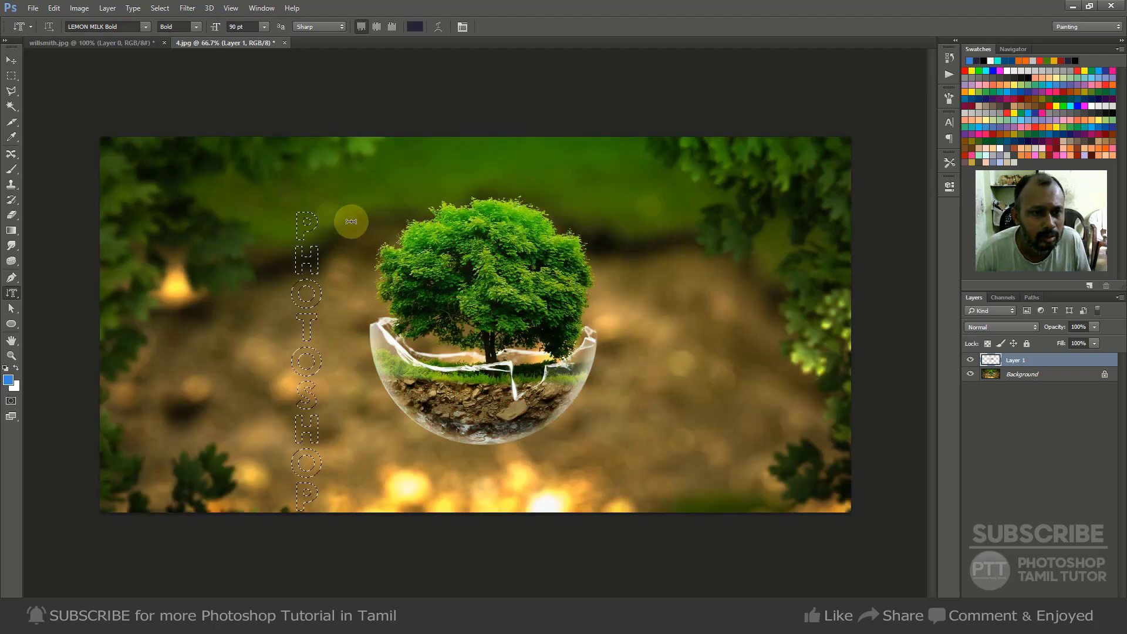
Nudge the vertical PHOTOSHOP selection up within the canvas and copy the selected part of the Background to a new layer.
click(11, 60)
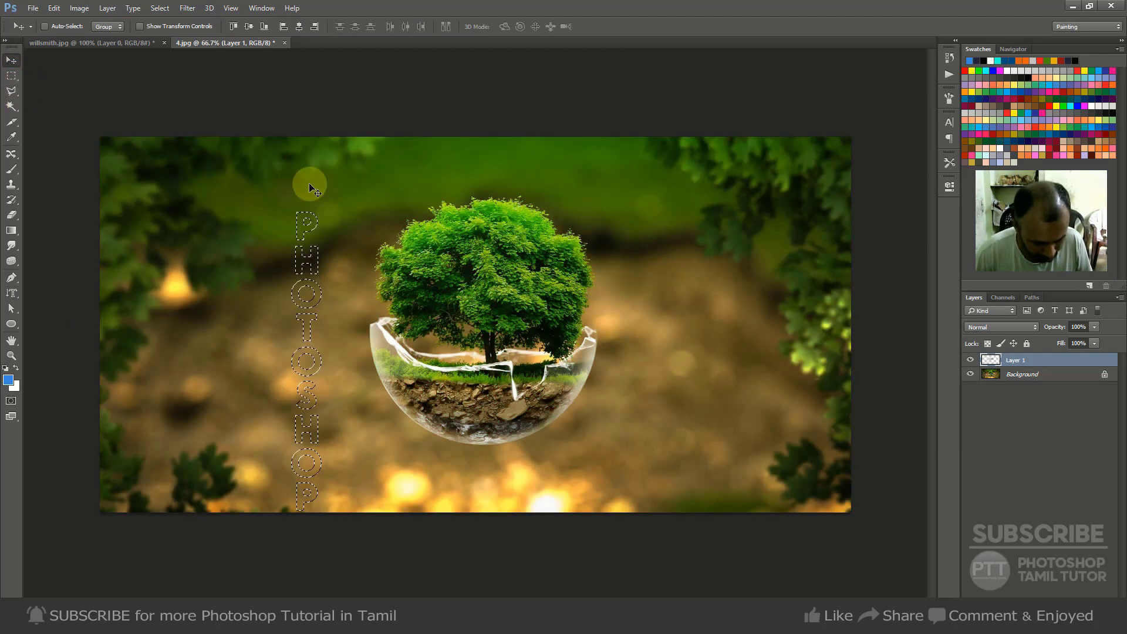
key(m)
key(shift+Up)
key(shift+Up)
key(shift+Up)
key(shift+Up)
key(shift+Up)
key(shift+Up)
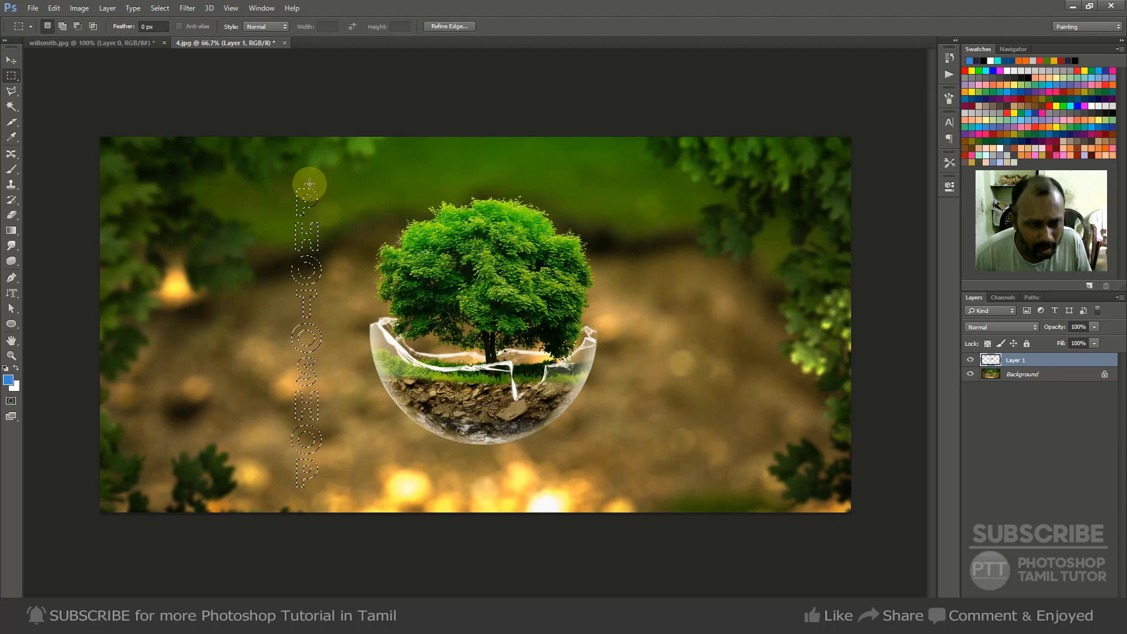
click(1032, 377)
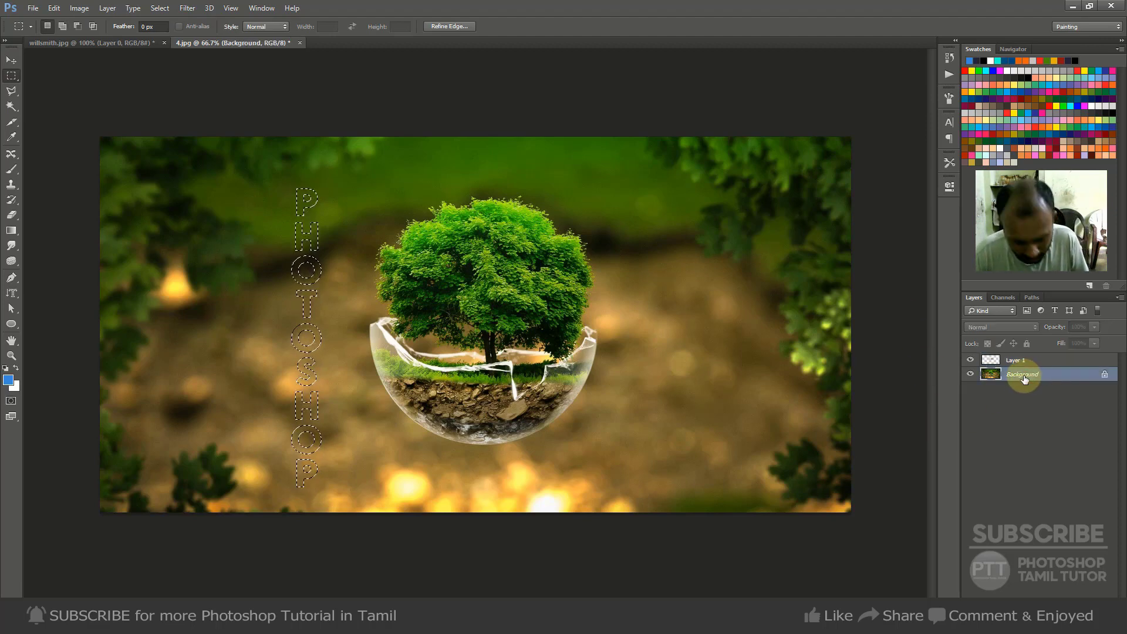
key(ctrl+j)
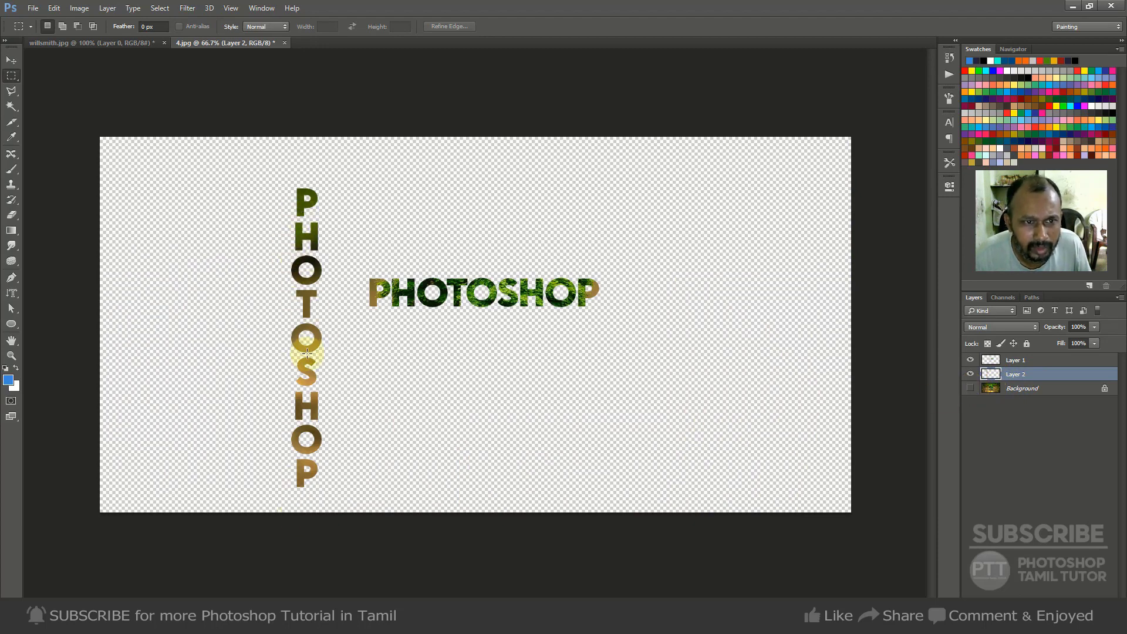
click(13, 293)
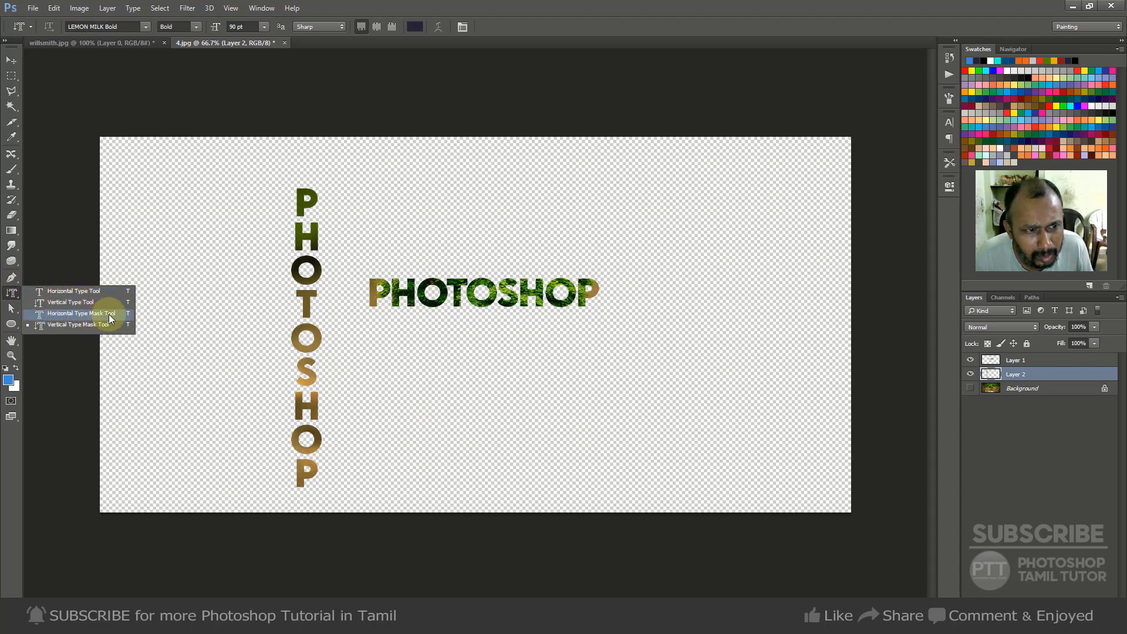
click(15, 310)
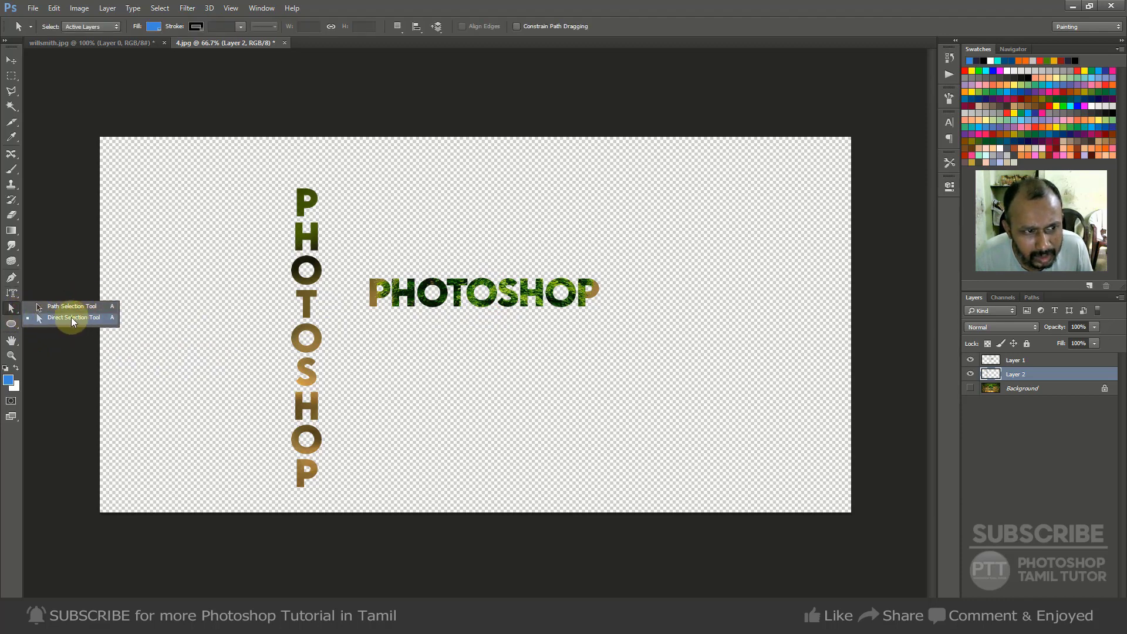
Choose the Ellipse tool, merge both cutout layers into the visible Background, and fill it with the white background colour.
click(11, 323)
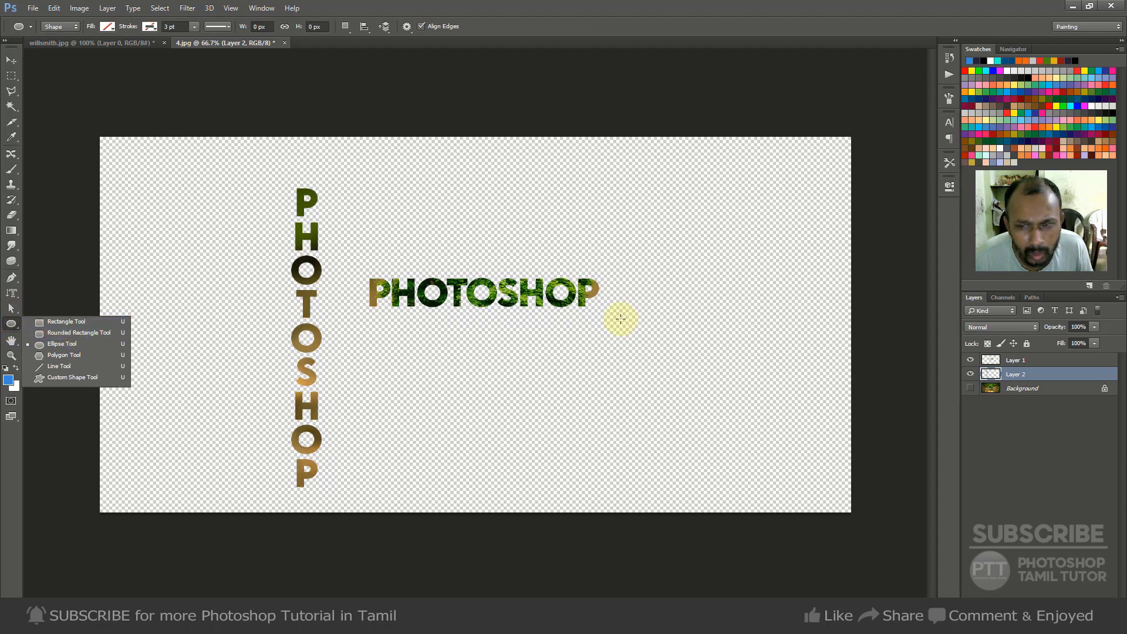
click(1035, 365)
shift+click(1024, 389)
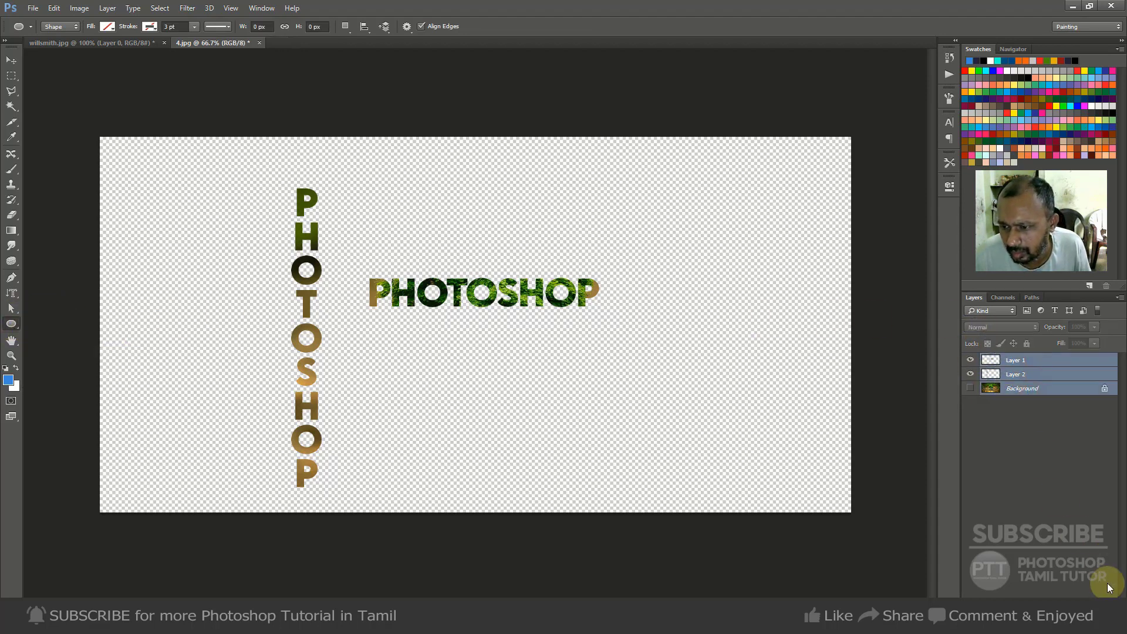
click(969, 388)
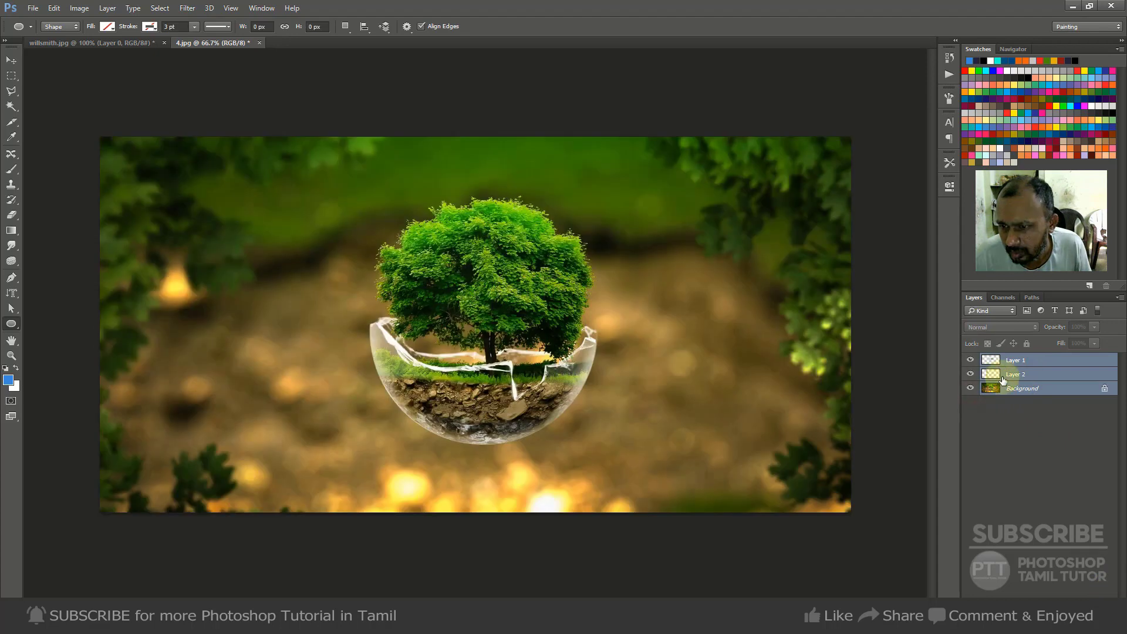
key(ctrl+e)
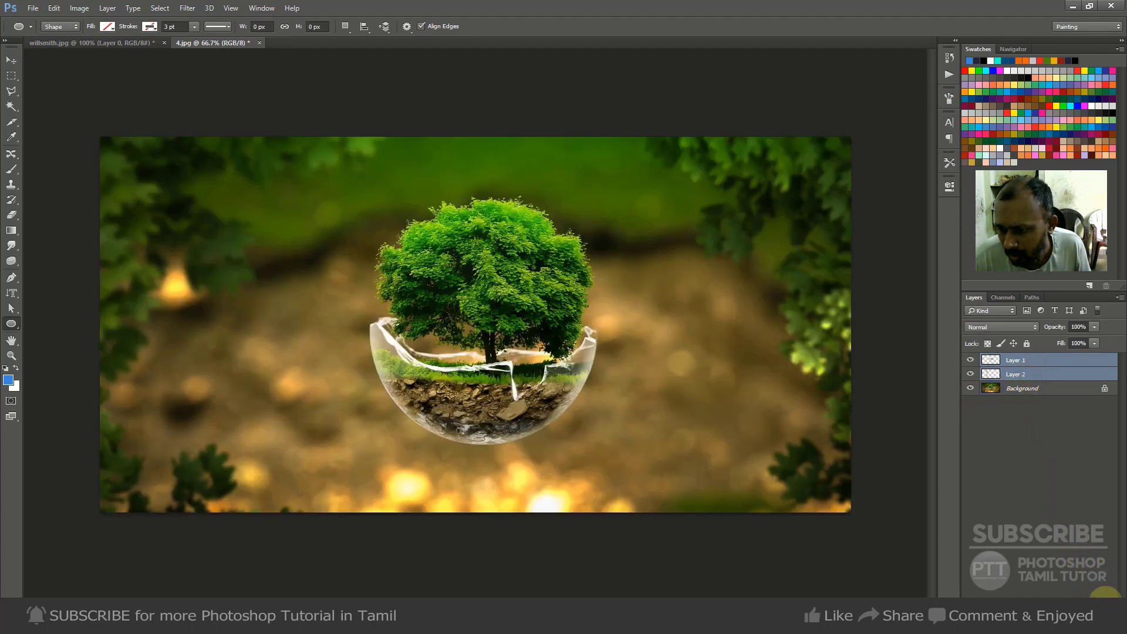
key(ctrl+BackSpace)
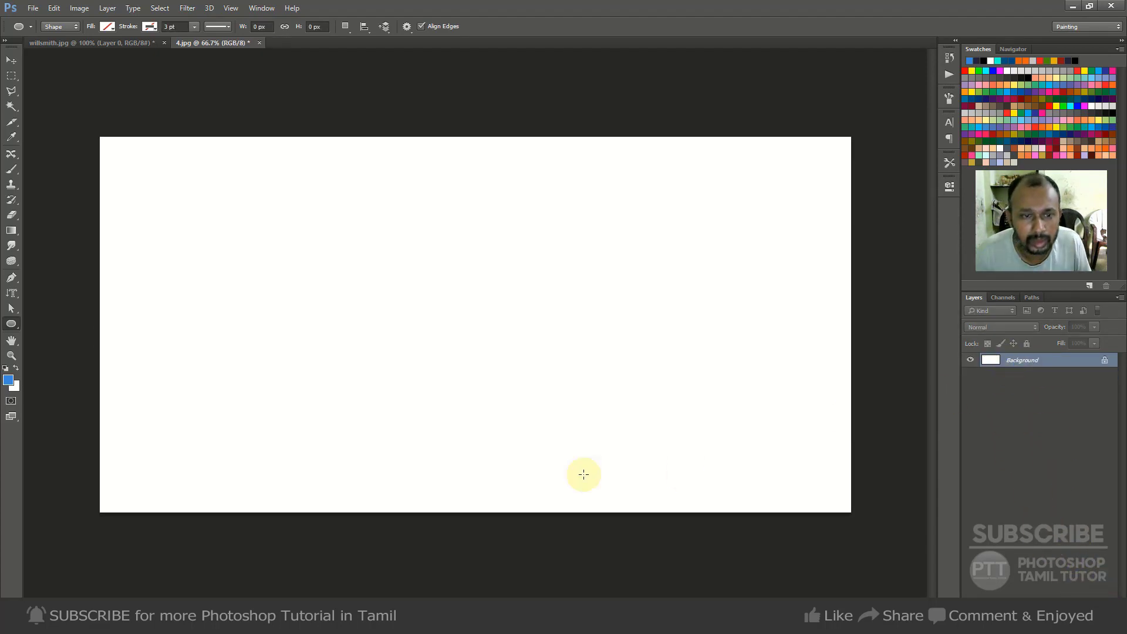
Draw an unfilled ellipse shape about 536 by 527 px in the left half of the canvas and show its path entry.
drag(225, 192, 435, 400)
click(1032, 297)
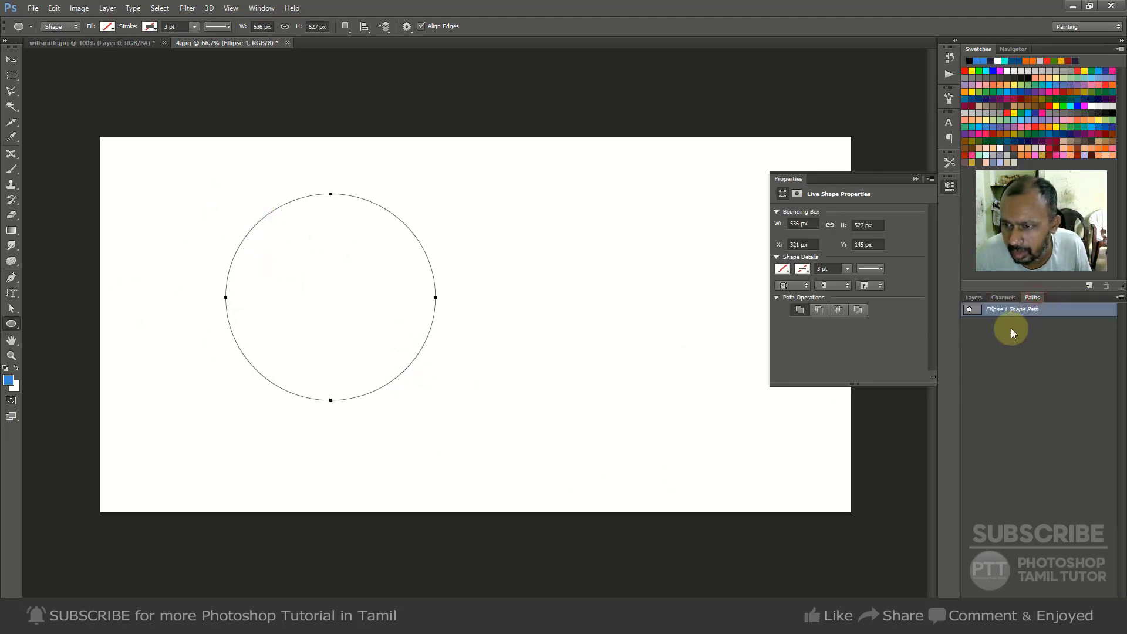
click(915, 178)
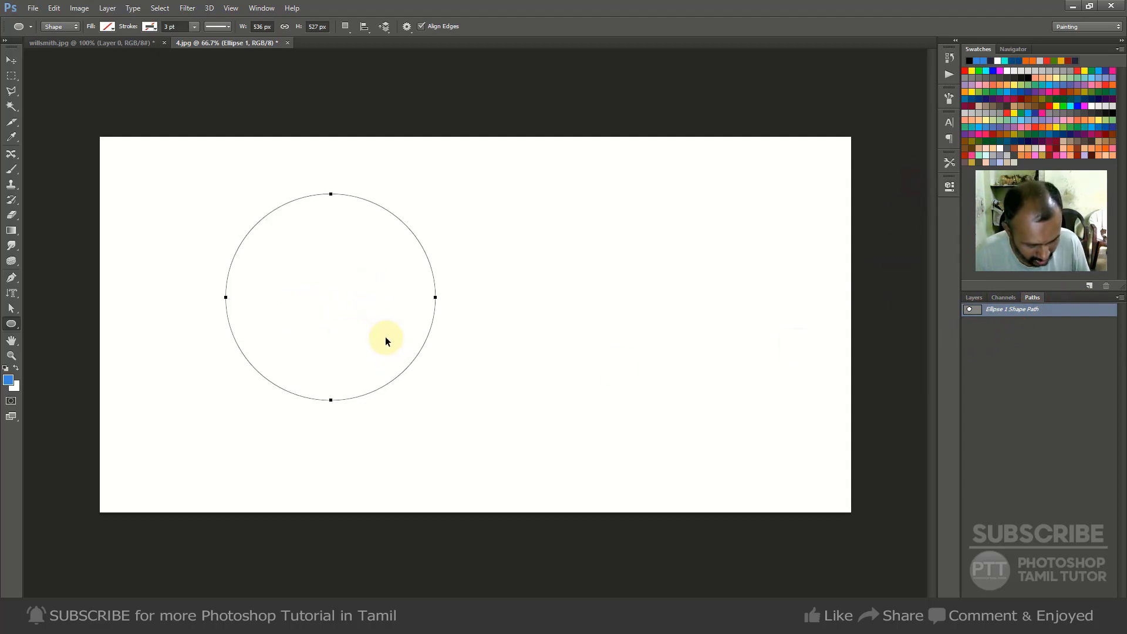
Try loading the ellipse path as a selection and filling it with blue on a new layer, and undo the fill and layer.
key(ctrl+Return)
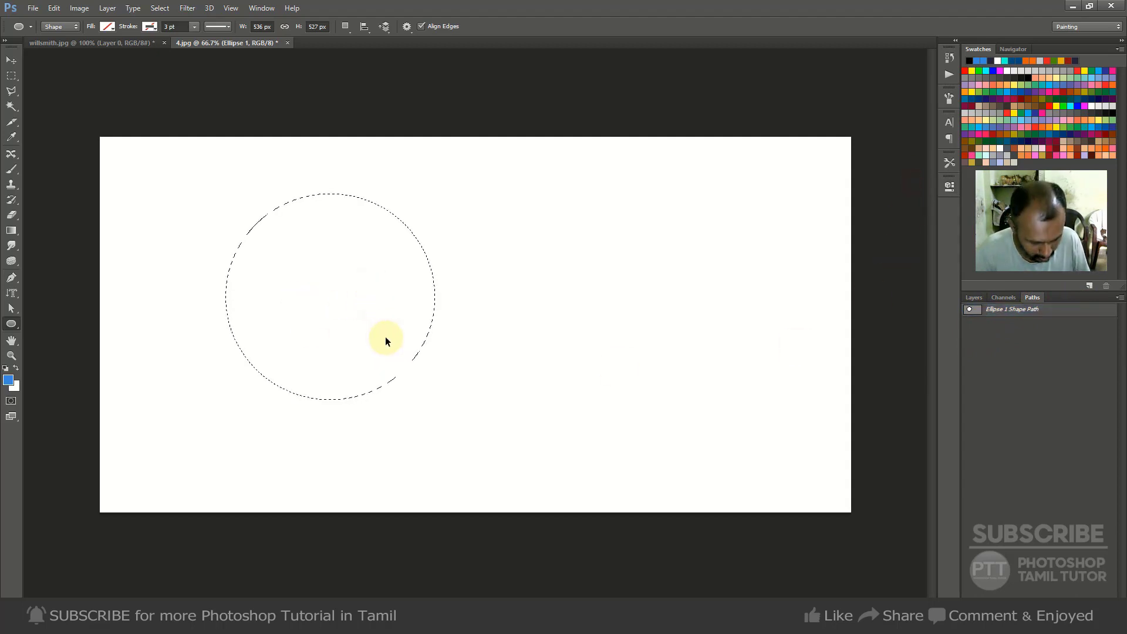
key(ctrl+shift+n)
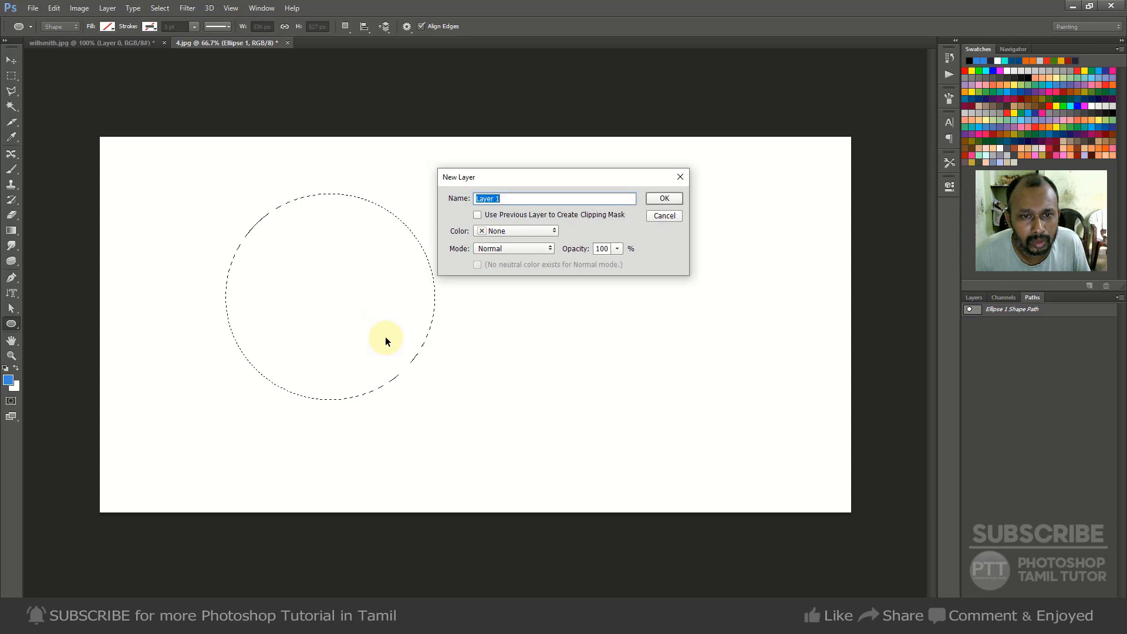
key(Return)
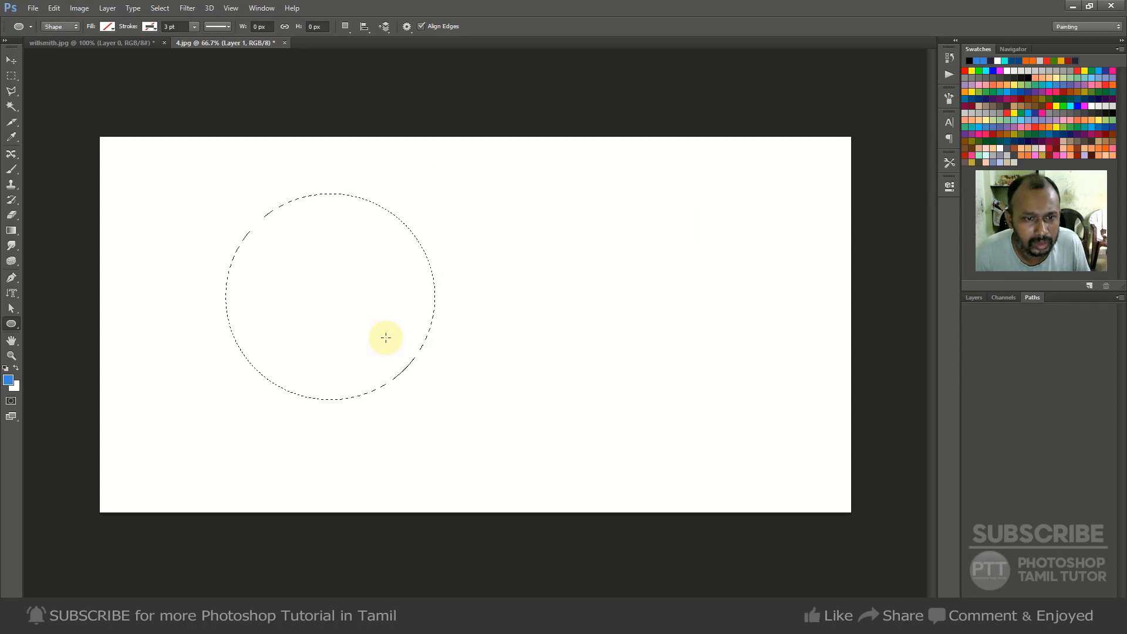
key(alt+BackSpace)
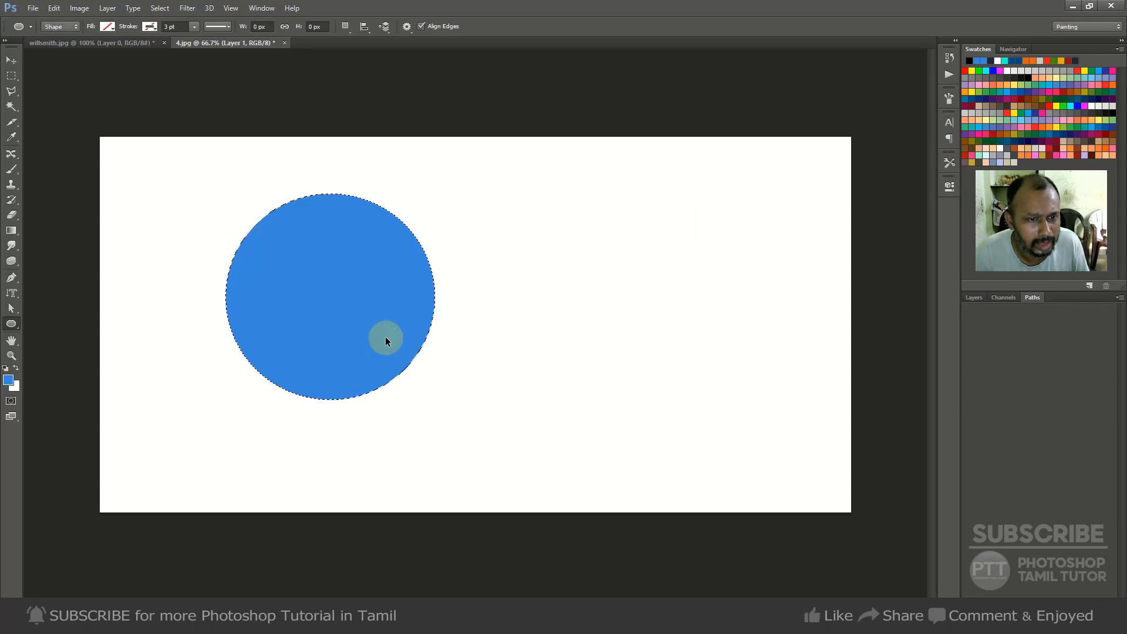
key(ctrl+d)
key(a)
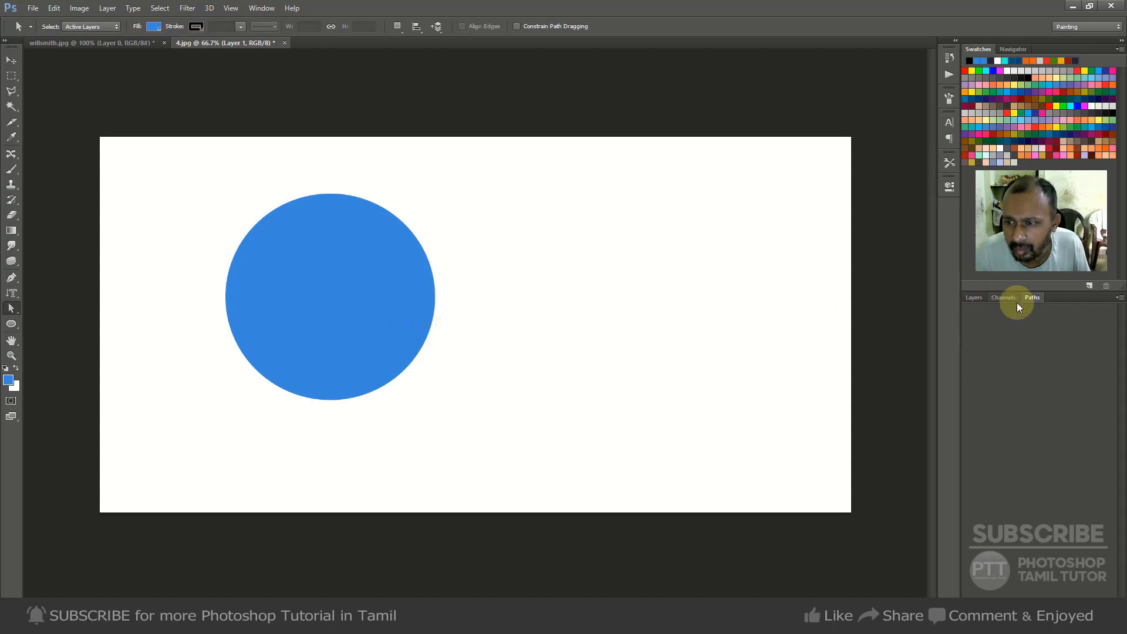
key(ctrl+alt+z)
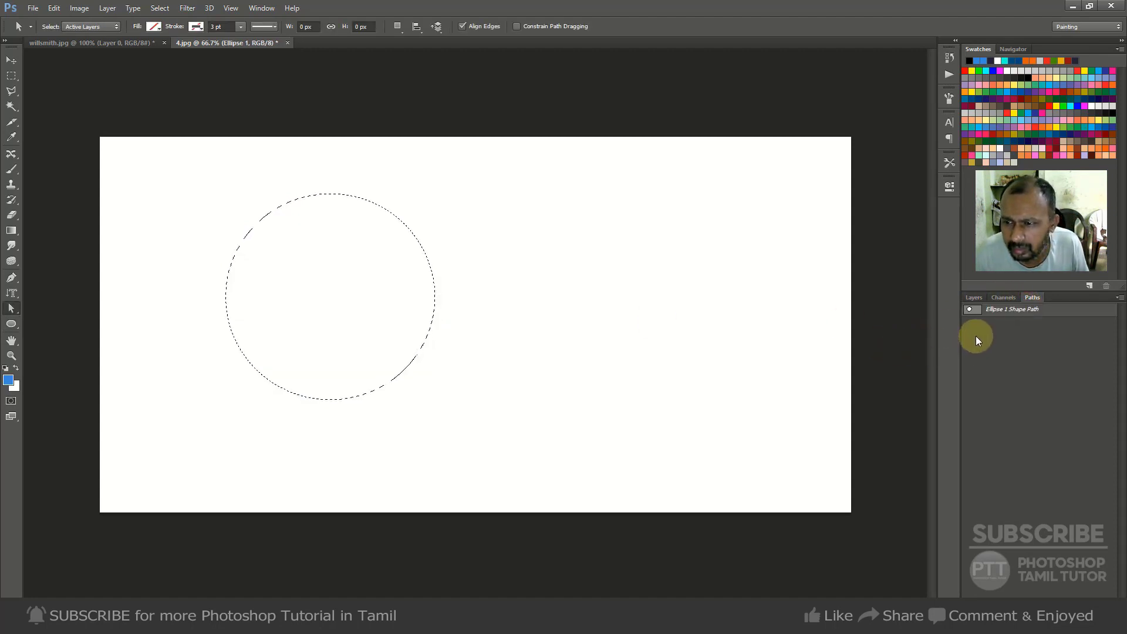
Stretch the ellipse path's right anchor outward to a width of about 904 px, converting the live shape to a regular path.
click(1007, 309)
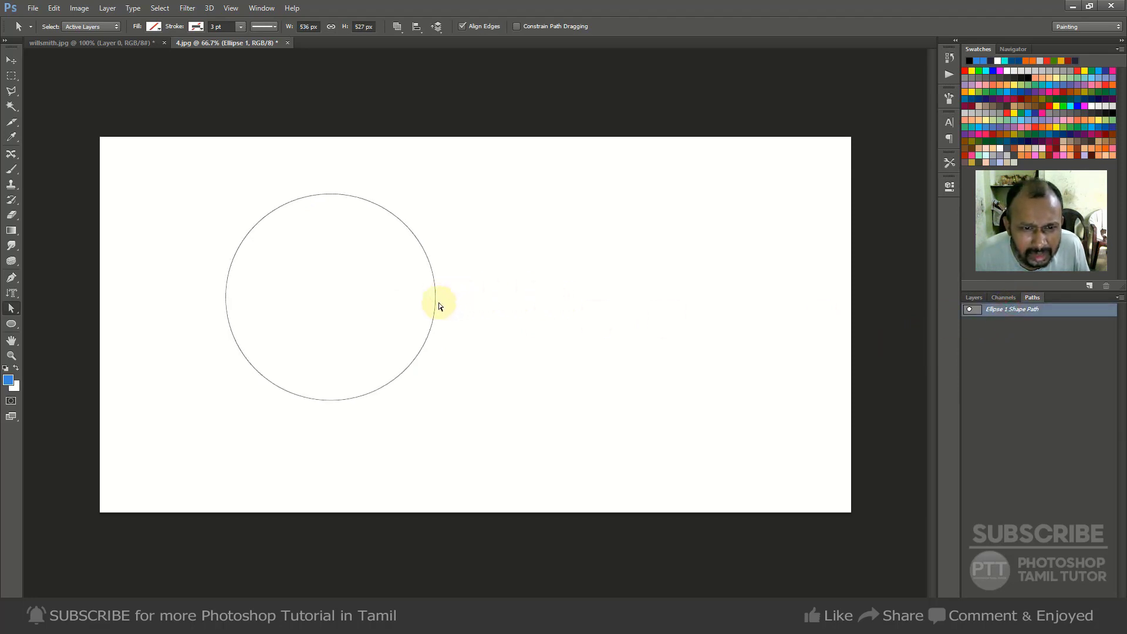
drag(436, 299, 514, 293)
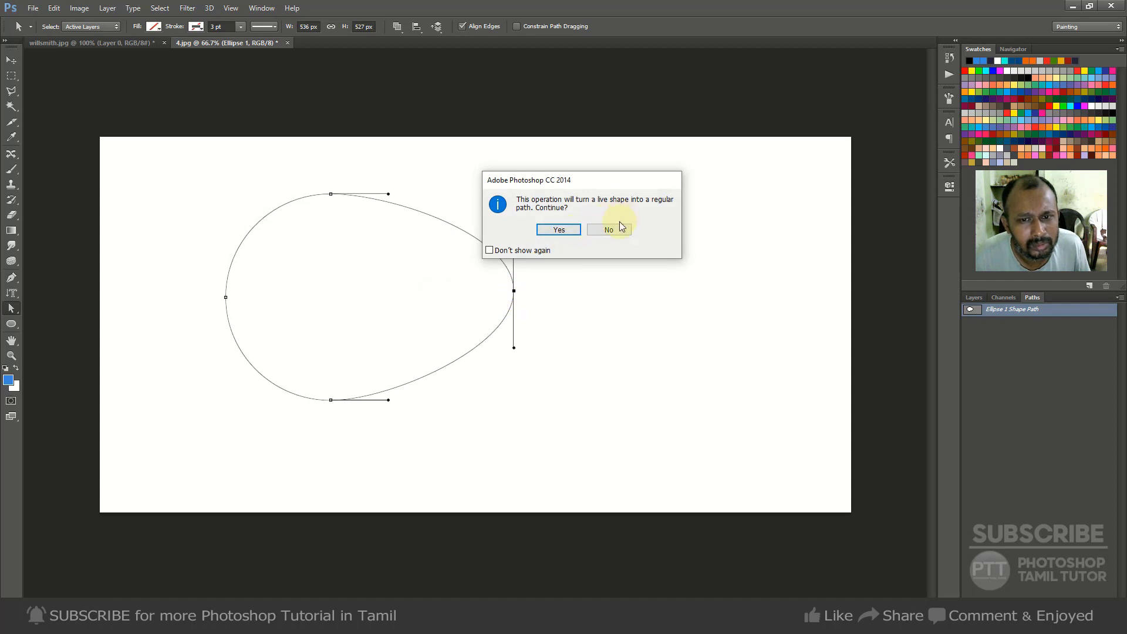
click(596, 230)
drag(435, 299, 579, 297)
click(554, 237)
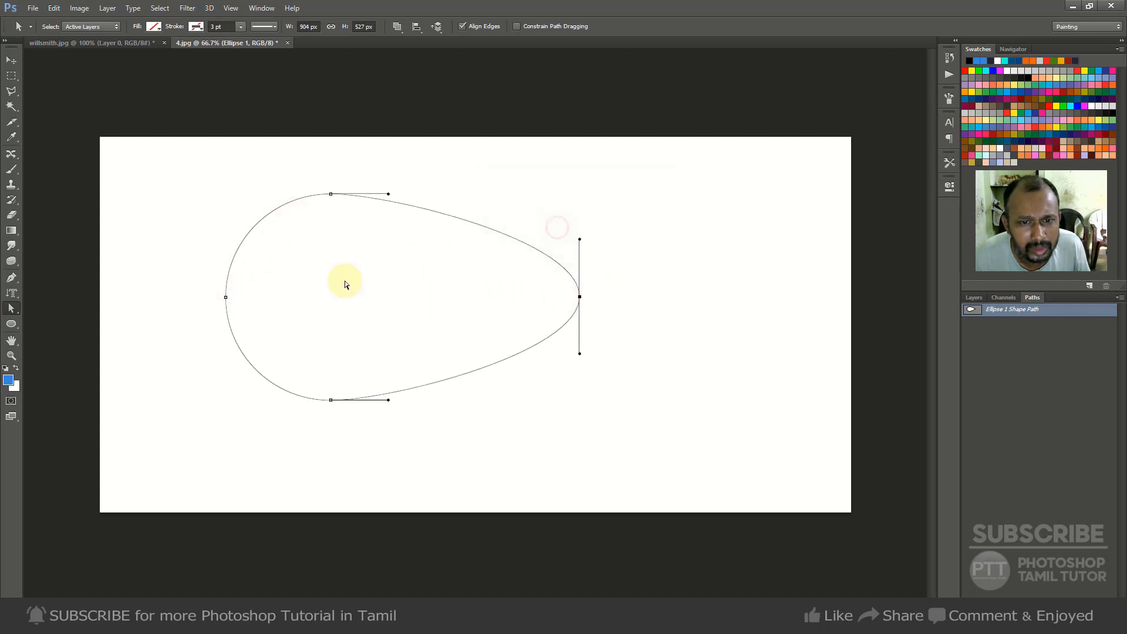
Reshape the path by moving its left anchor outward, its top anchor down to mid-height, and lengthening the left anchor's upper handle.
drag(227, 297, 128, 312)
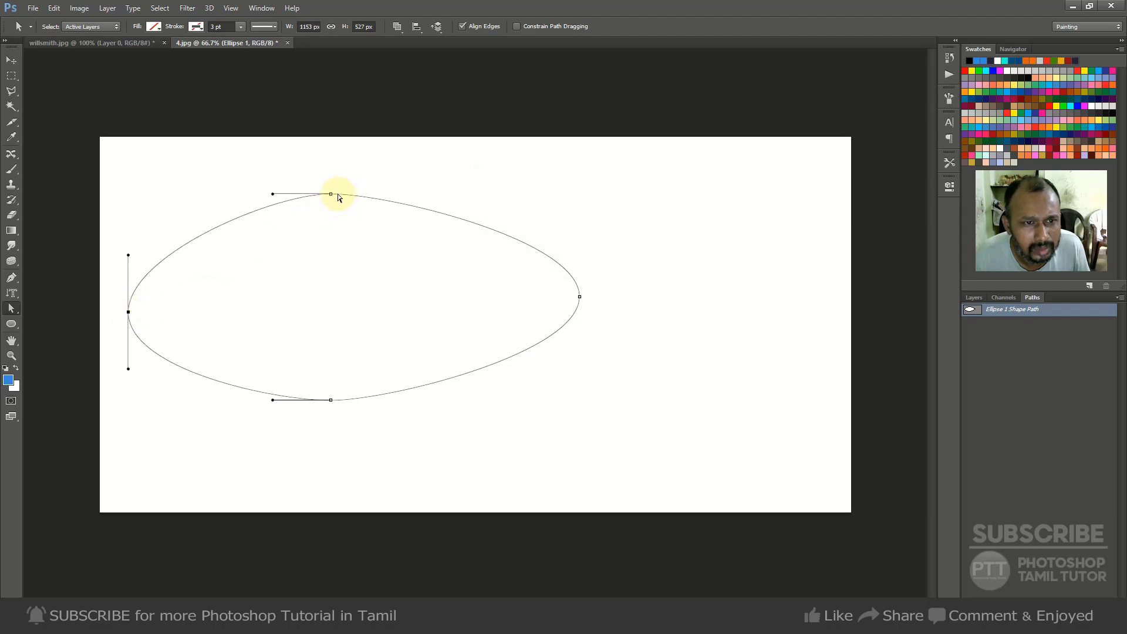
drag(330, 194, 323, 302)
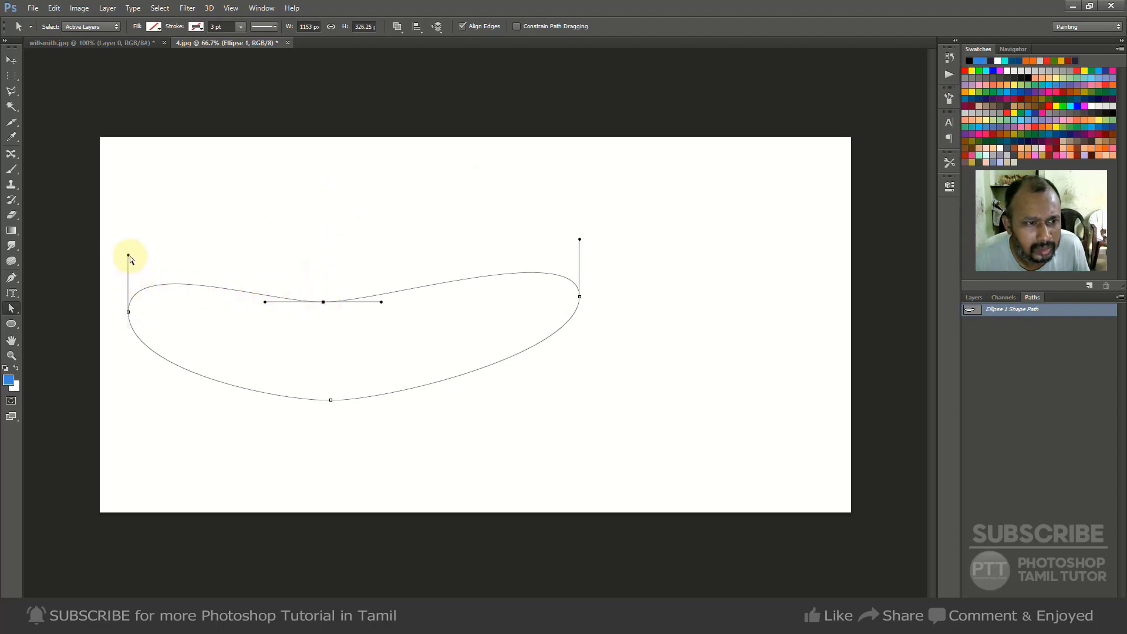
drag(129, 256, 110, 183)
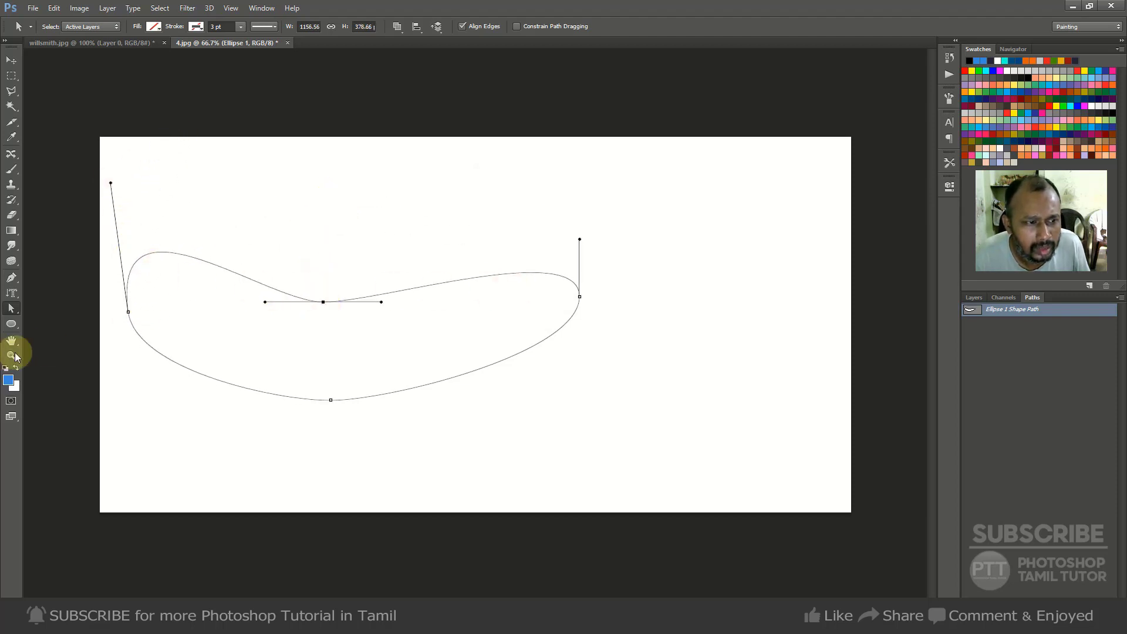
Draw a rectangle shape about 467 by 493 px in the canvas's right half and shift its whole path toward the centre.
click(11, 324)
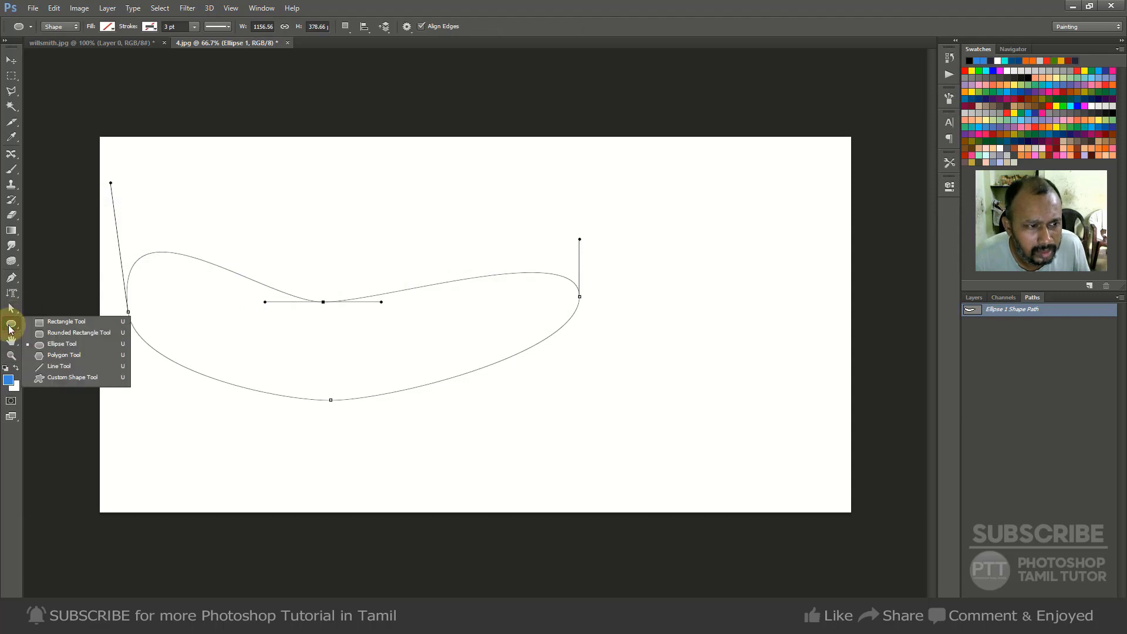
click(84, 327)
drag(613, 206, 796, 399)
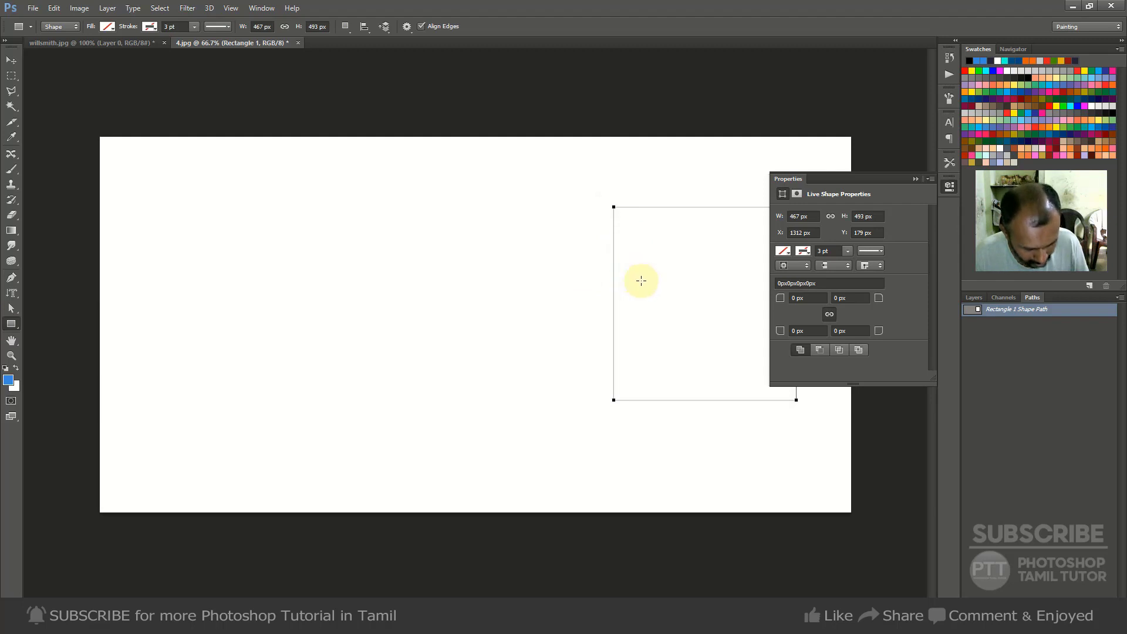
click(916, 179)
key(a)
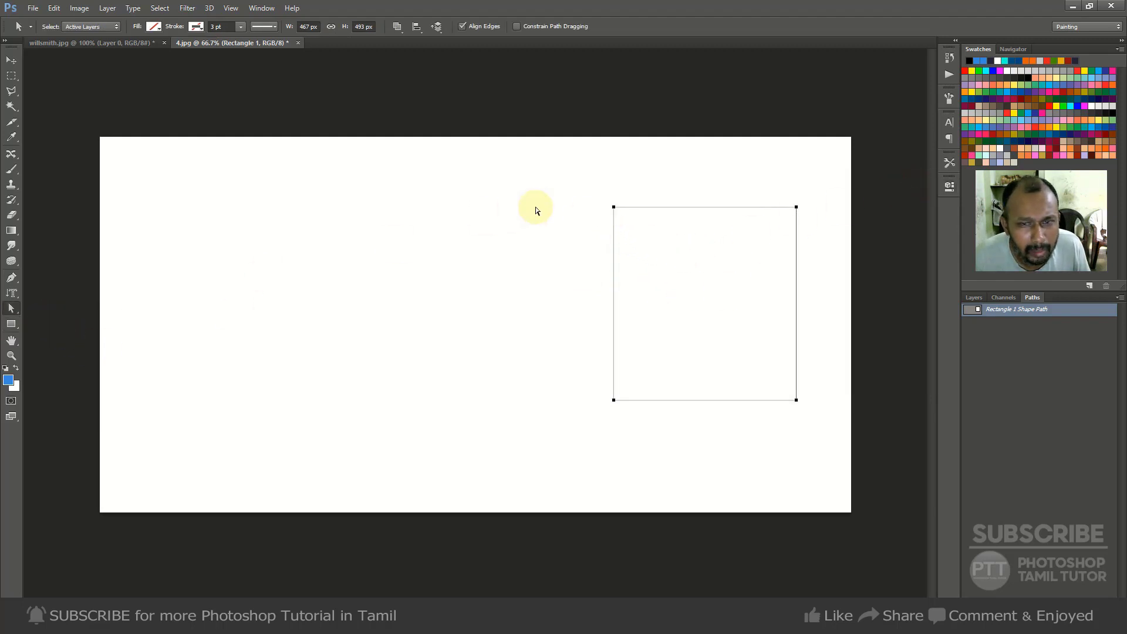
drag(602, 210, 508, 225)
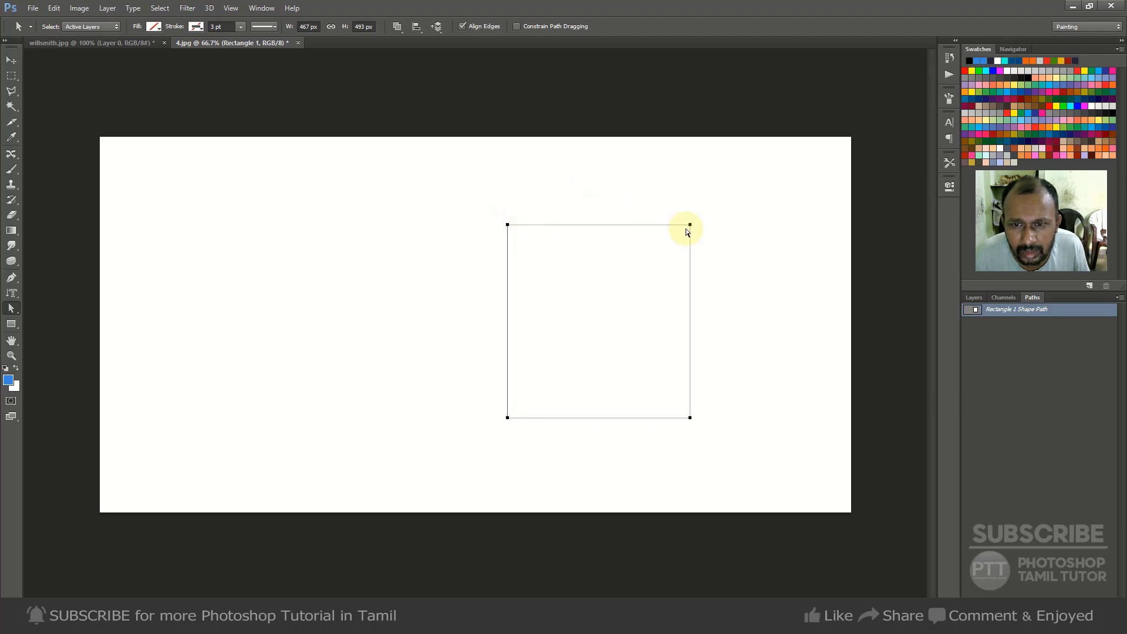
Try dragging the rectangle path by its top-right corner, undo the resulting offset copy, and deselect the path.
drag(690, 226, 764, 244)
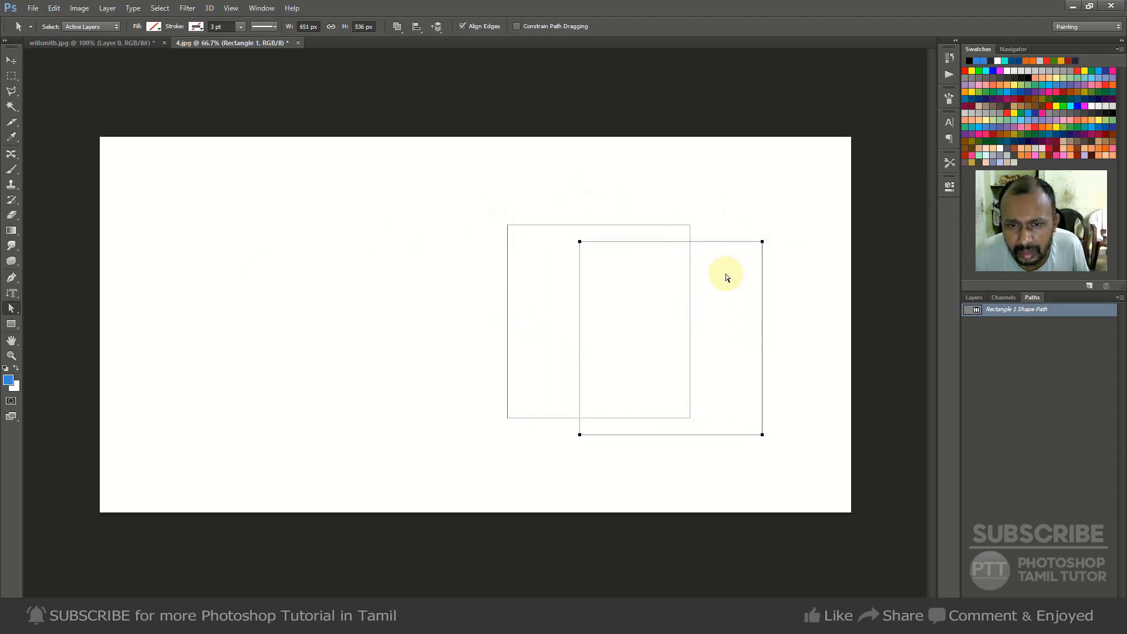
key(ctrl+z)
click(683, 220)
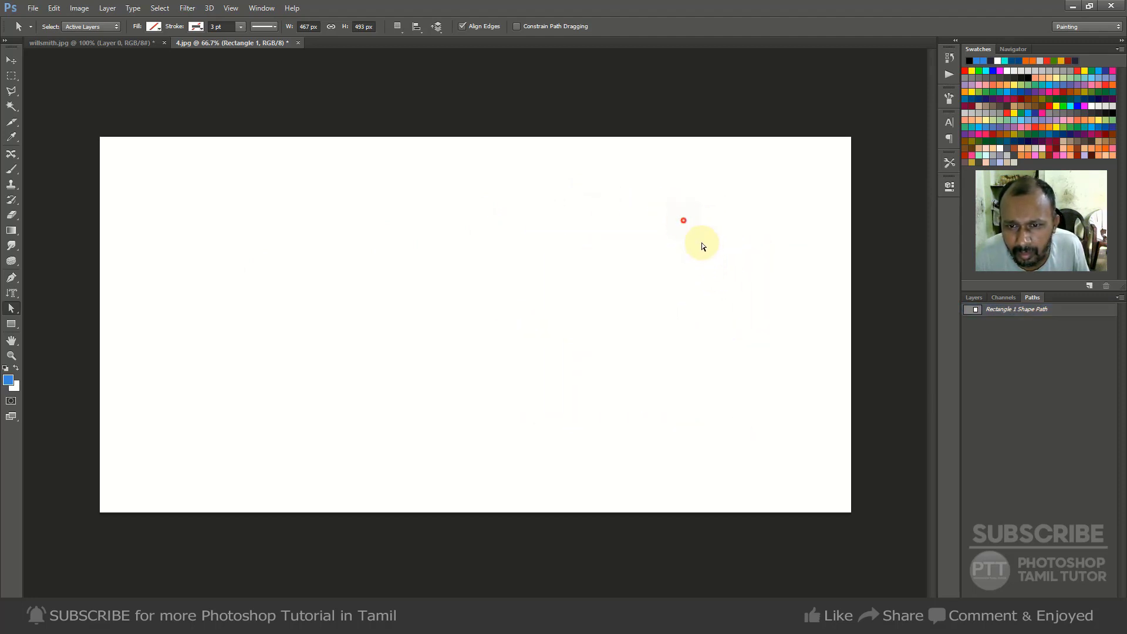
Reshape the rectangle path by moving its top-right anchor inward, converting it to a regular path, and pulling its top-left anchor outward.
click(959, 311)
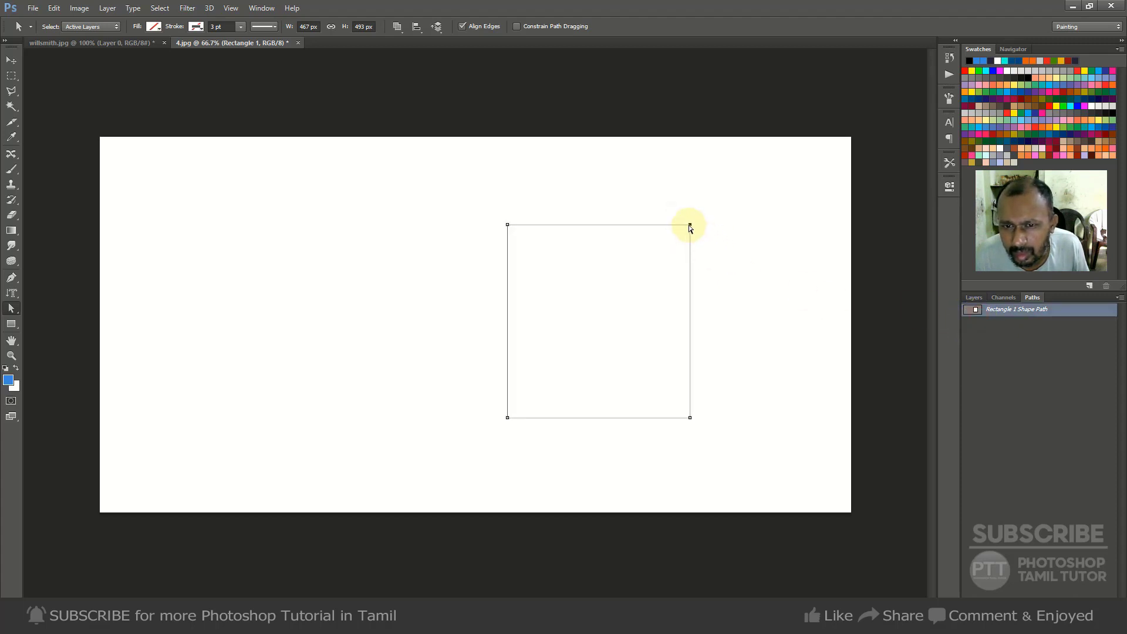
drag(689, 227, 656, 281)
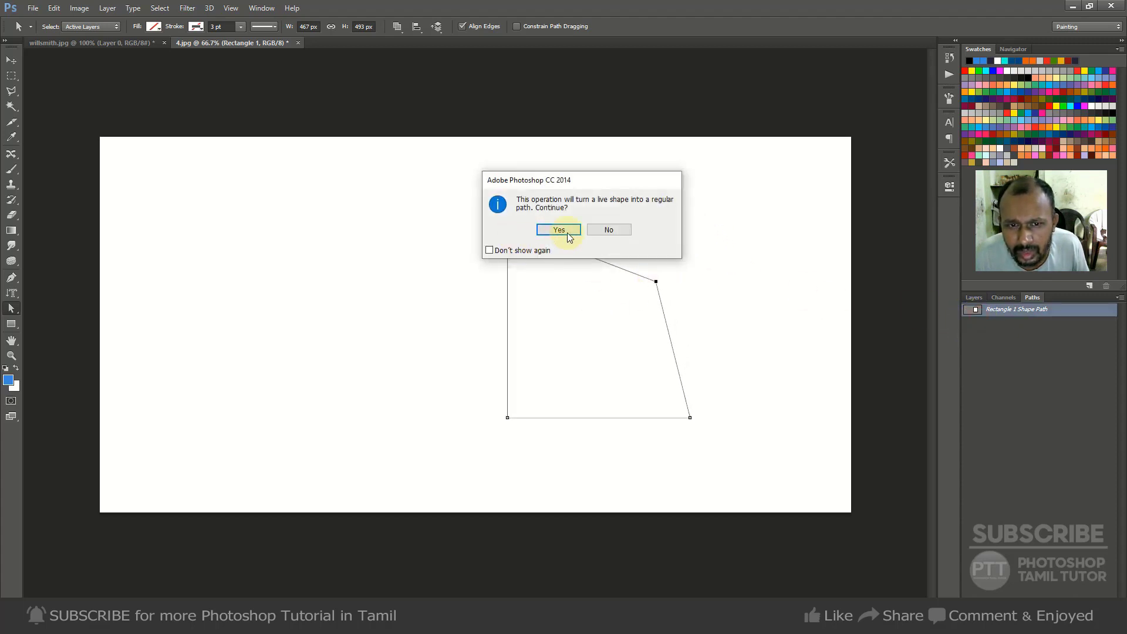
click(566, 232)
drag(507, 225, 386, 197)
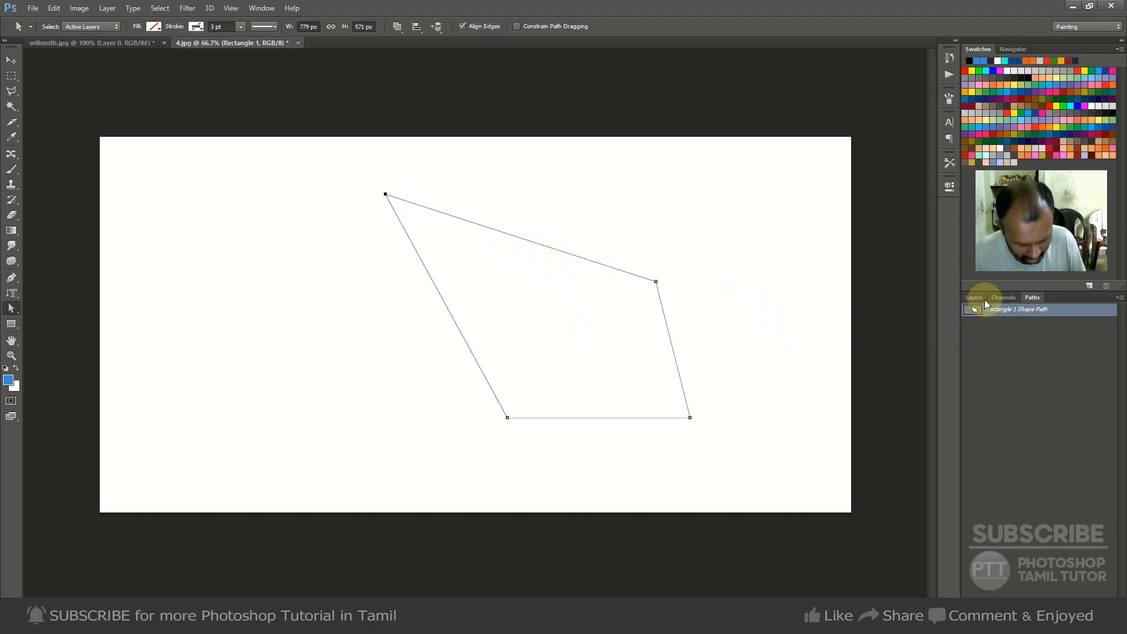
Load the reshaped path as a selection, fill it with the blue foreground colour on a new layer, and deselect.
key(ctrl+Return)
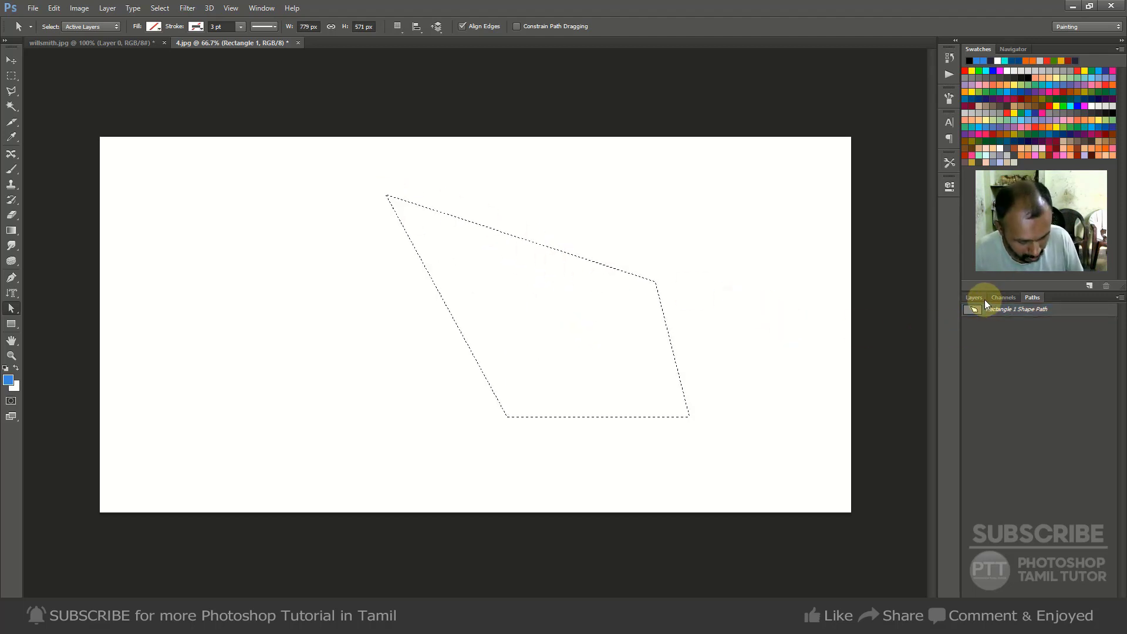
key(ctrl+shift+n)
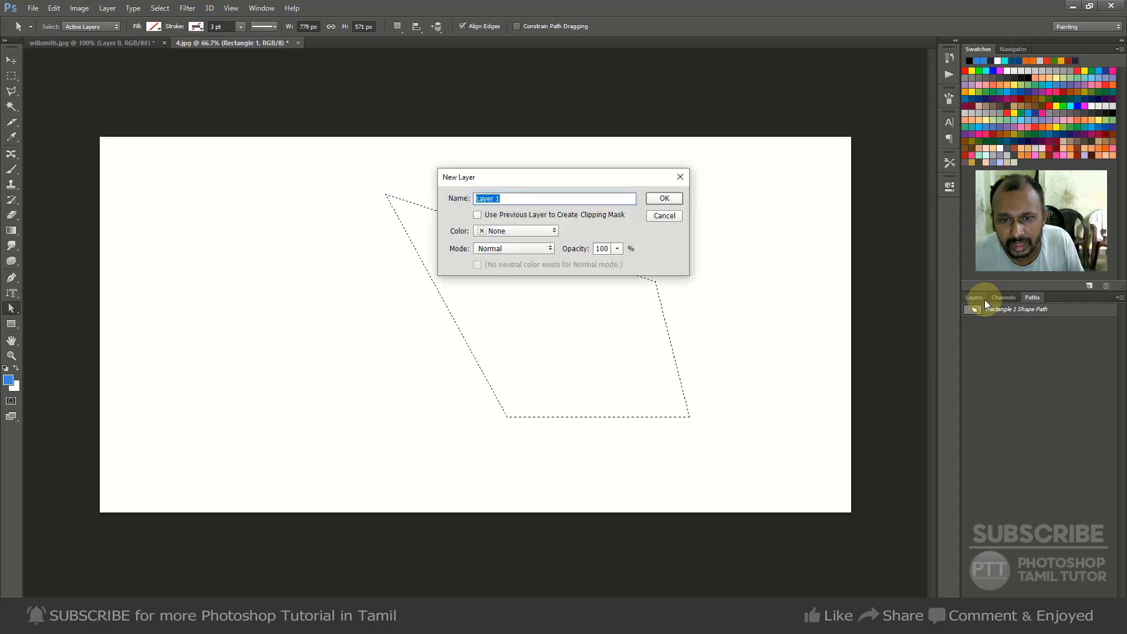
key(Return)
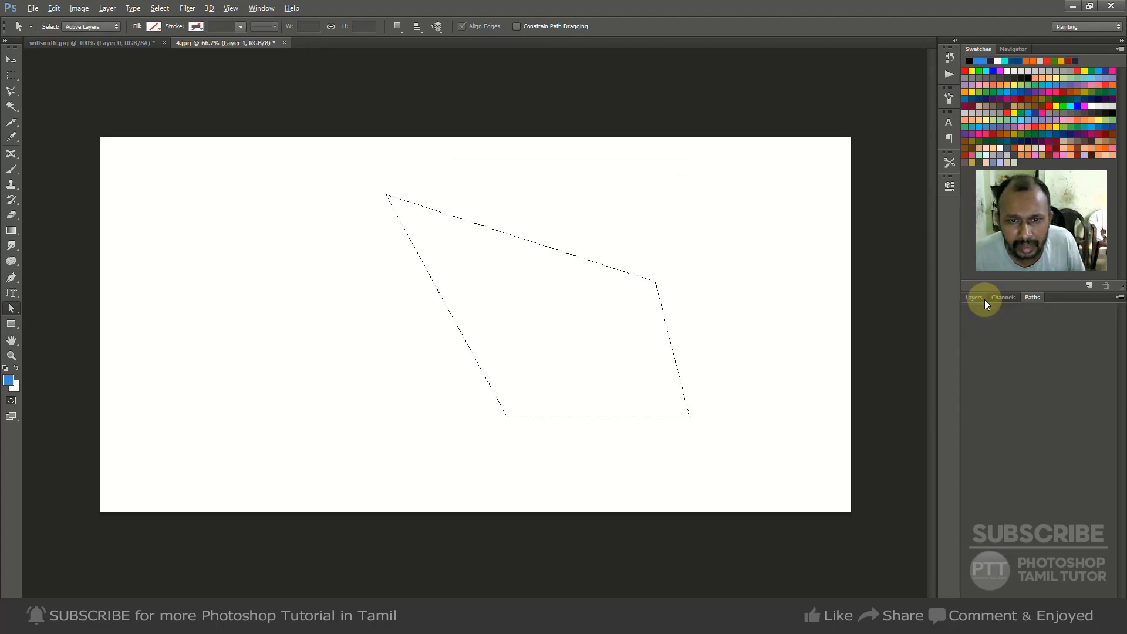
key(alt+BackSpace)
key(ctrl+d)
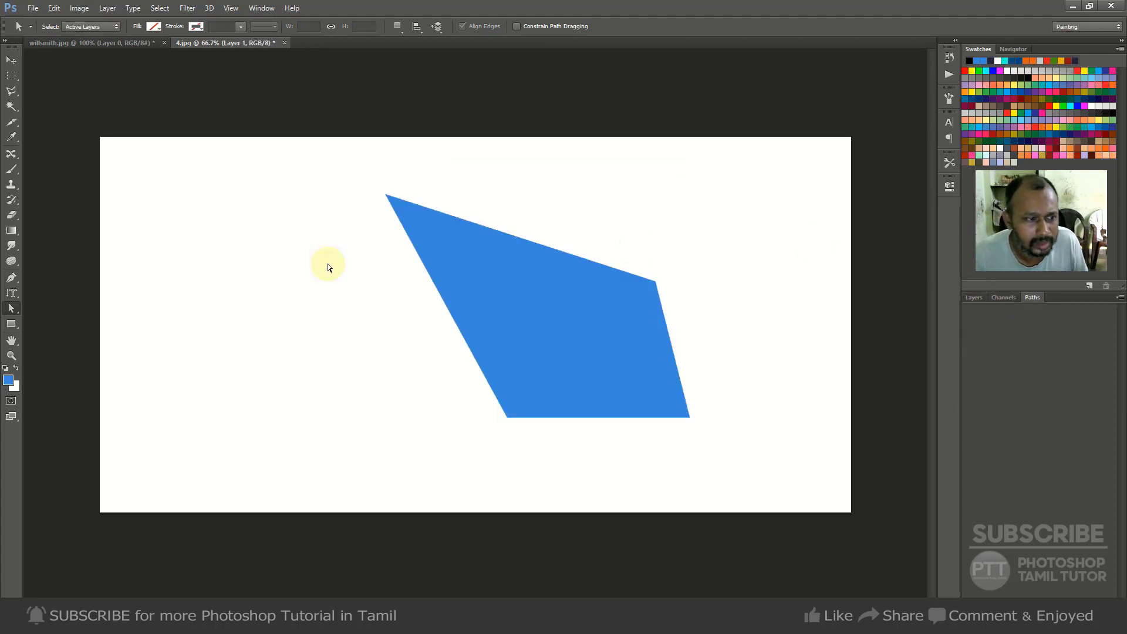
Choose the Rounded Rectangle Tool and delete the Layer 1, Rectangle 1 and Ellipse 1 layers, leaving only the Background.
click(12, 323)
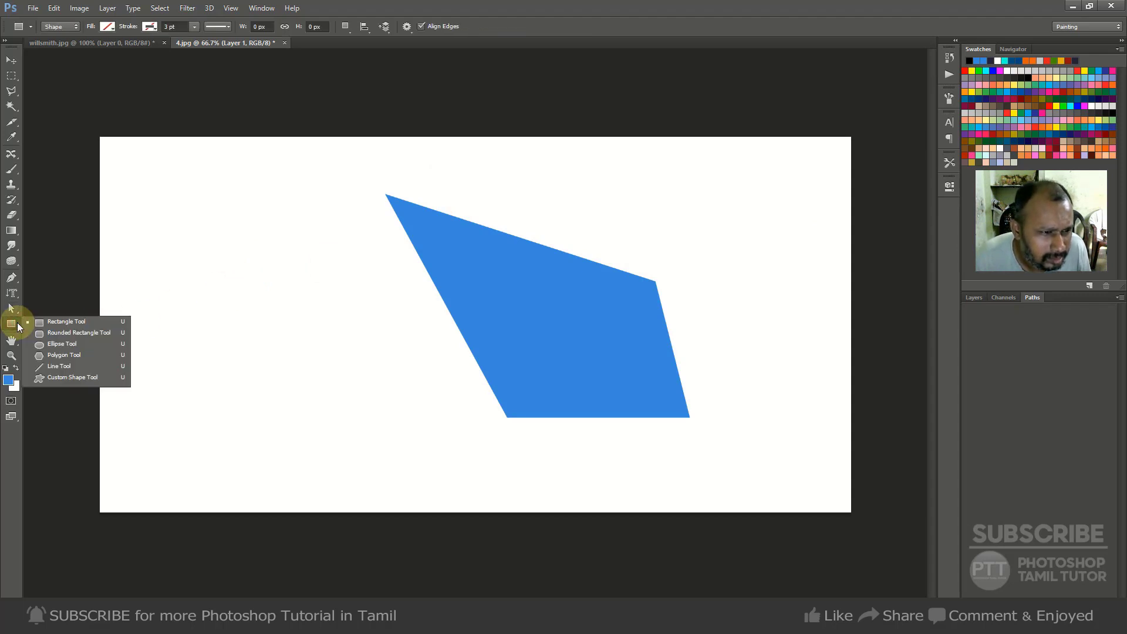
click(74, 333)
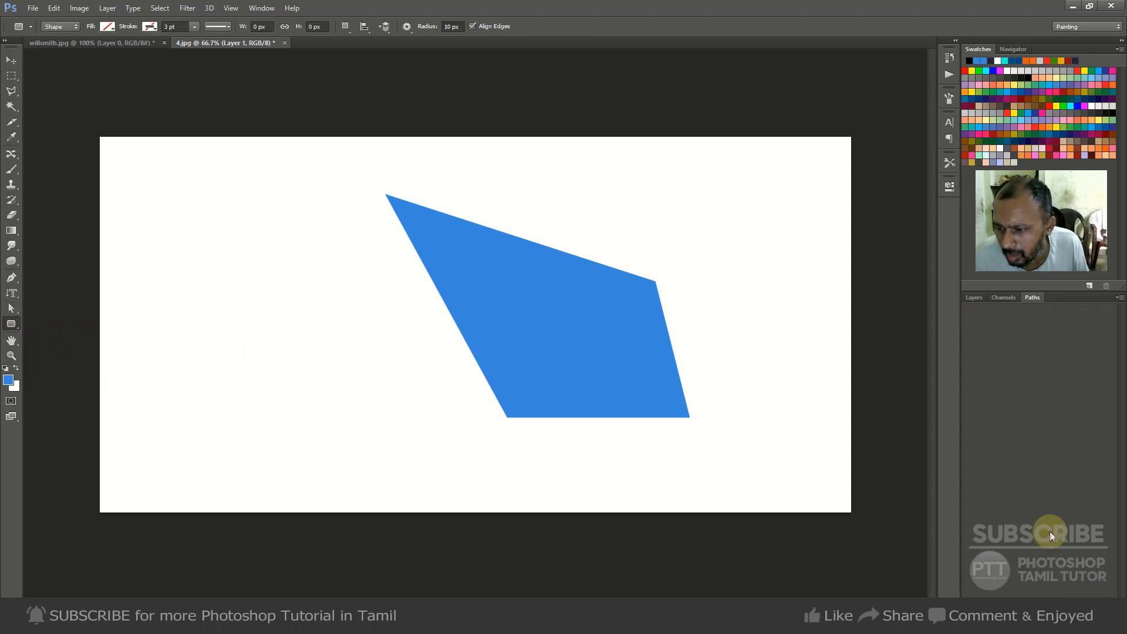
click(976, 295)
key(Delete)
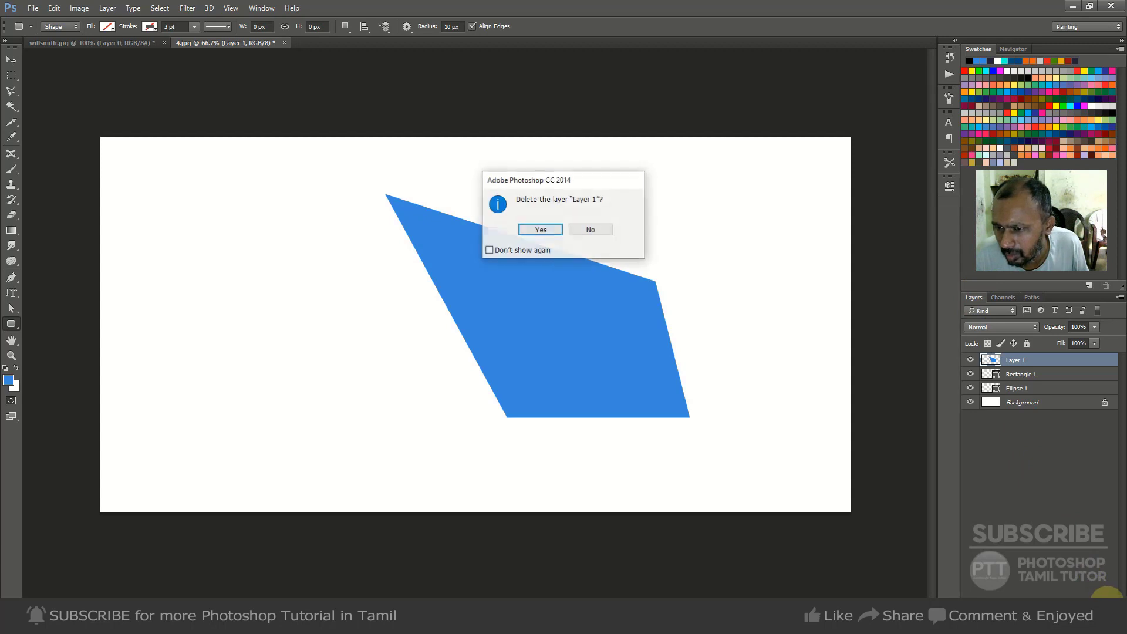
key(Return)
key(Delete)
key(Return)
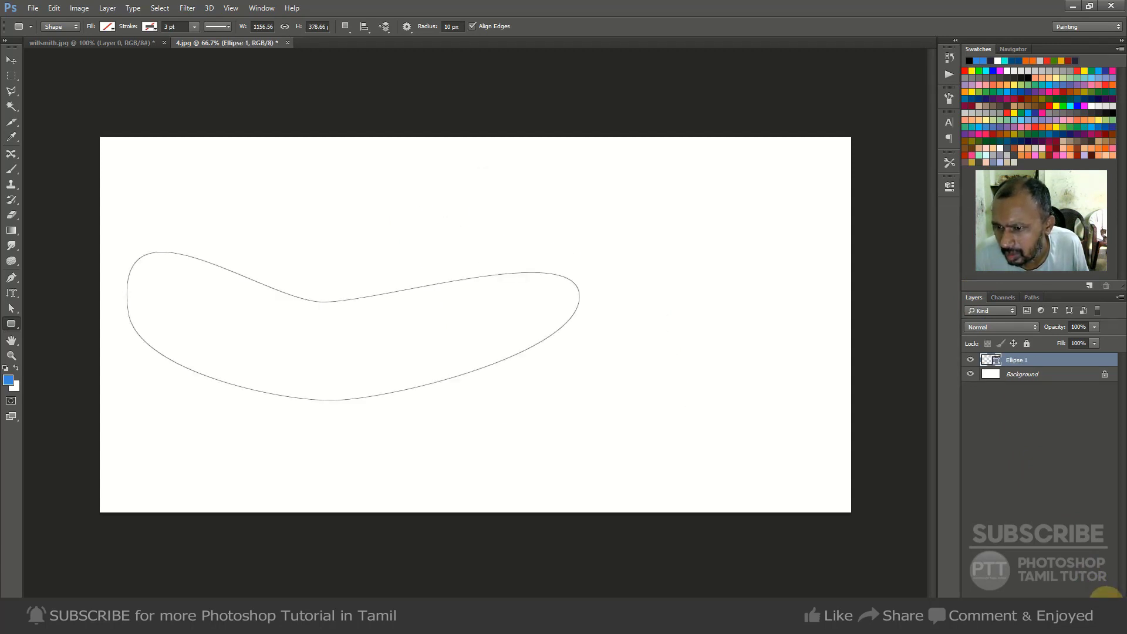
key(Delete)
key(Return)
Open the flyer image sunflyer-02back.jpg from the client's subfolder of the Glider folder on drive E.
key(ctrl+o)
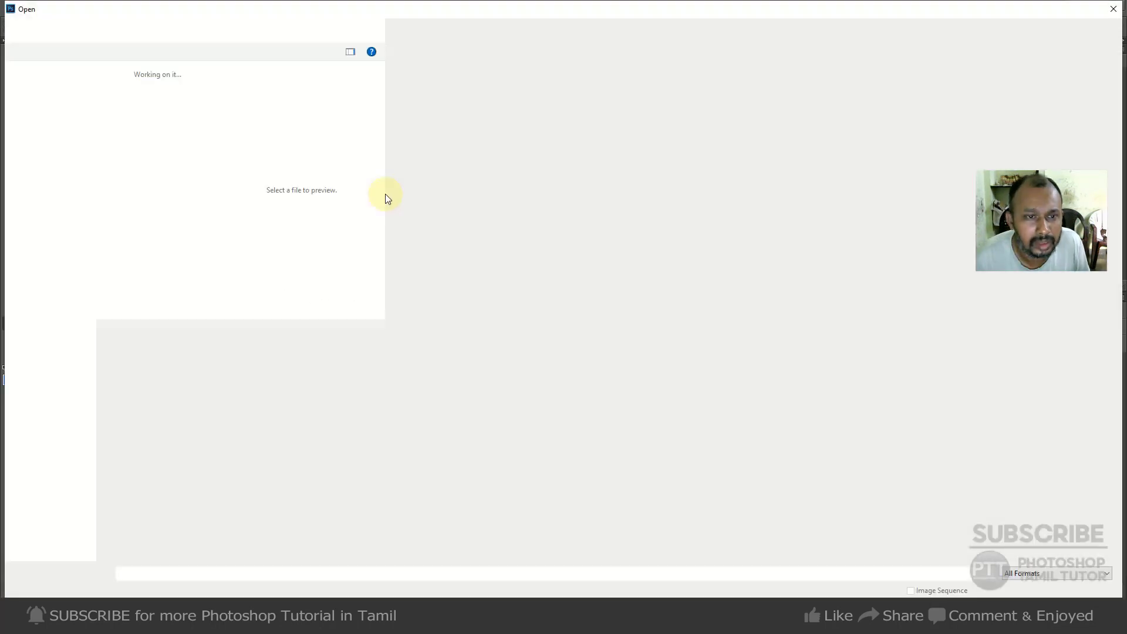
click(70, 368)
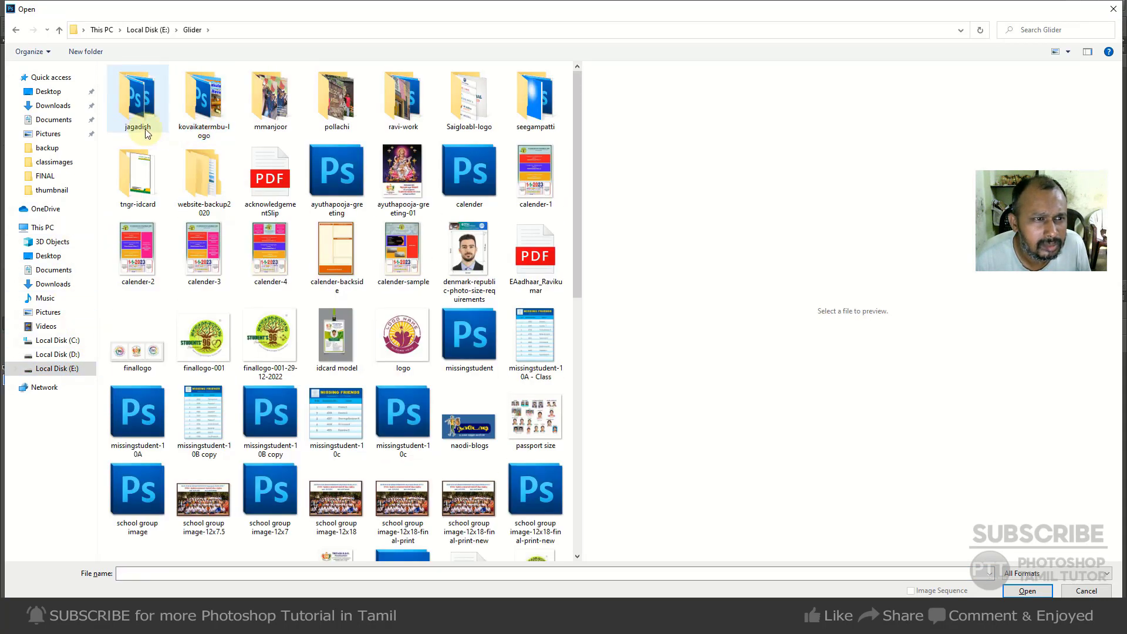
double_click(137, 111)
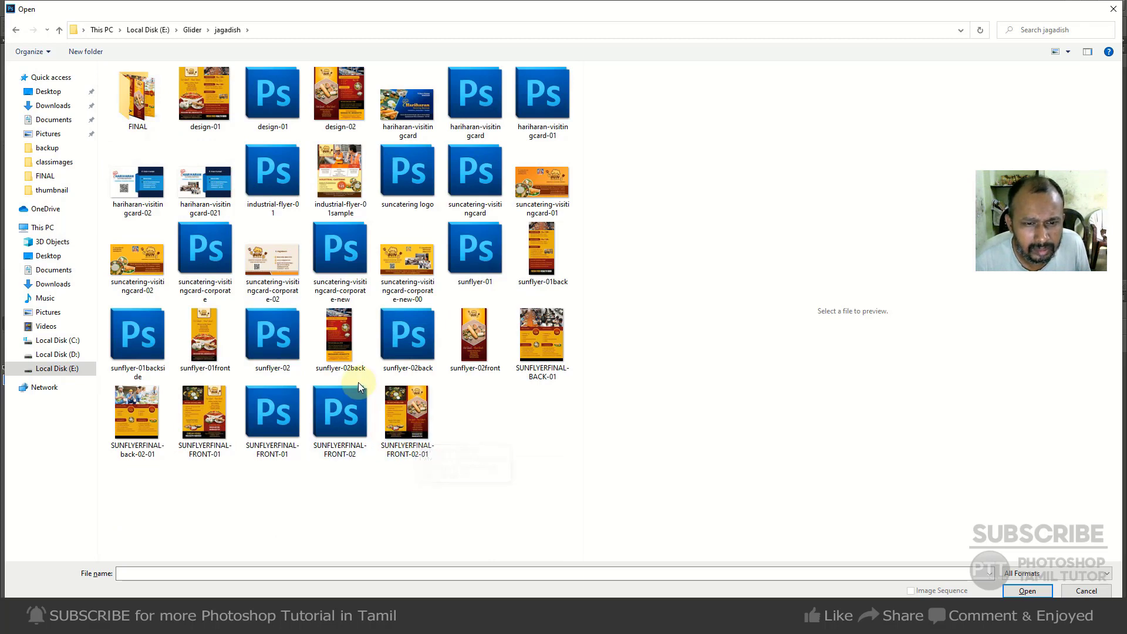
double_click(345, 344)
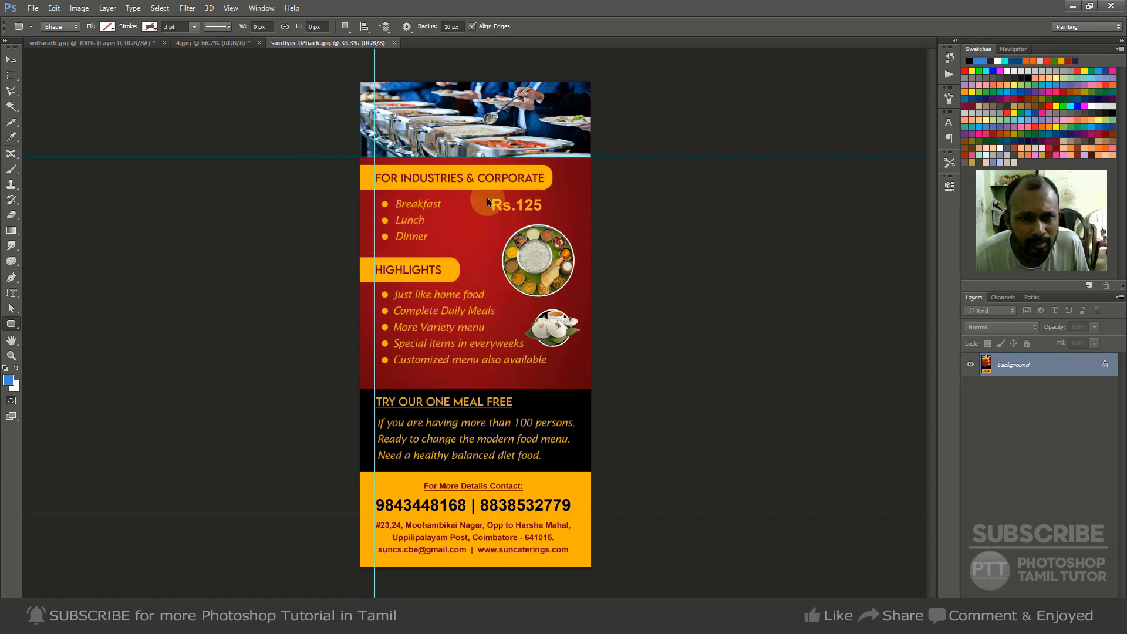
In 4.jpg, draw a rounded rectangle about 617 by 166 px with a 10 px radius, starting outside the canvas's left edge.
key(ctrl+Tab)
key(ctrl+Tab)
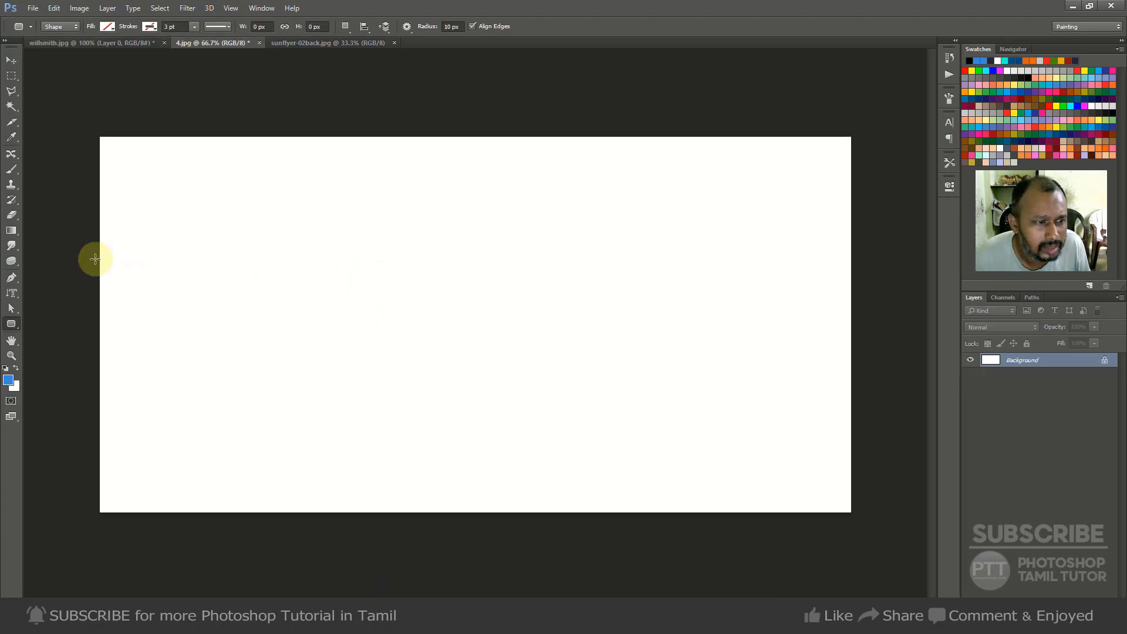
drag(71, 262, 280, 299)
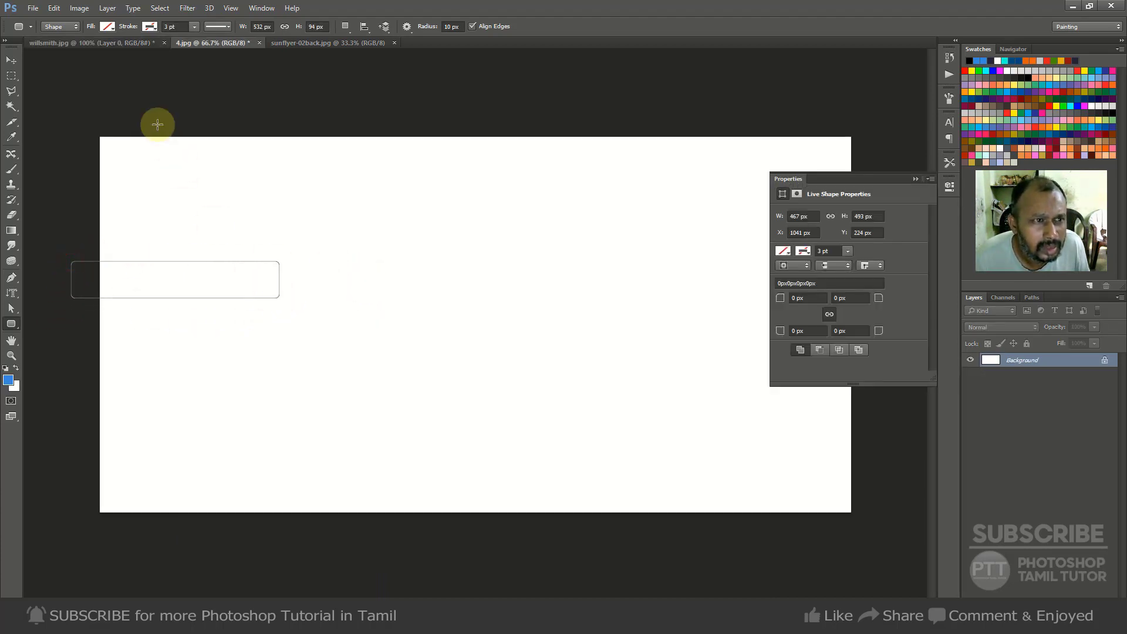
key(ctrl+z)
drag(72, 247, 312, 312)
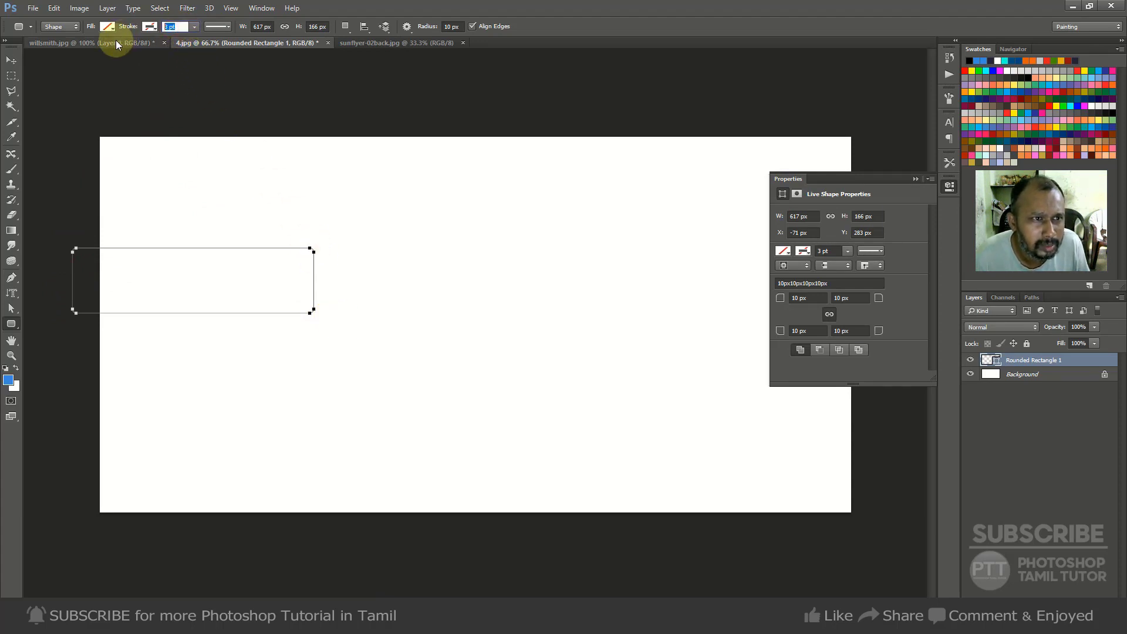
Try a 15 pt stroke on the rounded rectangle and undo it.
text(15)
key(Return)
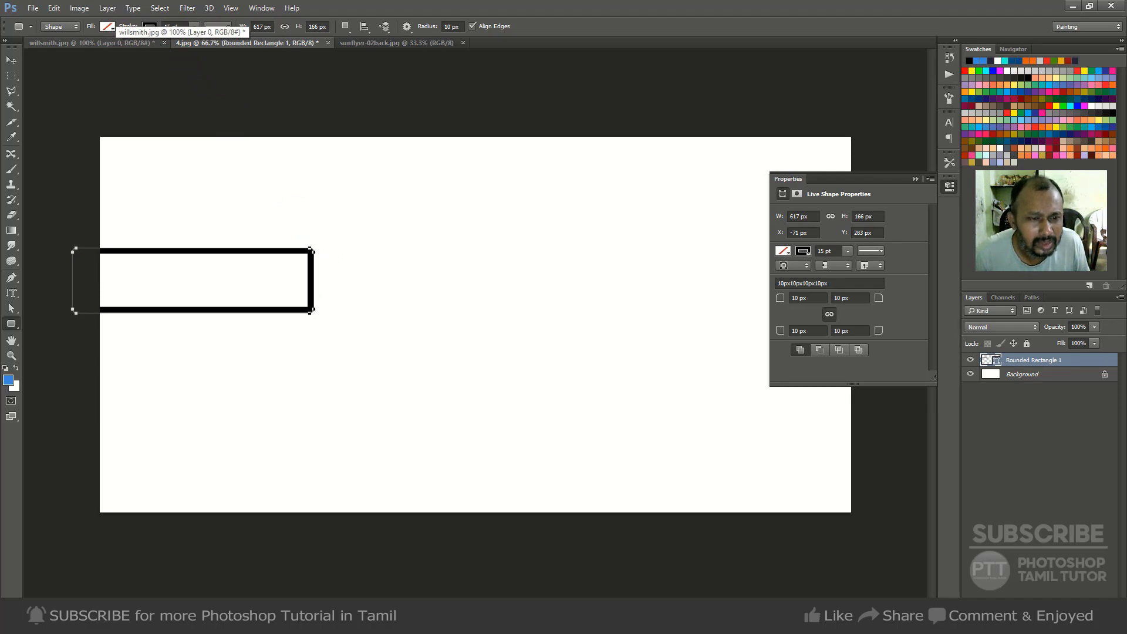
key(ctrl+z)
Switch the Rounded Rectangle Tool to Path mode and open its corner radius value for editing.
click(75, 27)
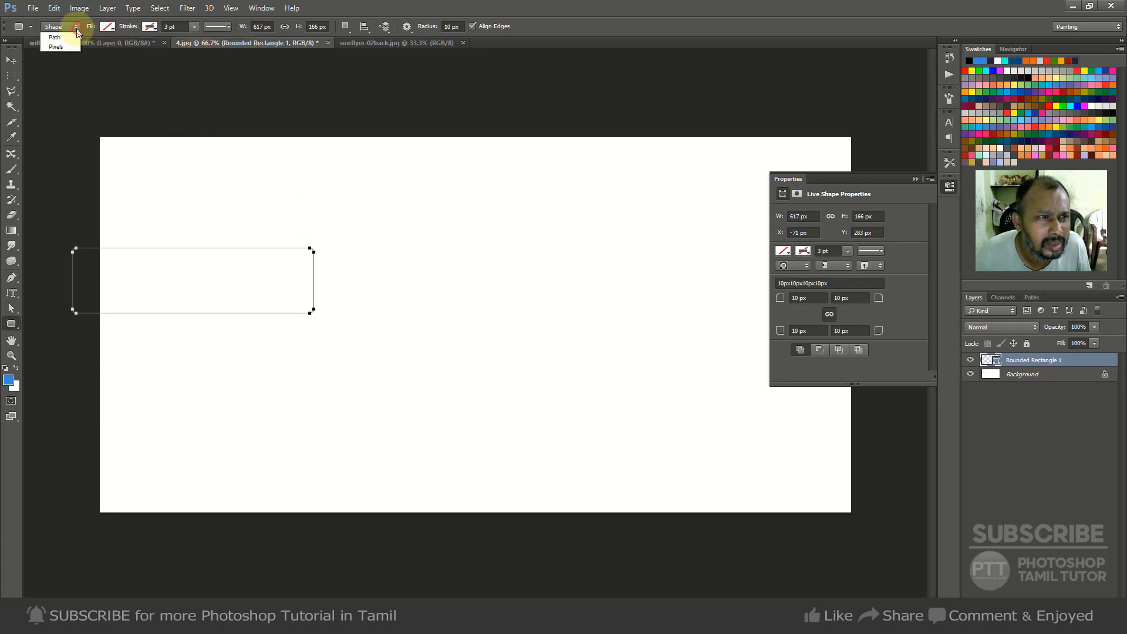
click(55, 37)
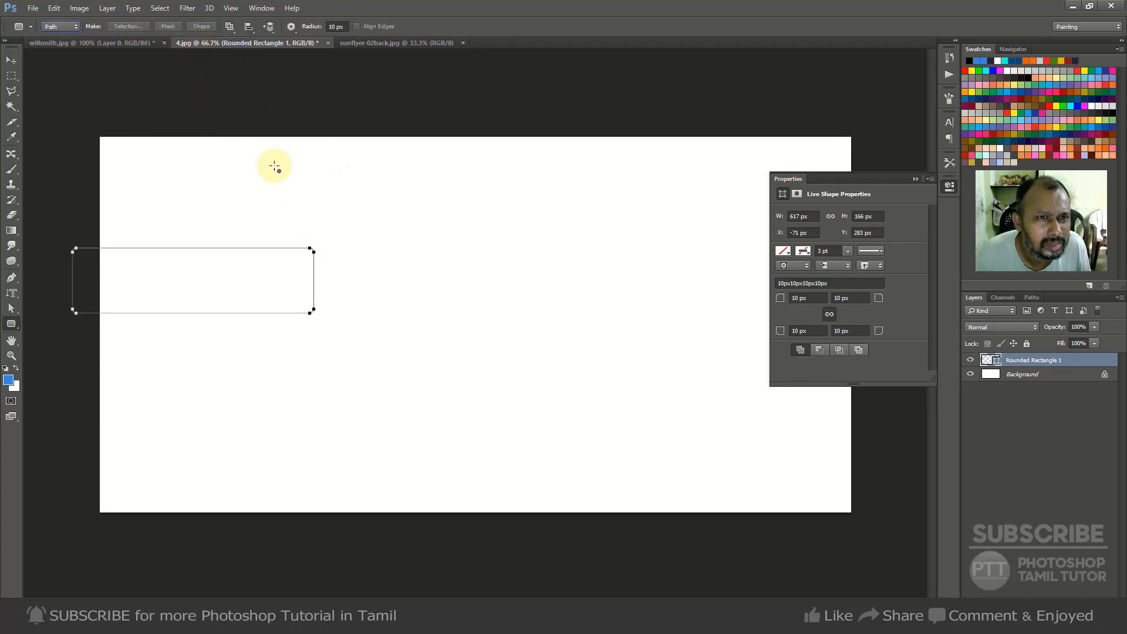
click(336, 27)
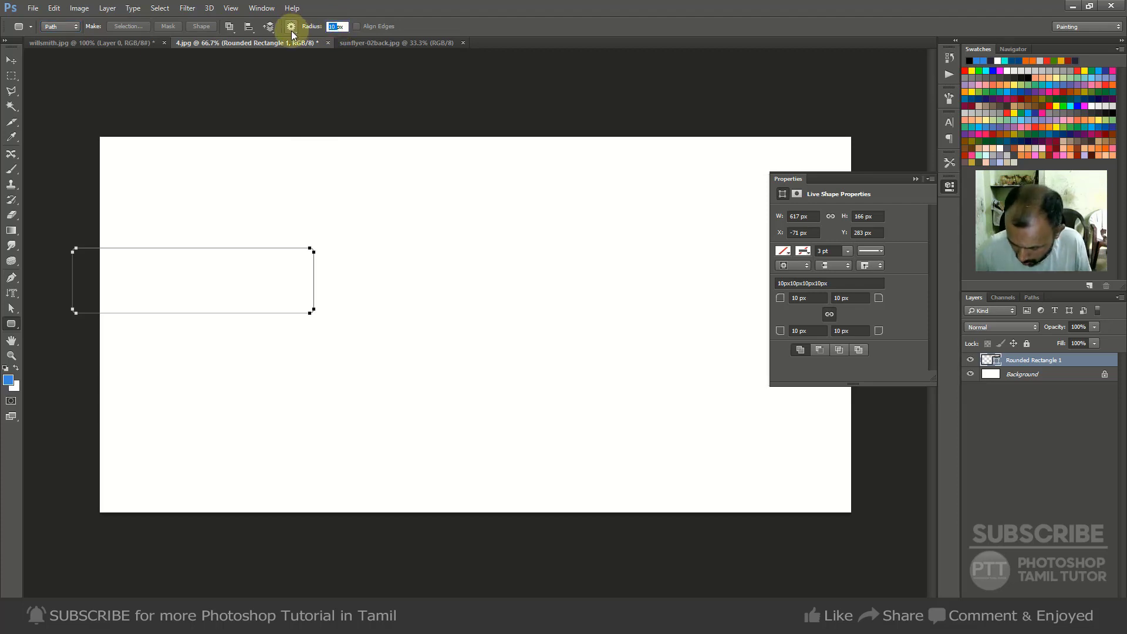